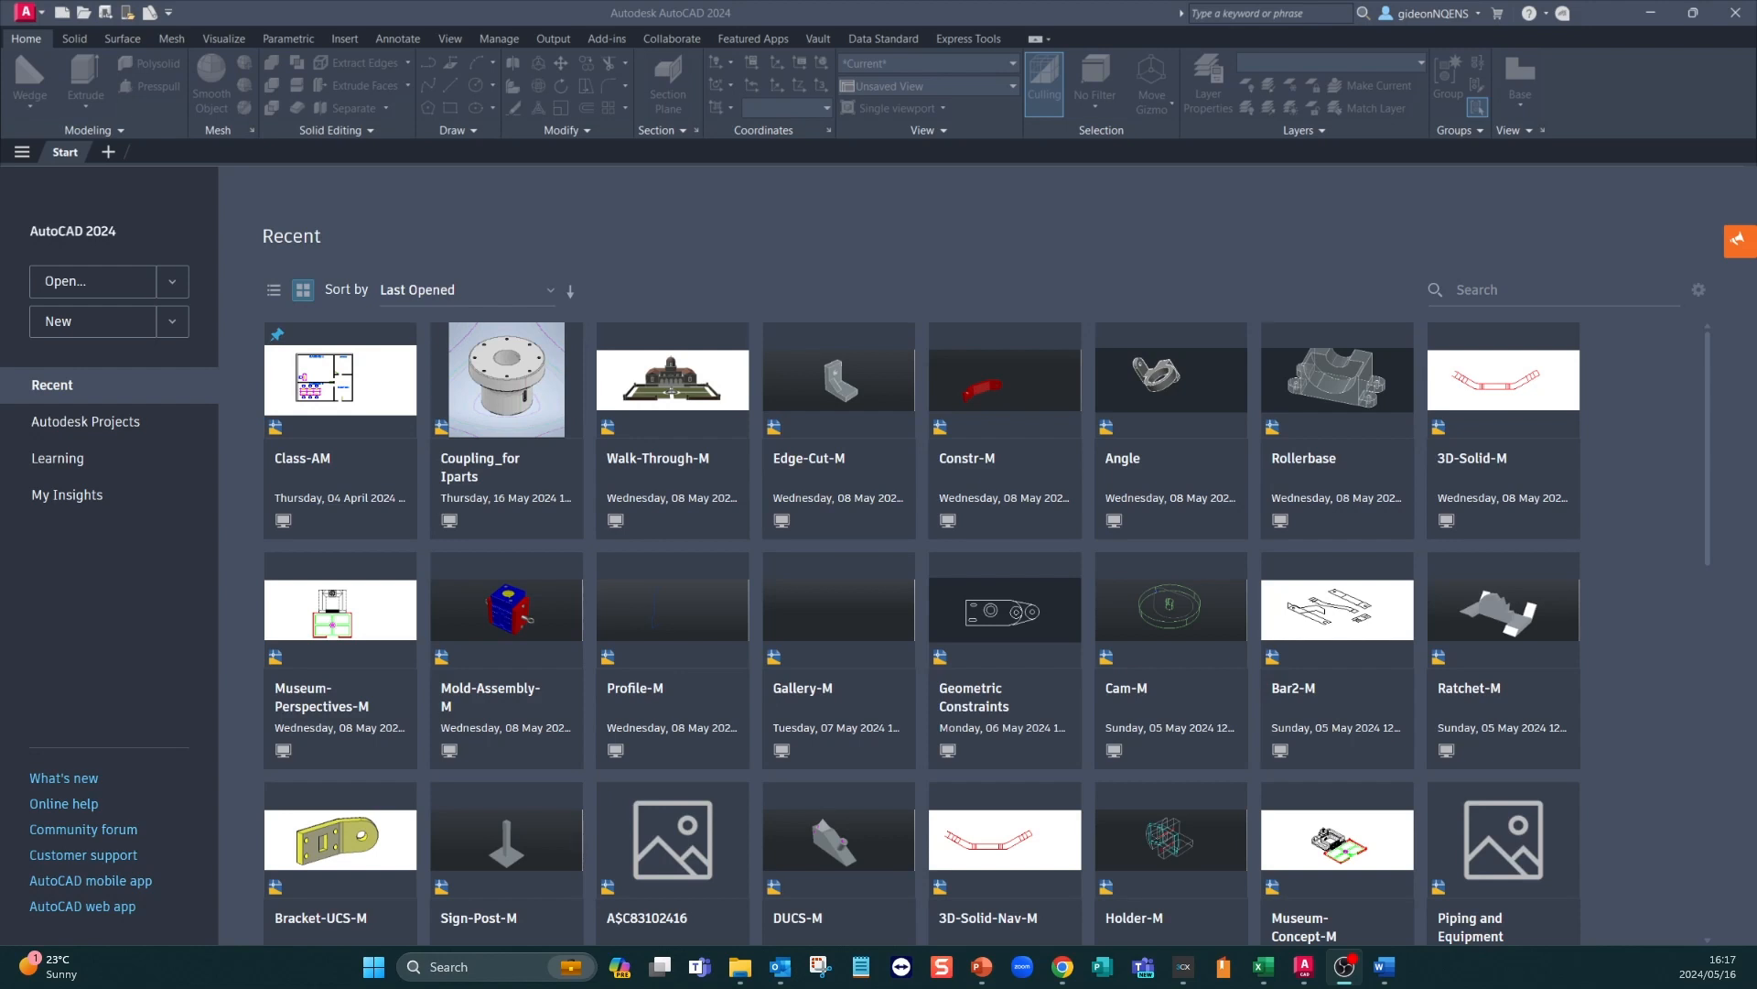
Create a new drawing from the acadiso3D template
left_click(172, 323)
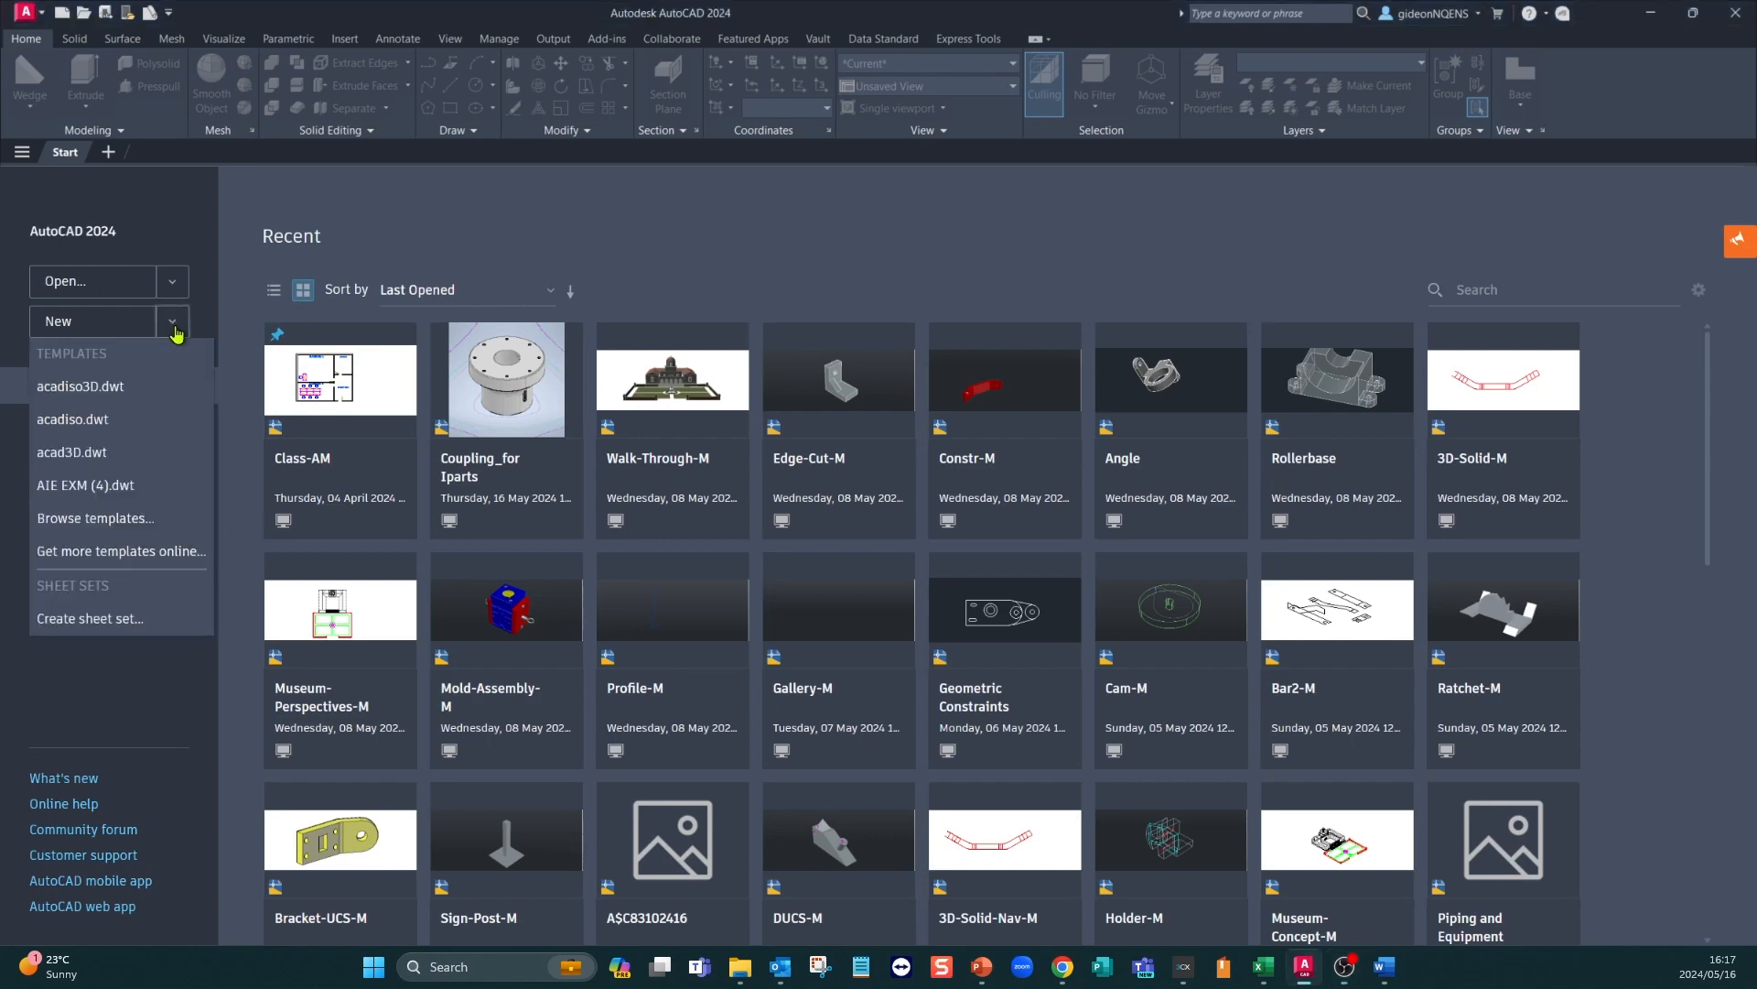
left_click(141, 519)
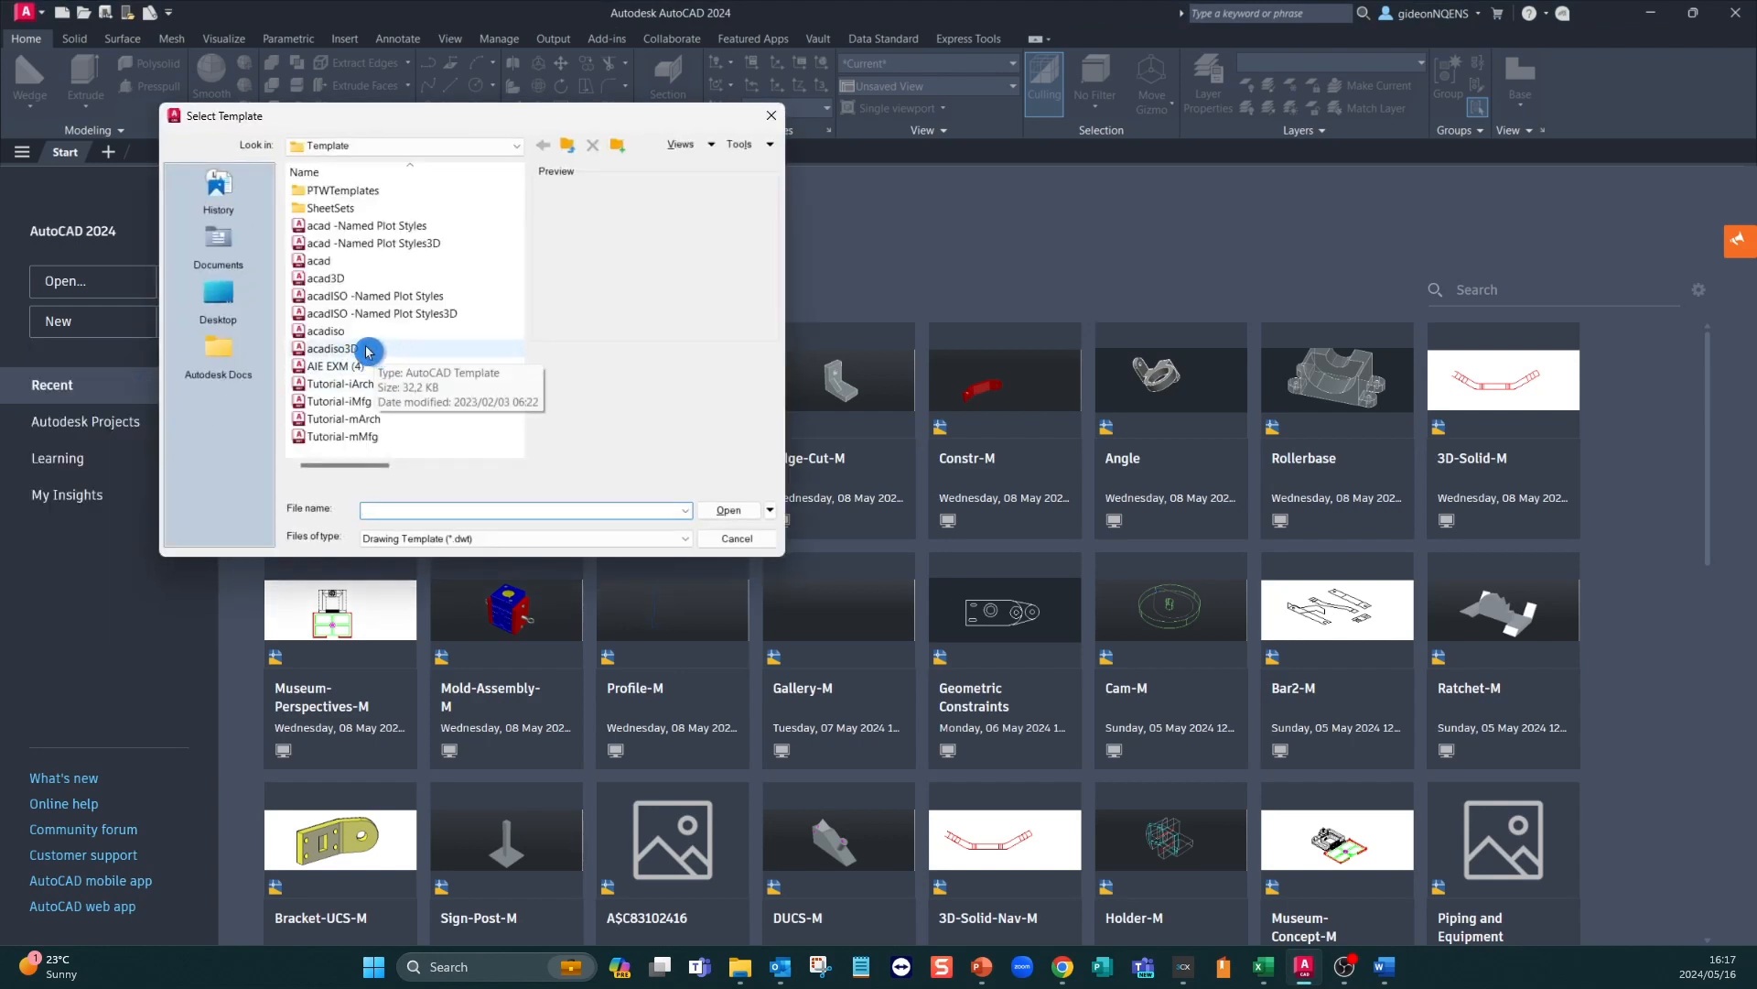
left_click(366, 349)
left_click(729, 509)
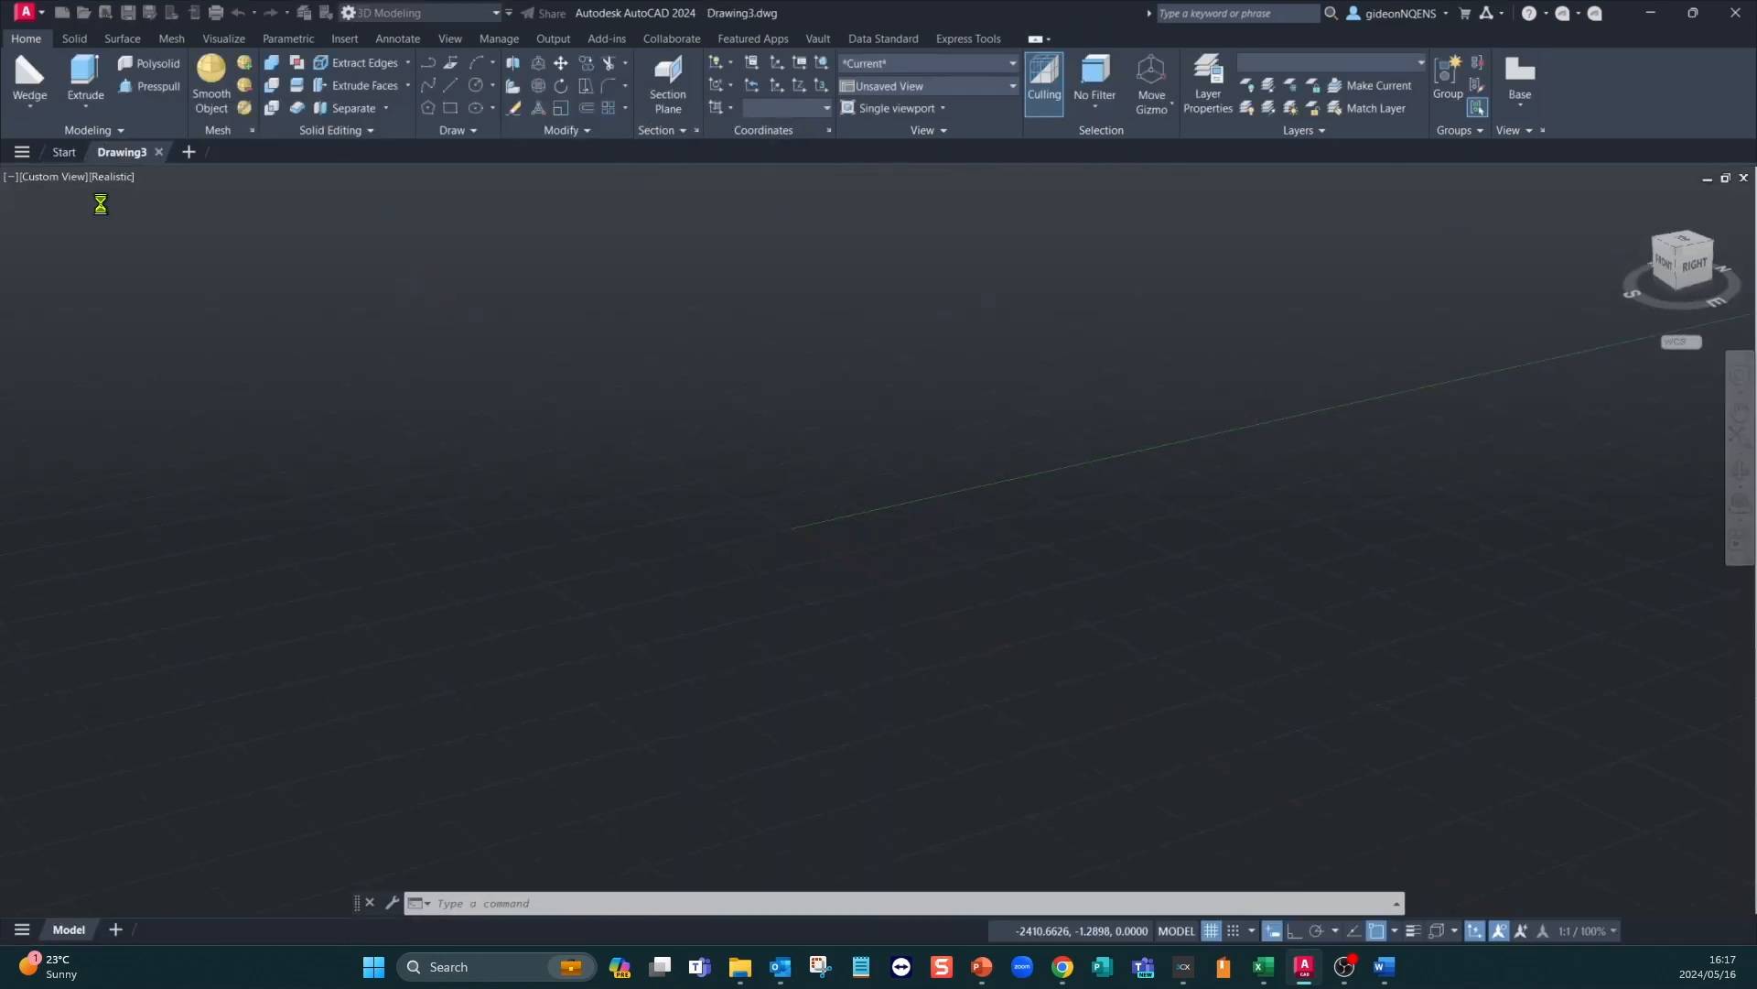
Draw a tall wedge about 663 units high on the ground plane, on the negative-Y side of the origin
type("wedge")
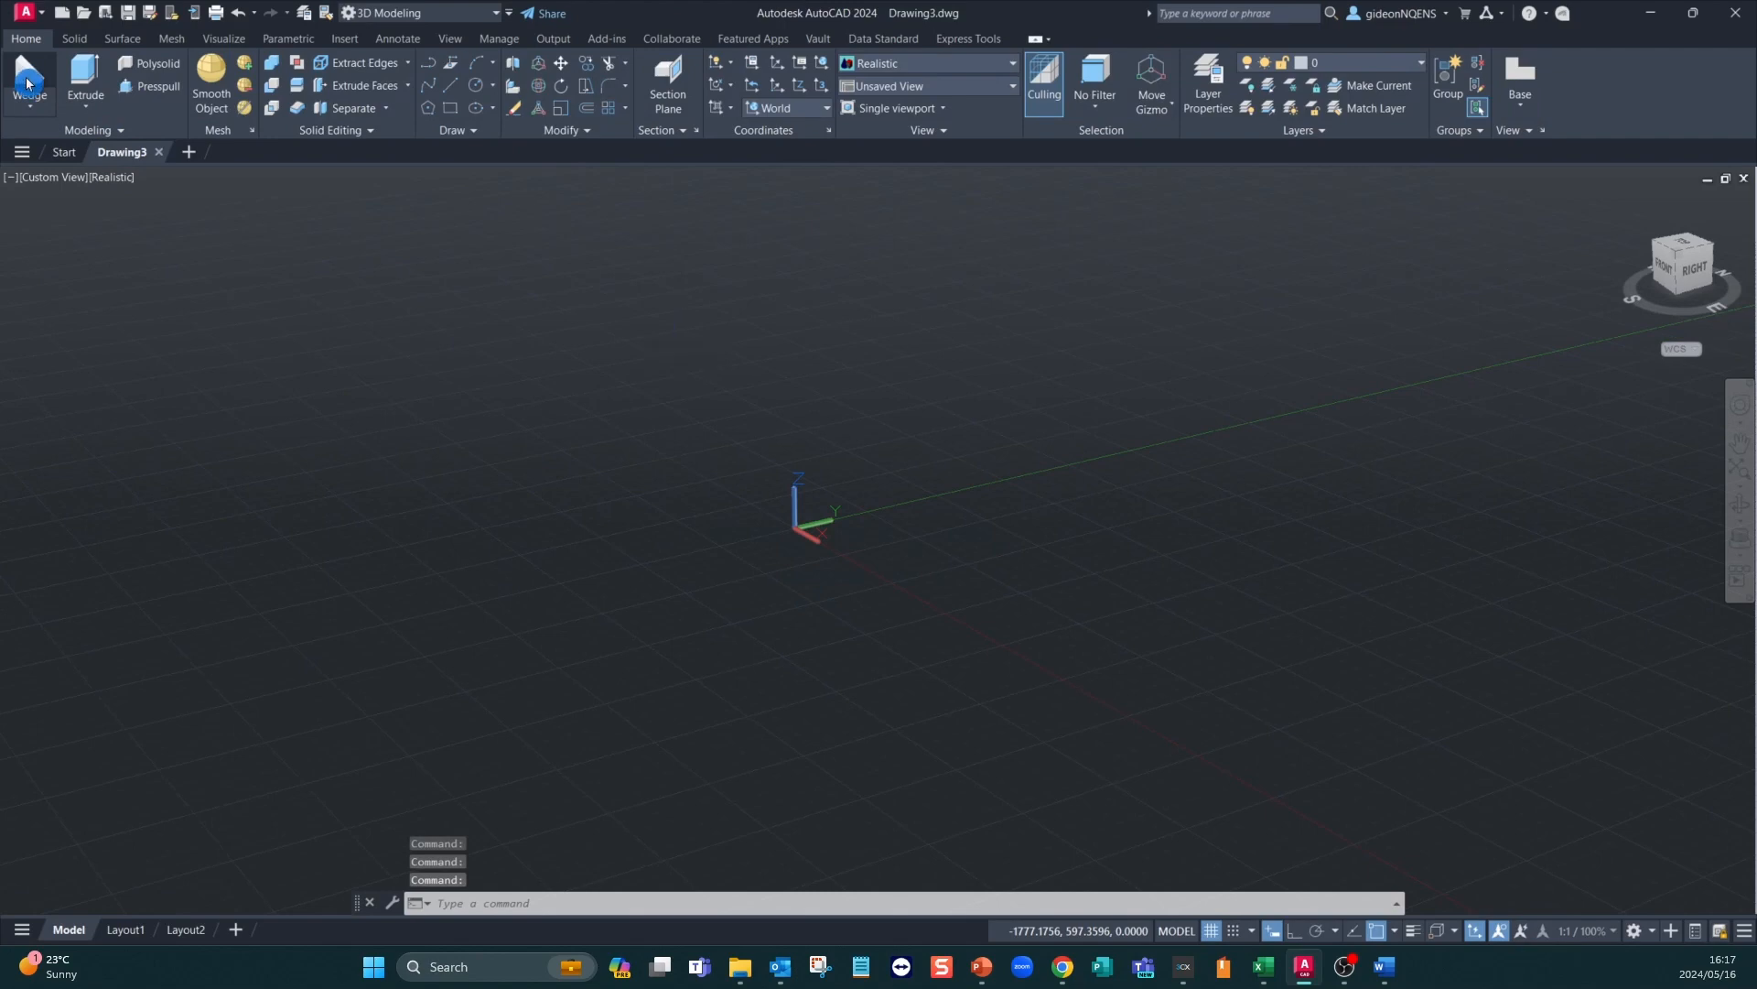
key("Return")
left_click(435, 530)
left_click(691, 572)
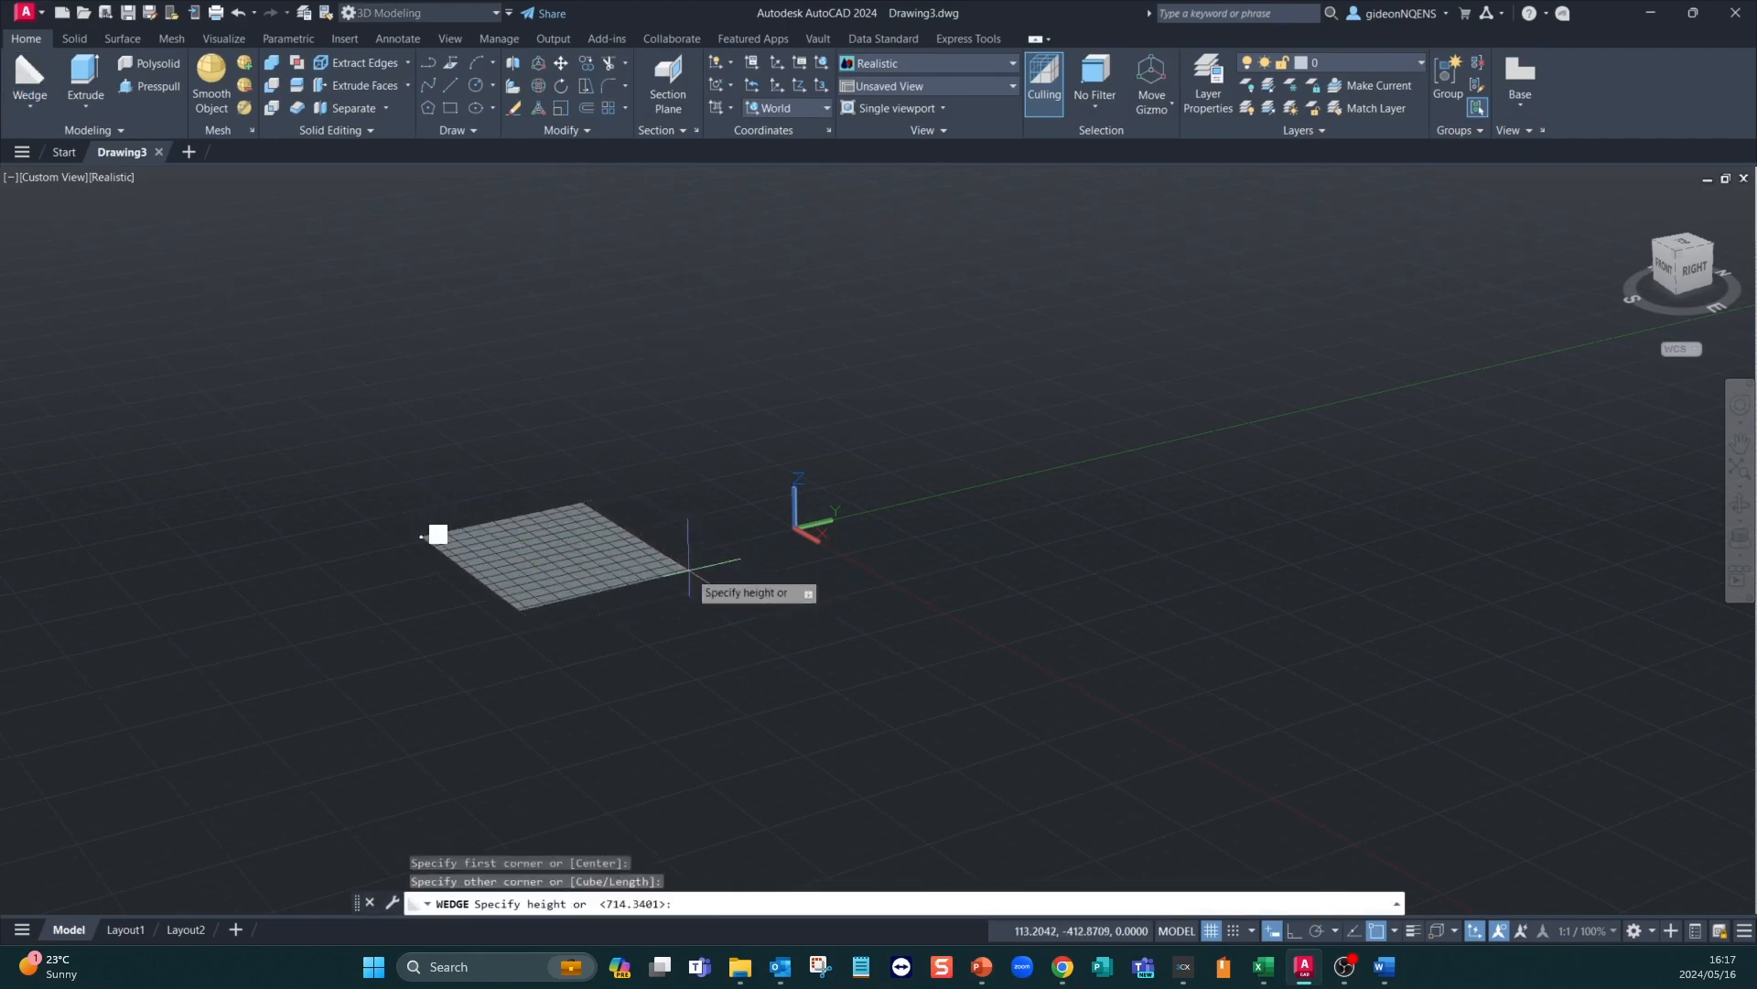
left_click(668, 334)
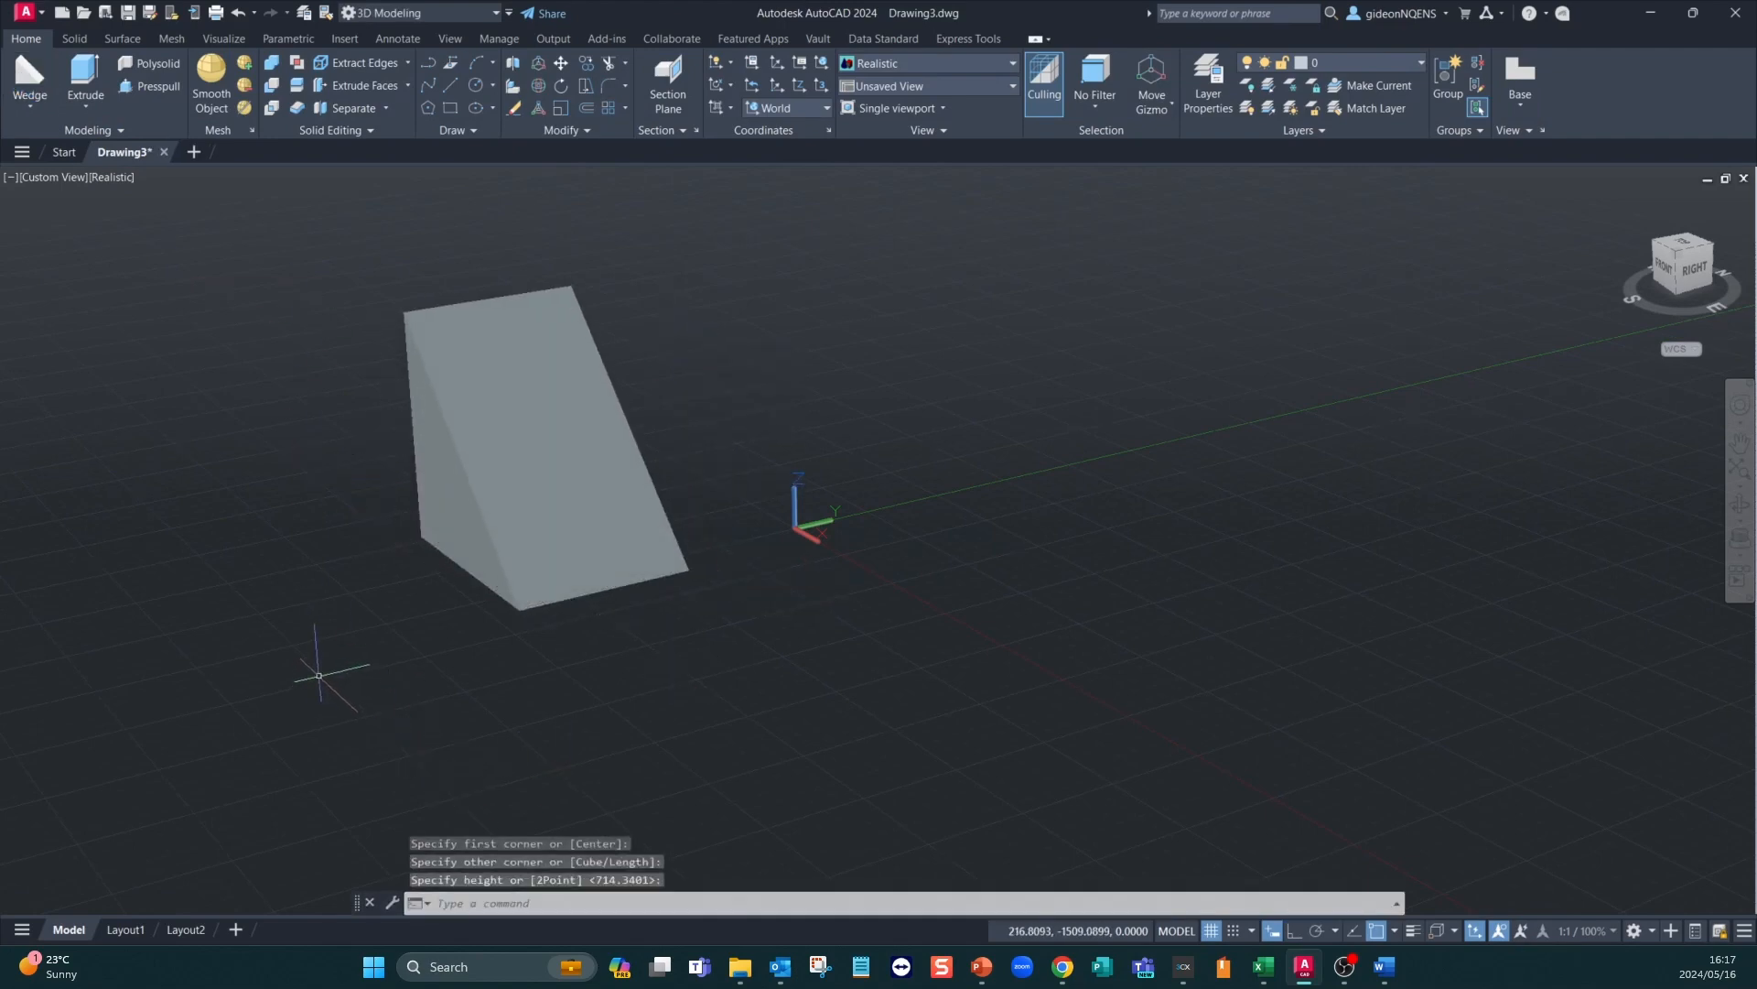
Draw a second, lower and narrower wedge in front of the first, and switch the visual style to 2D Wireframe
key("Return")
left_click(531, 792)
left_click(832, 746)
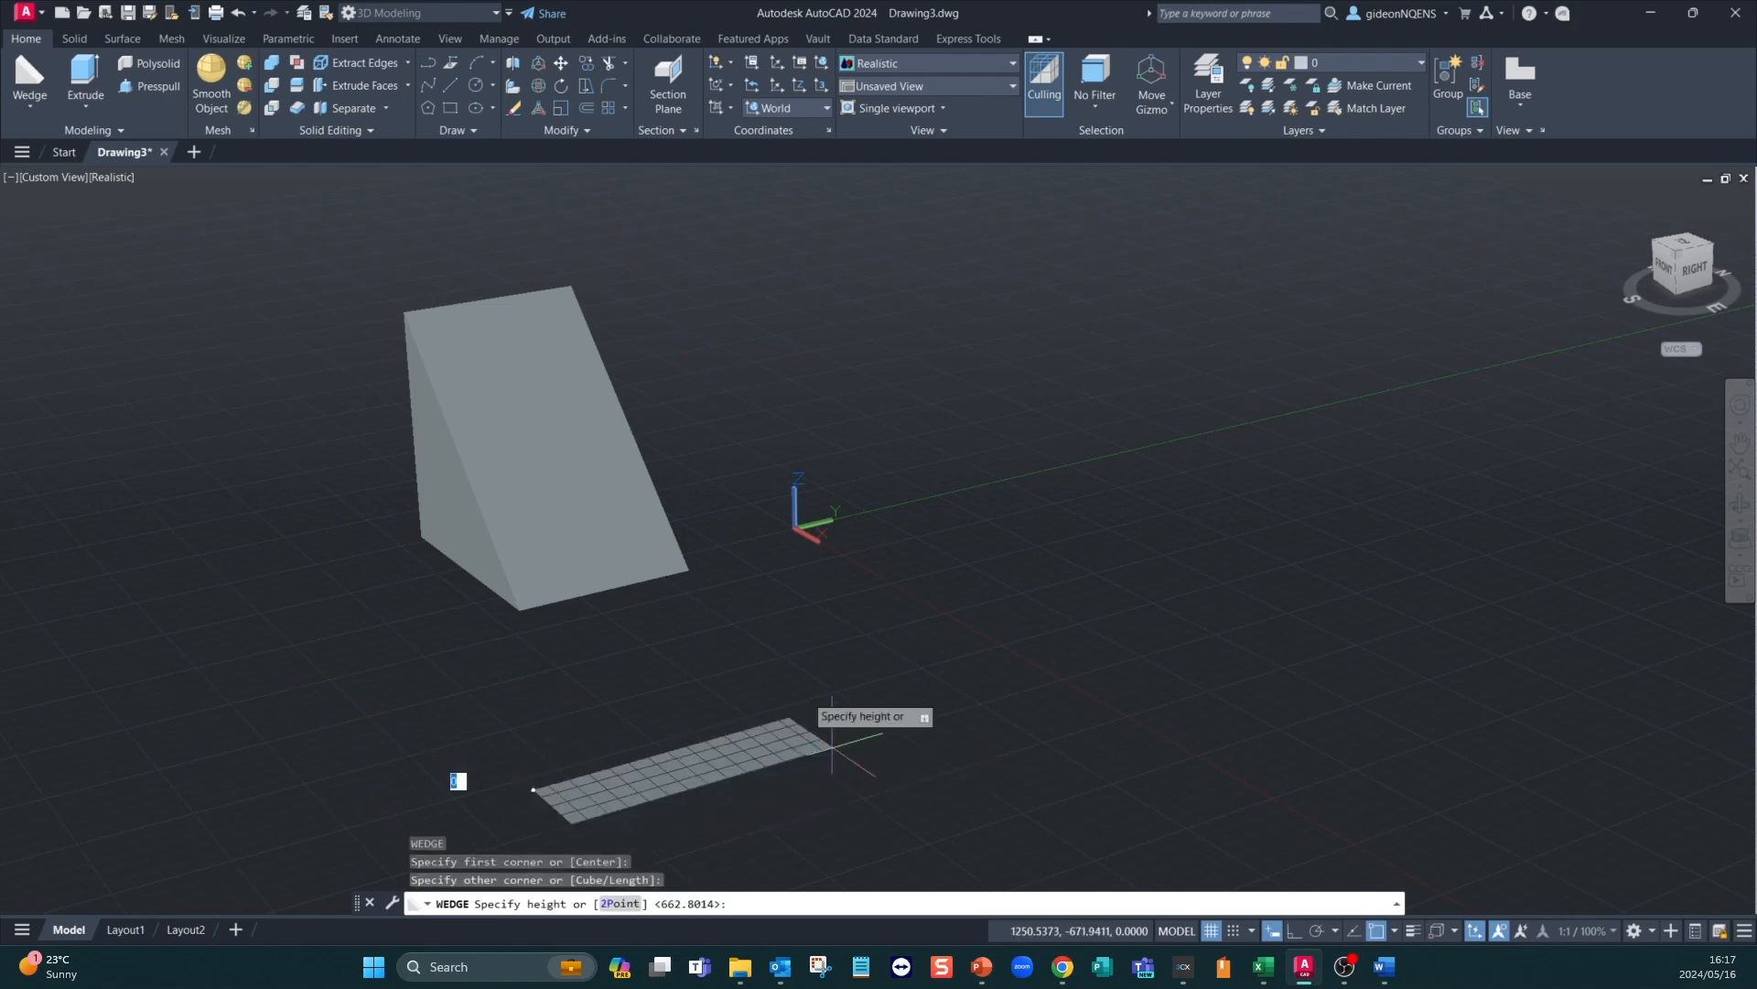
left_click(823, 608)
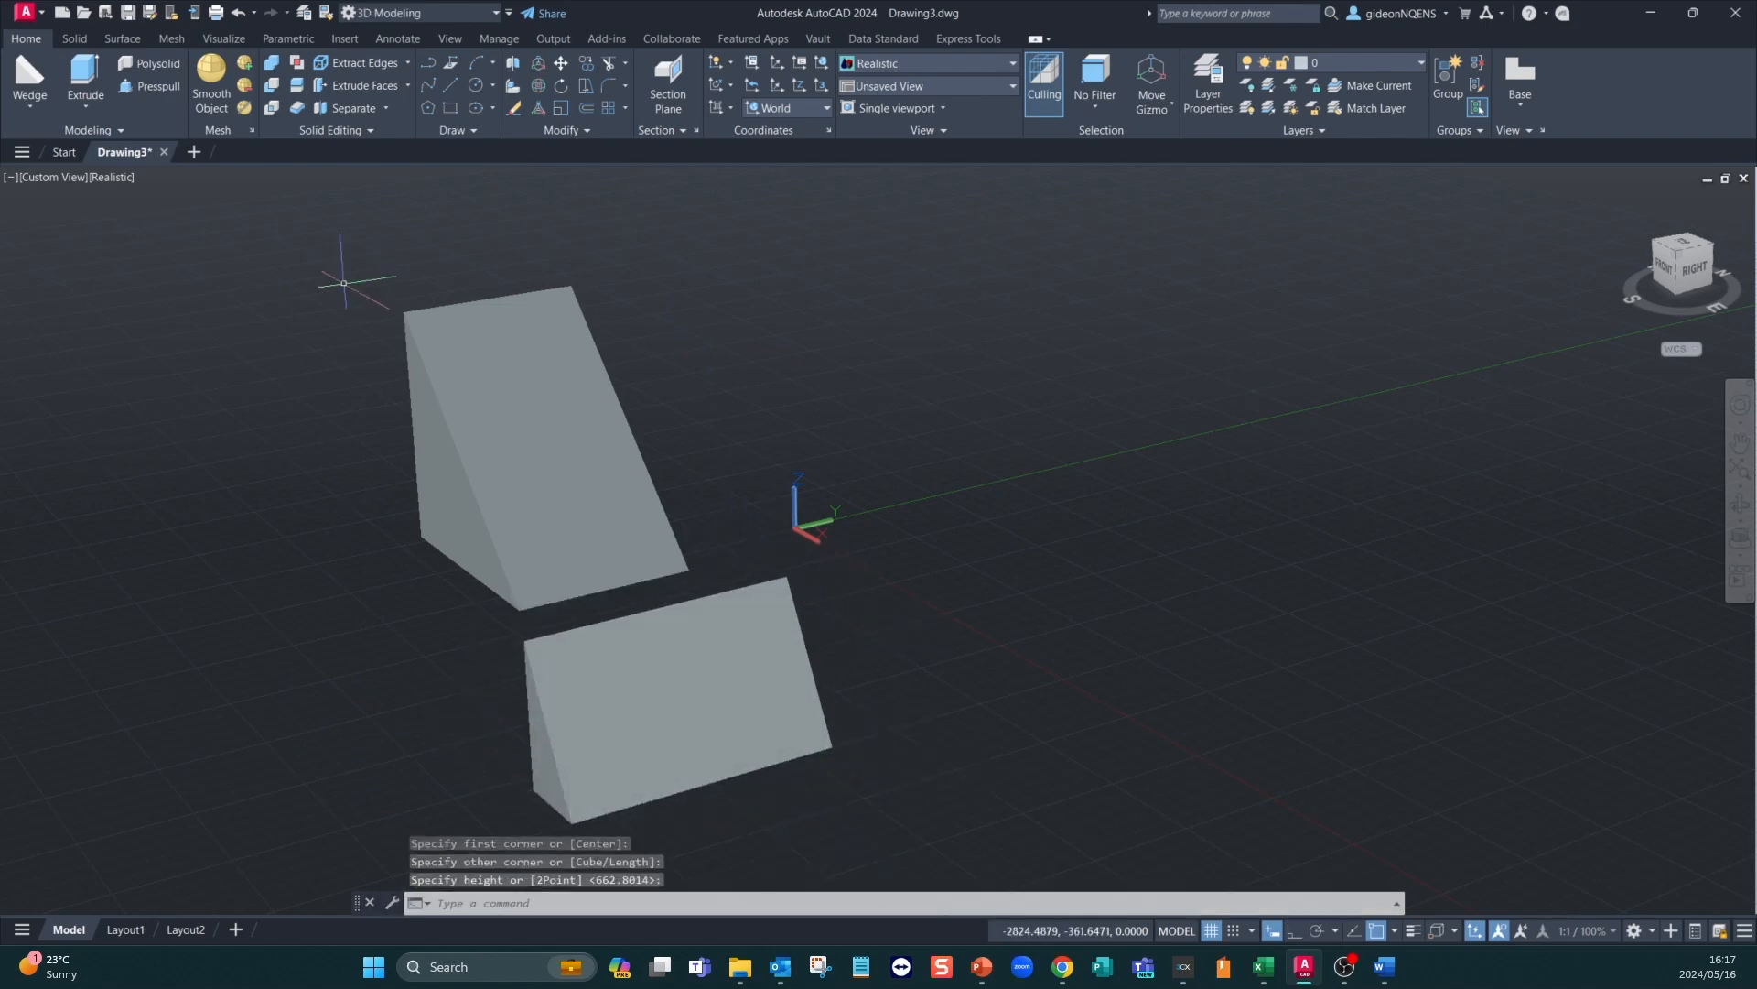
left_click(1011, 65)
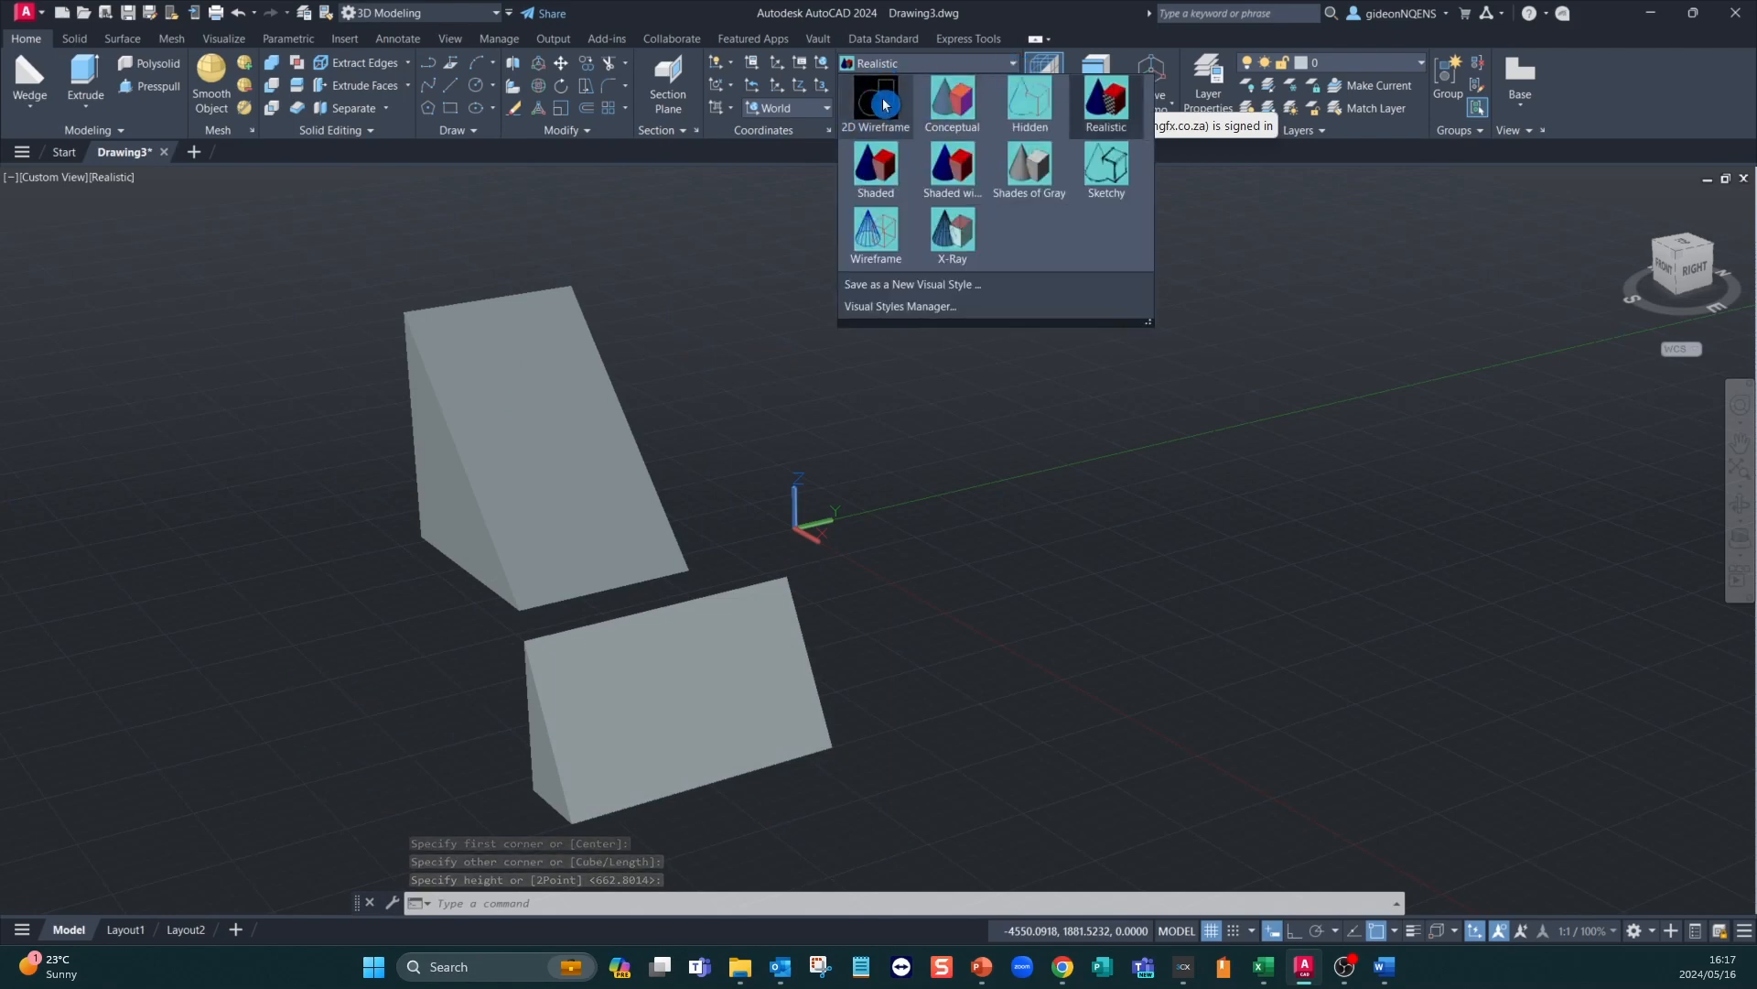
left_click(884, 104)
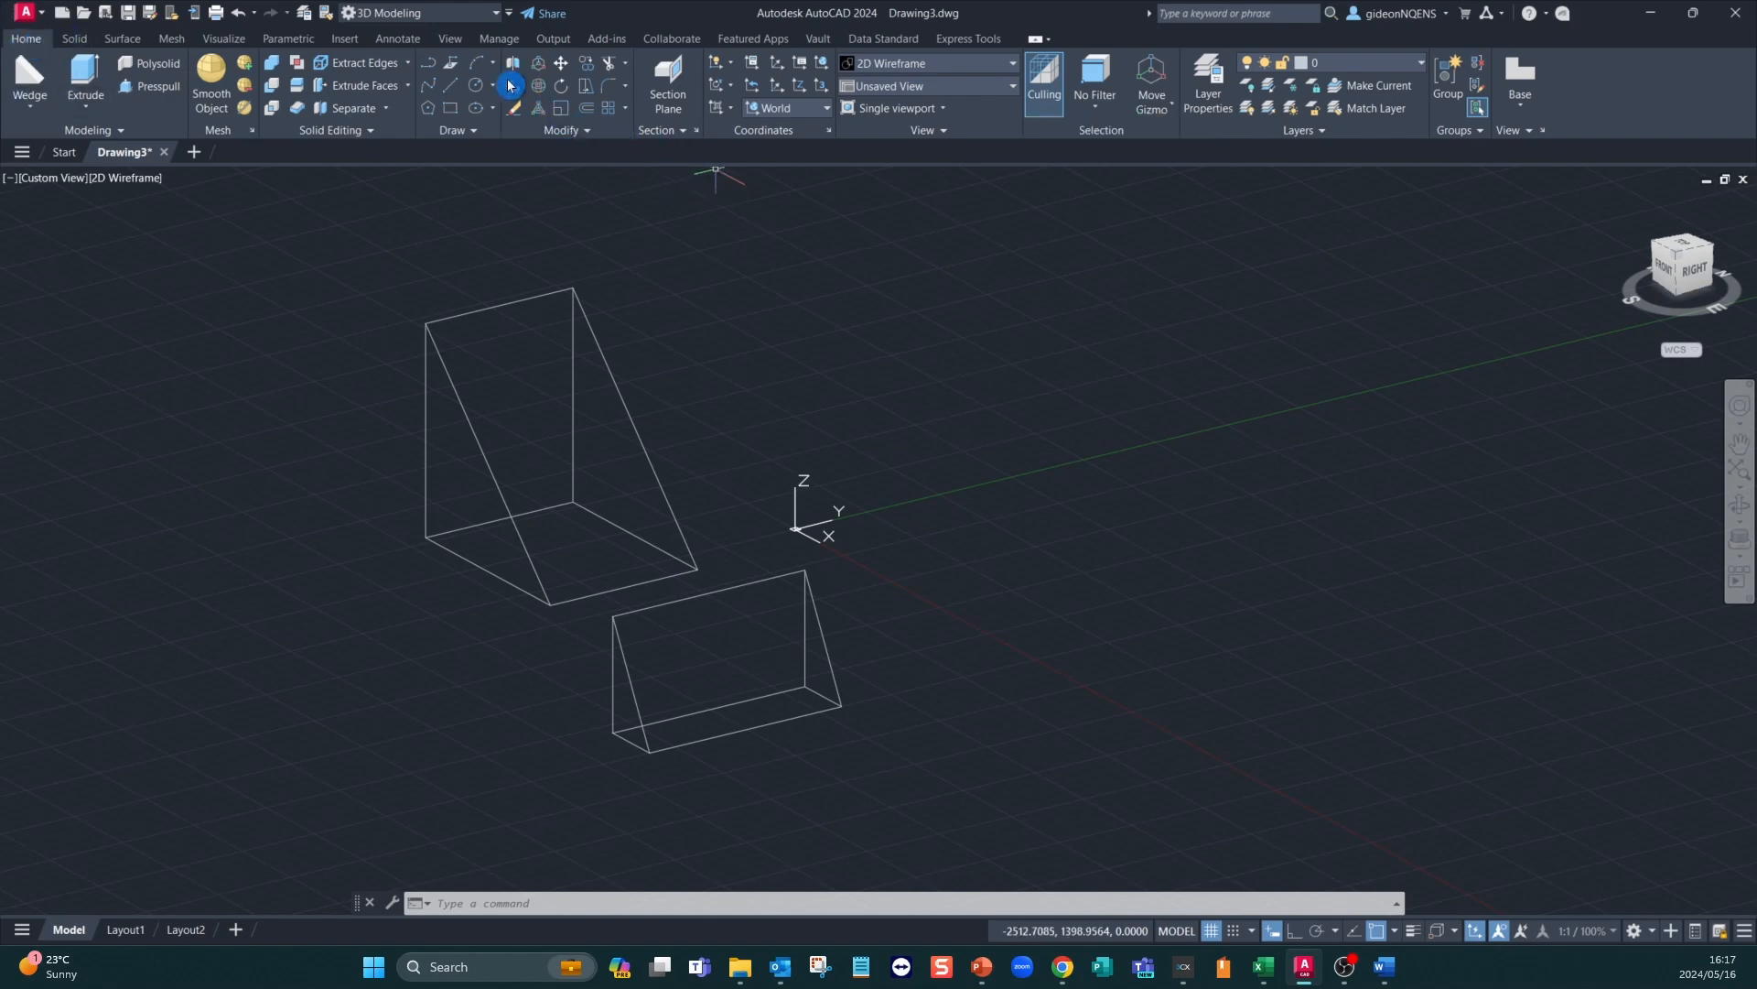
Align the tall wedge's back bottom edge to the small wedge's back bottom edge using two reversed point pairs, without scaling
left_click(591, 134)
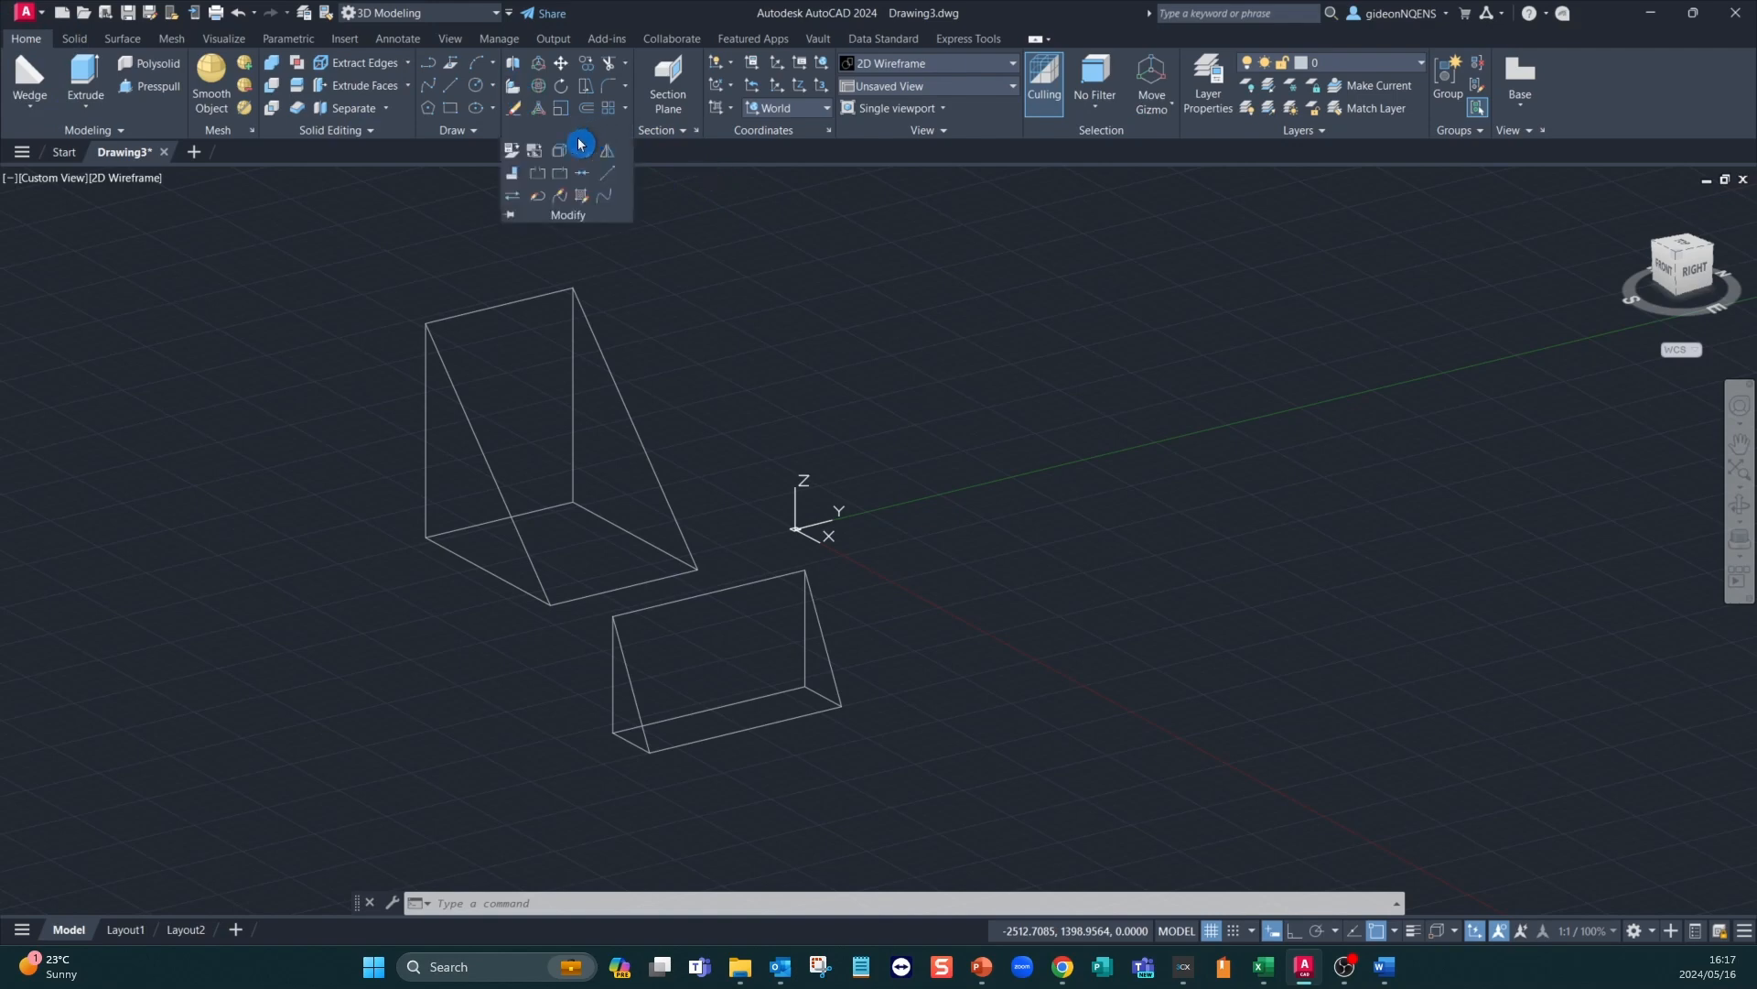
left_click(512, 176)
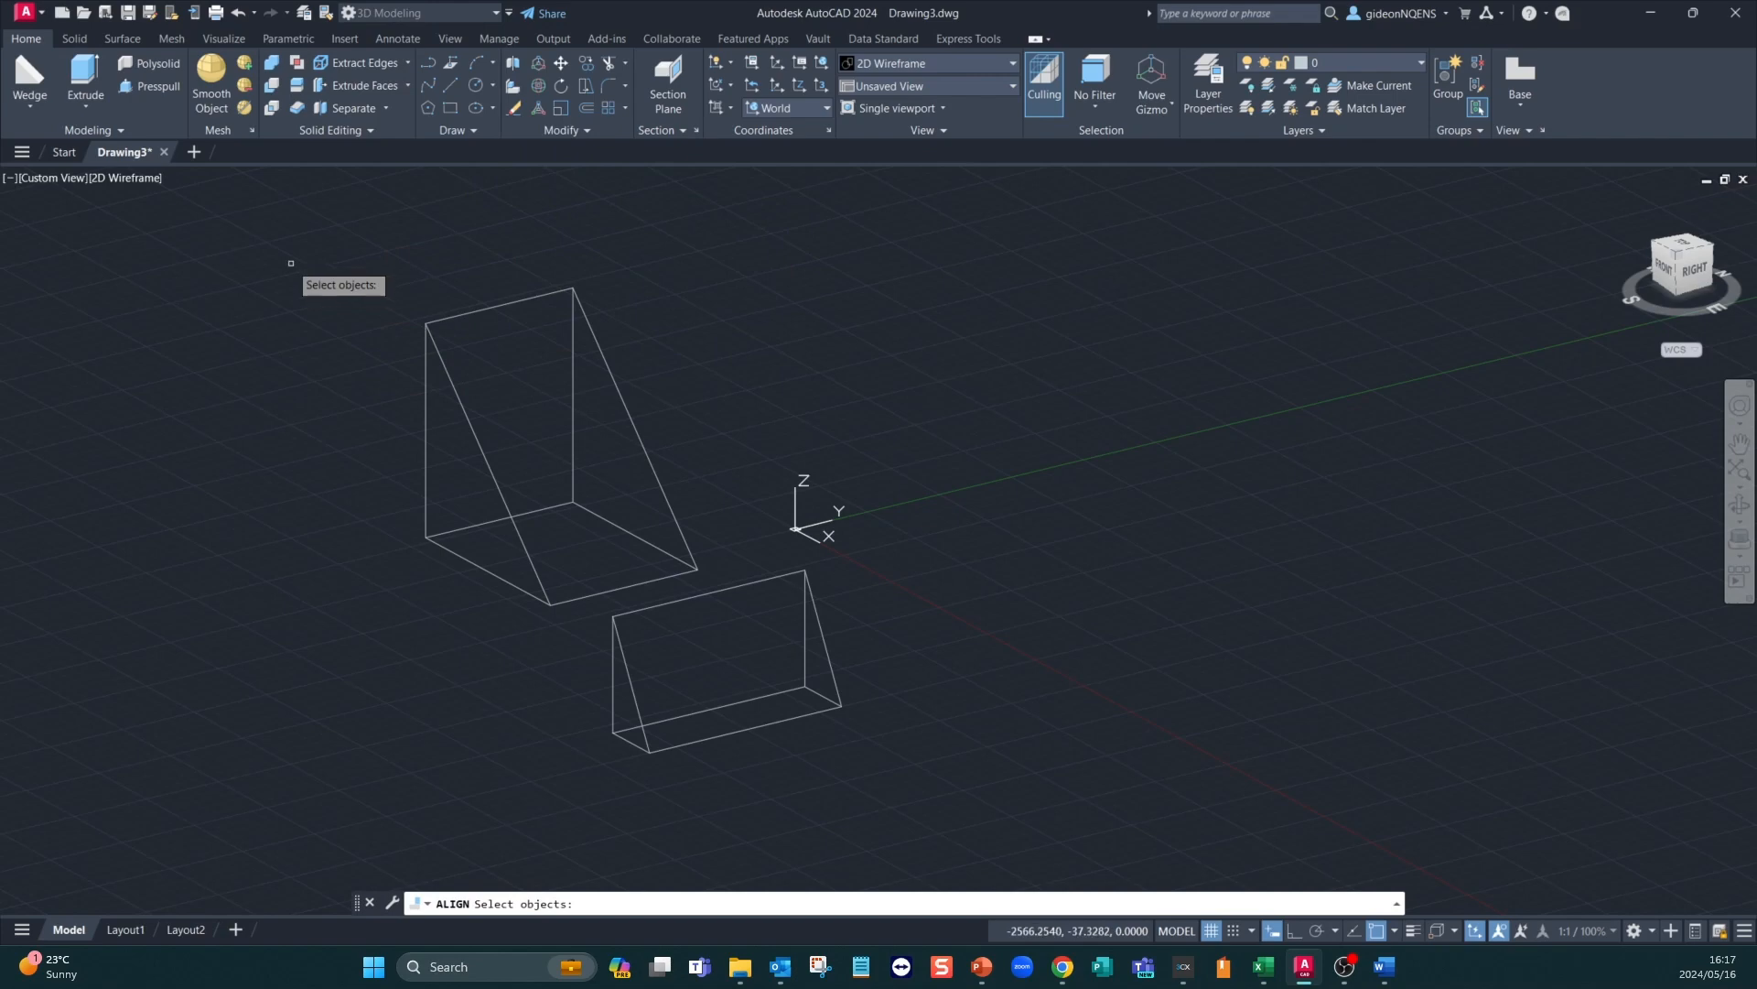
left_click(476, 311)
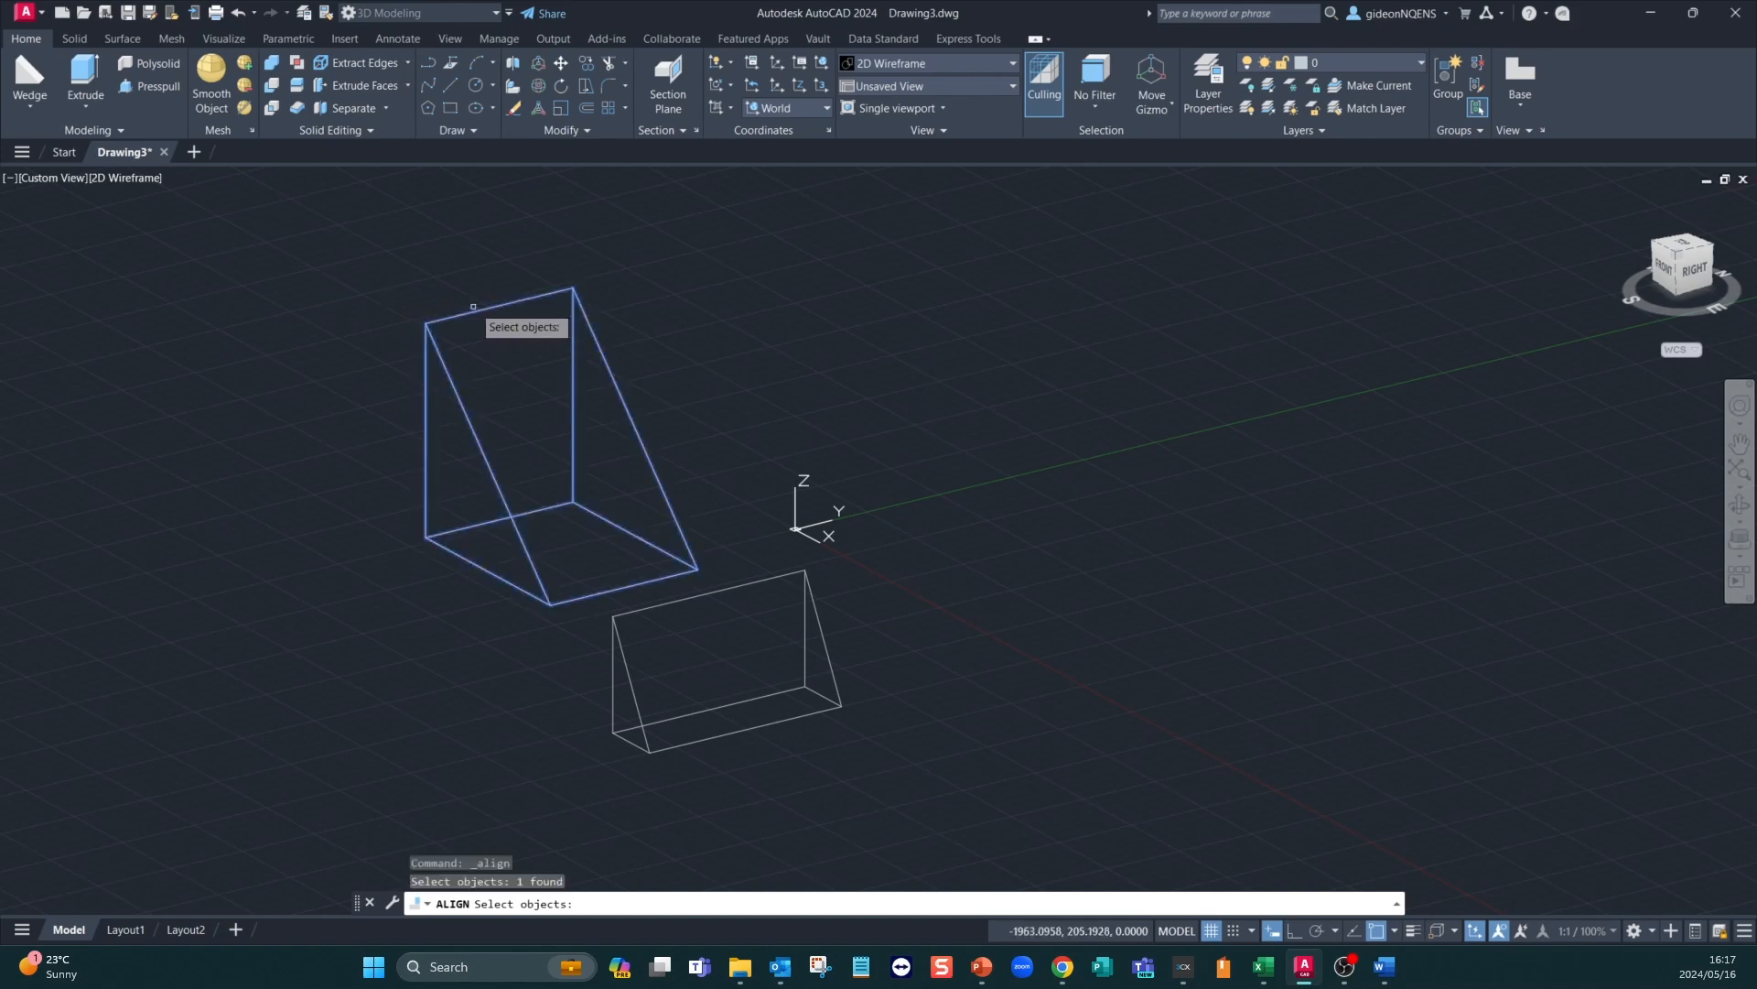
key("Return")
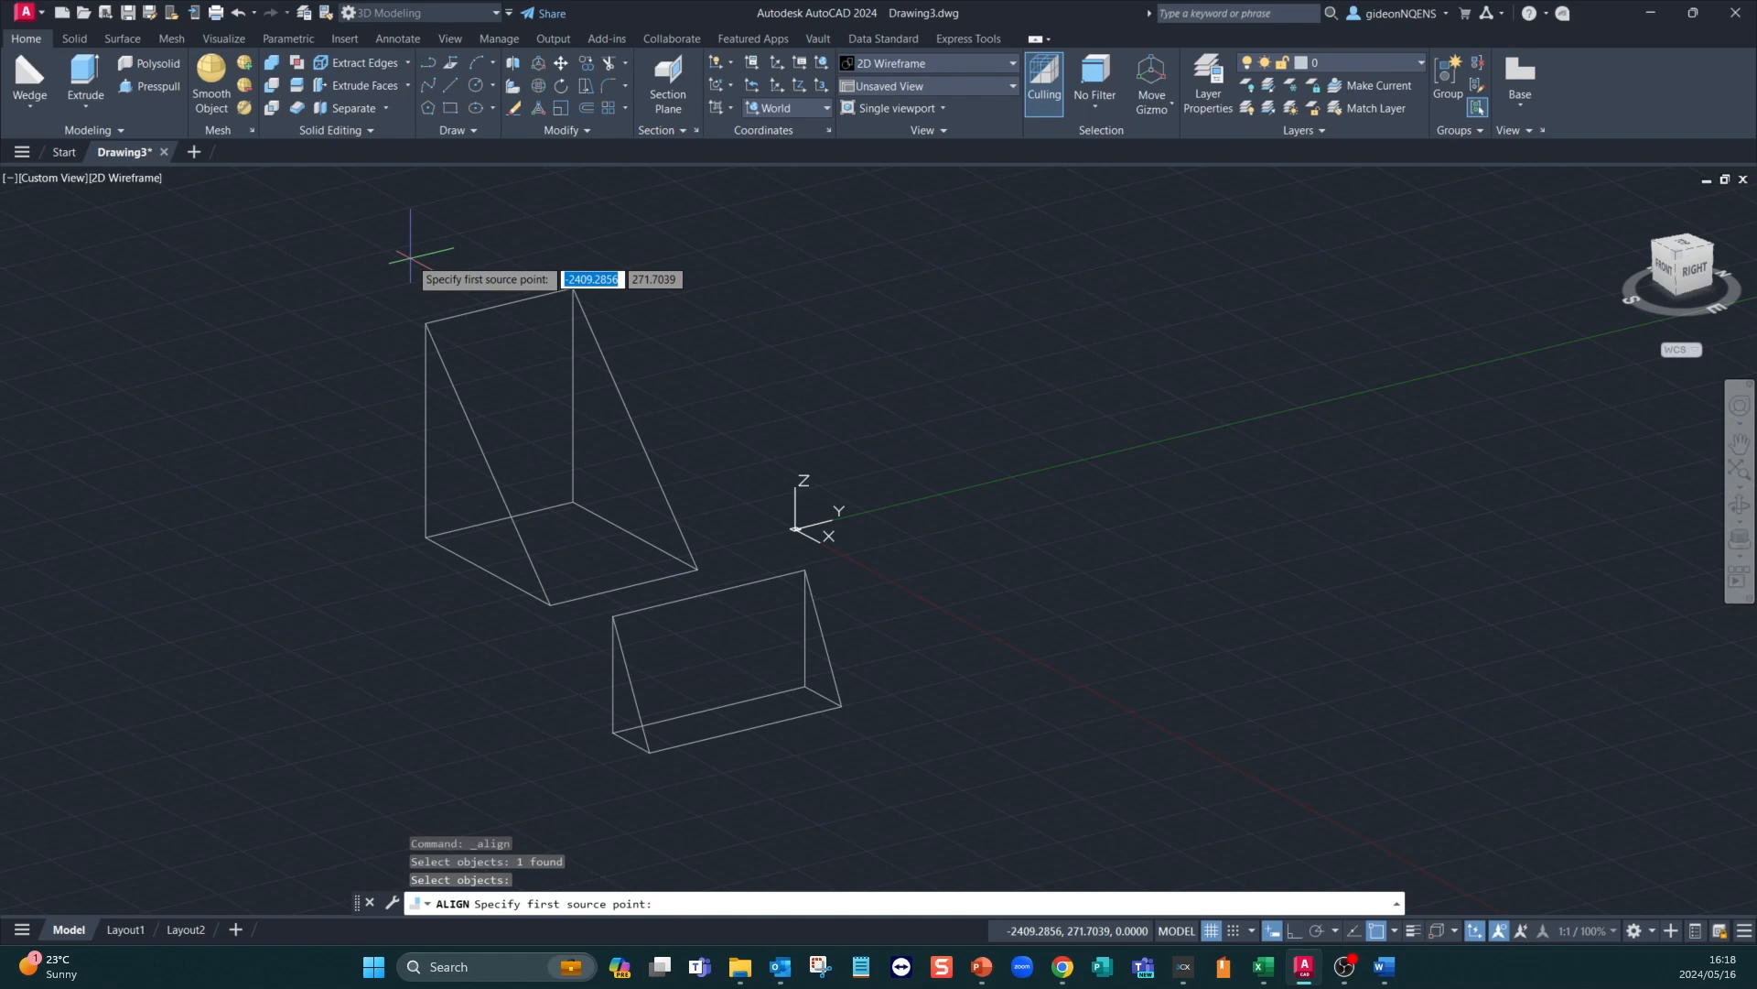
left_click(573, 501)
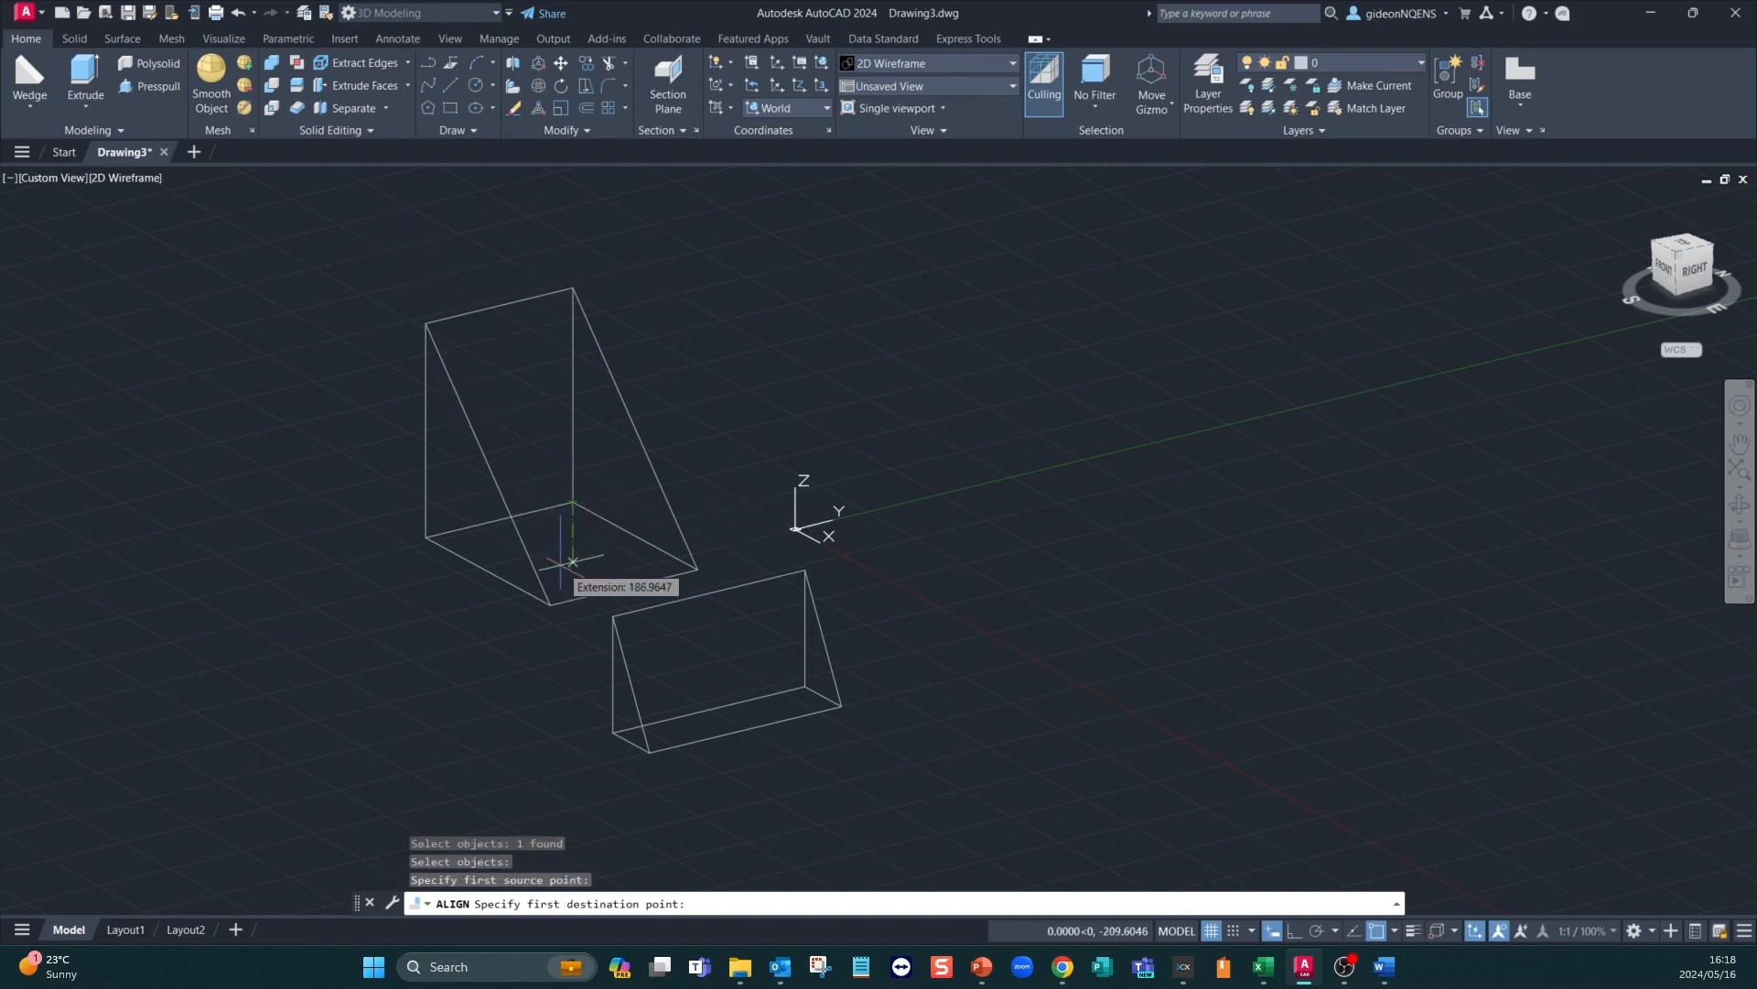
left_click(612, 731)
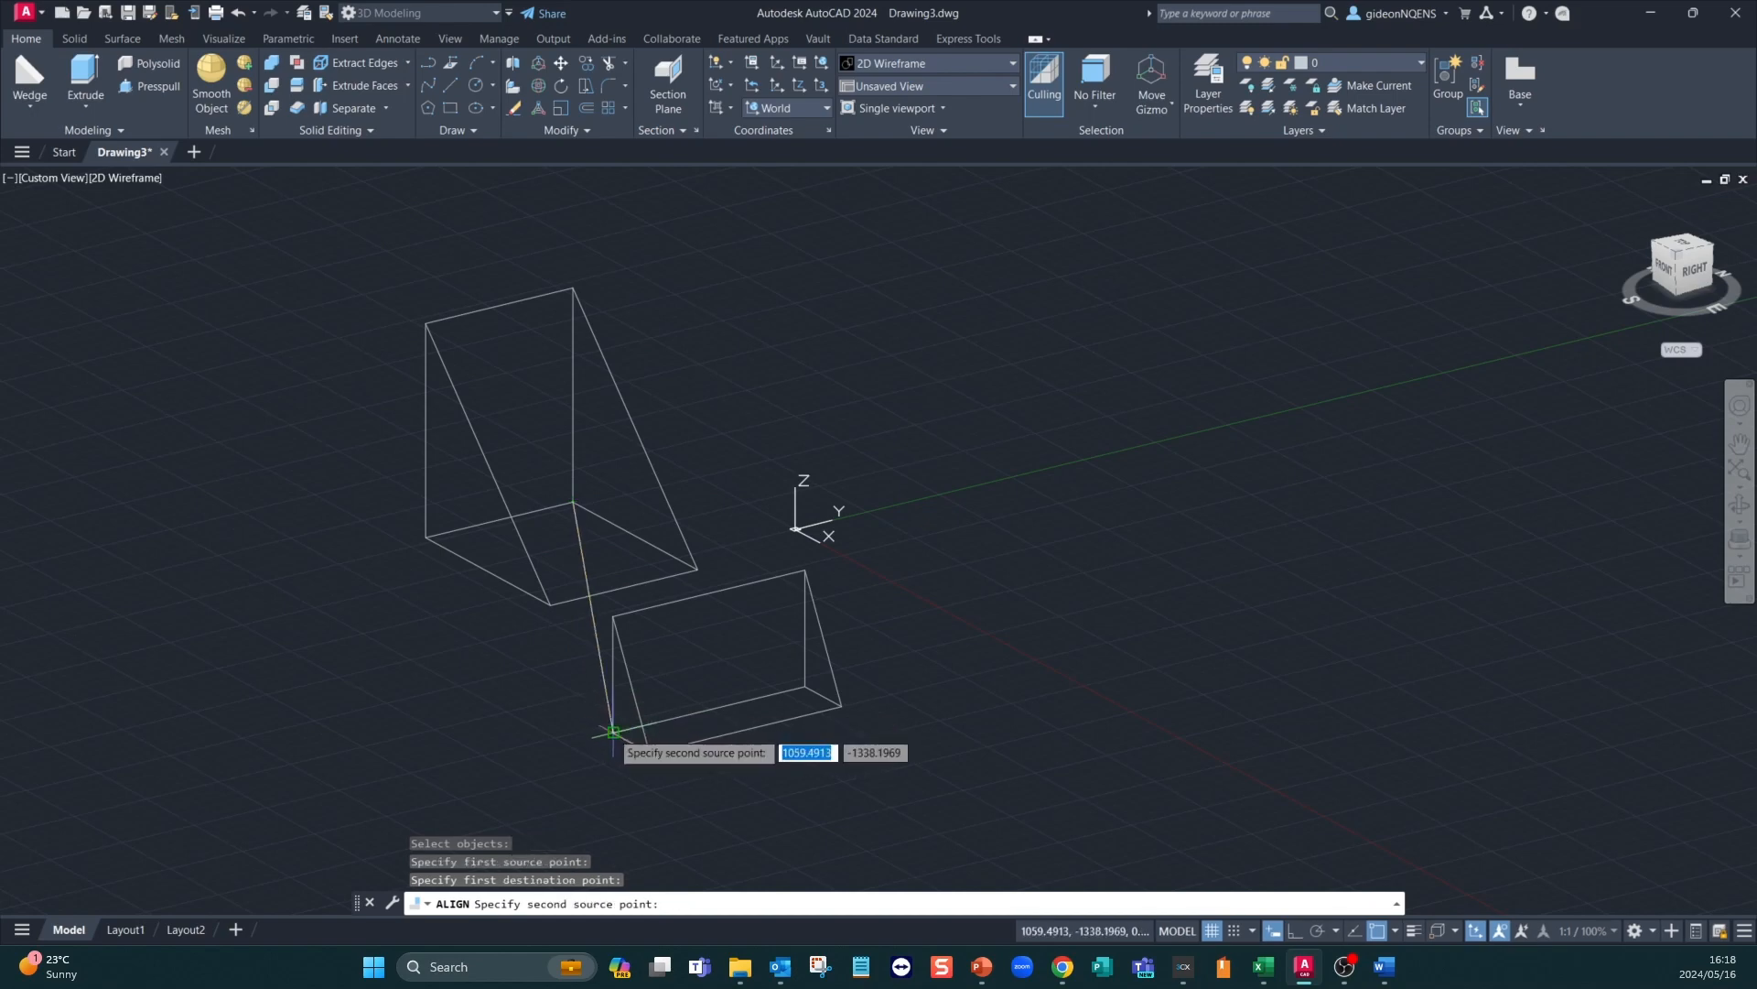
left_click(426, 537)
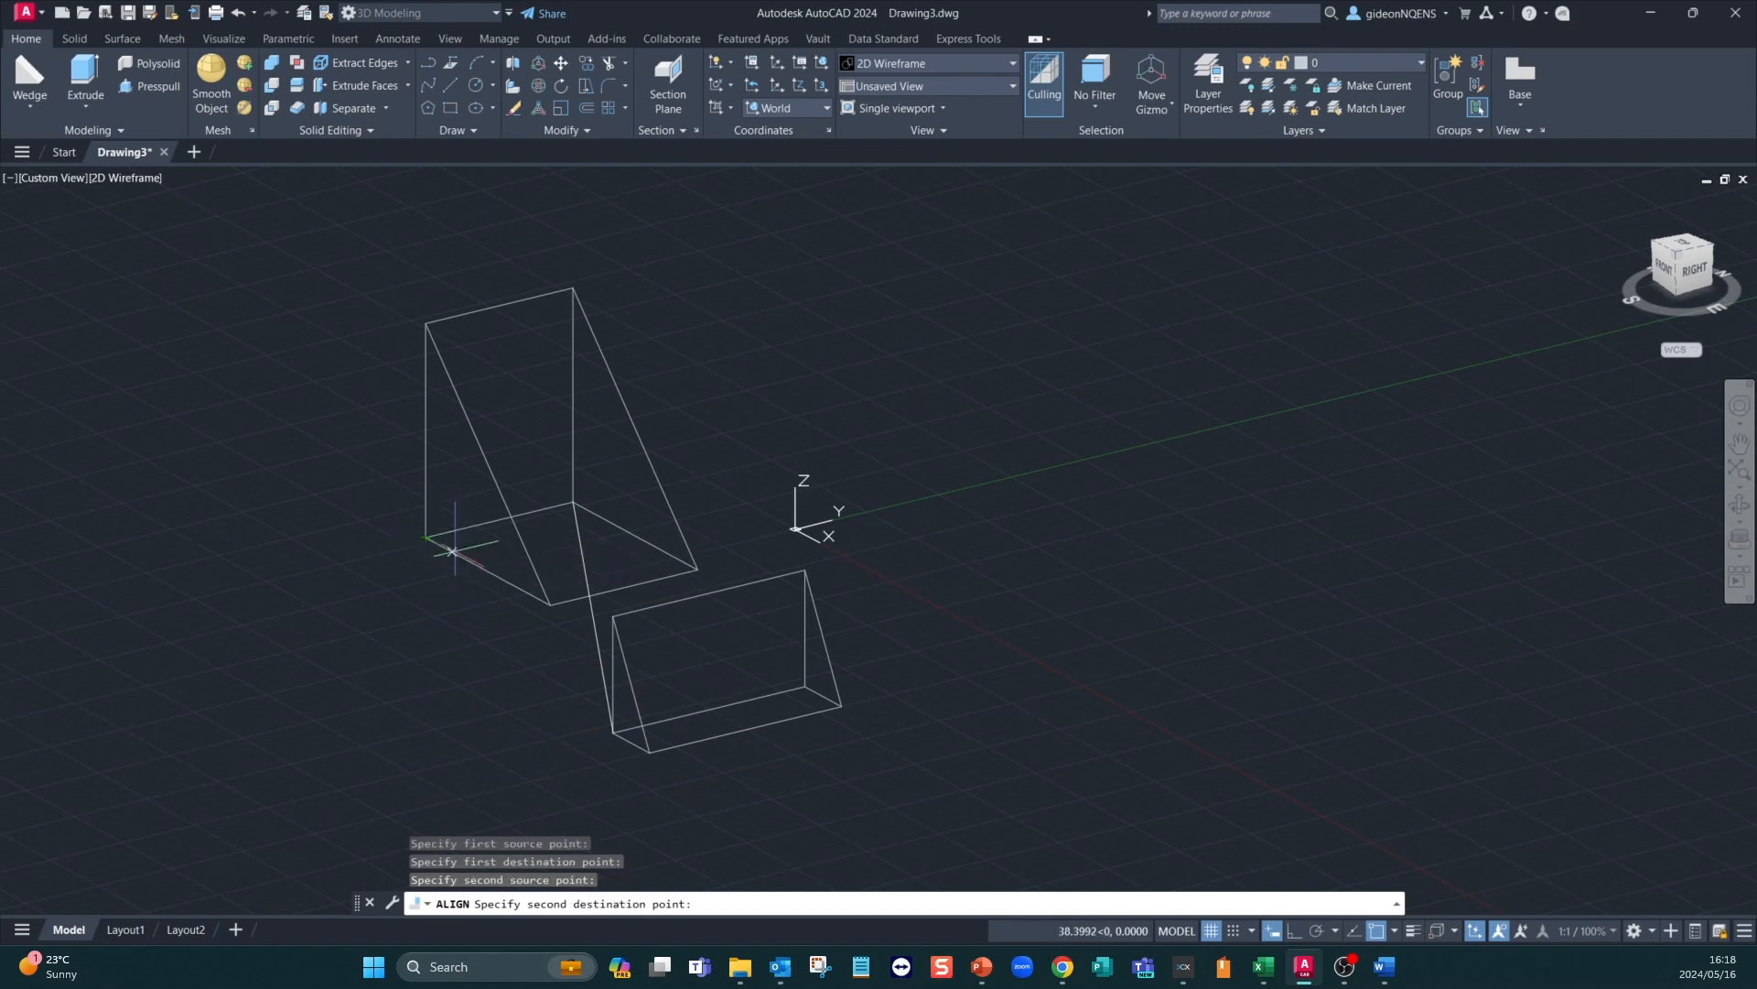
left_click(806, 684)
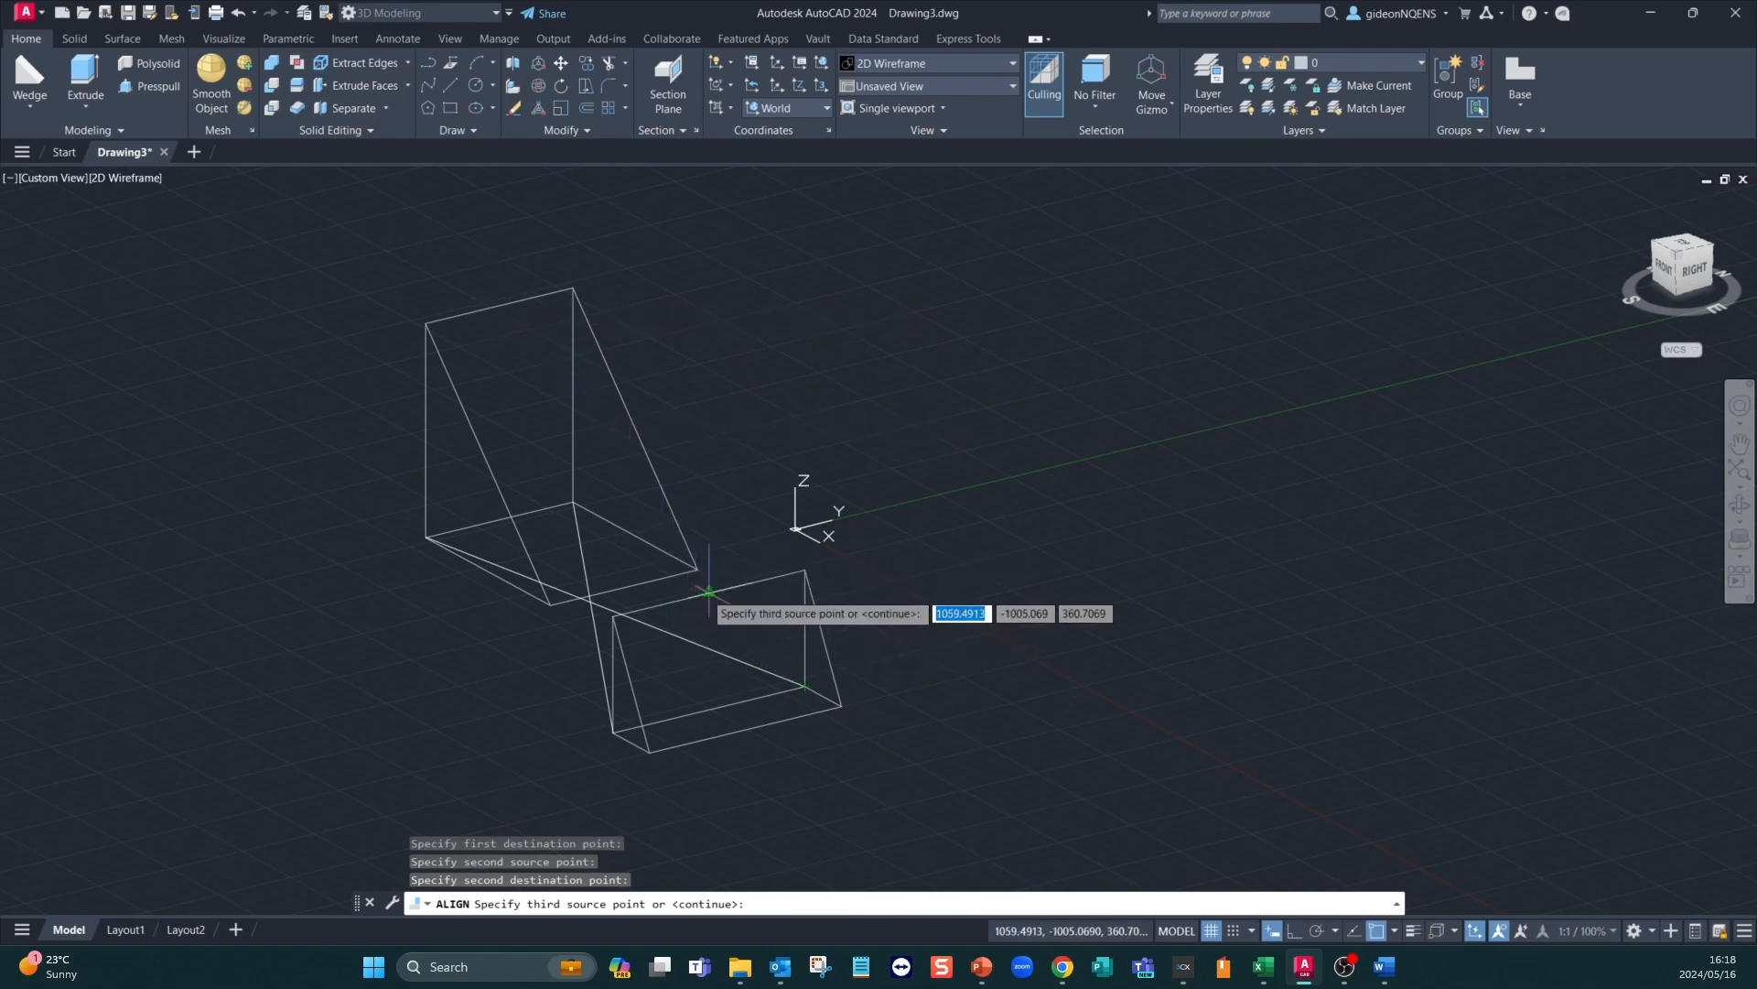
right_click(781, 298)
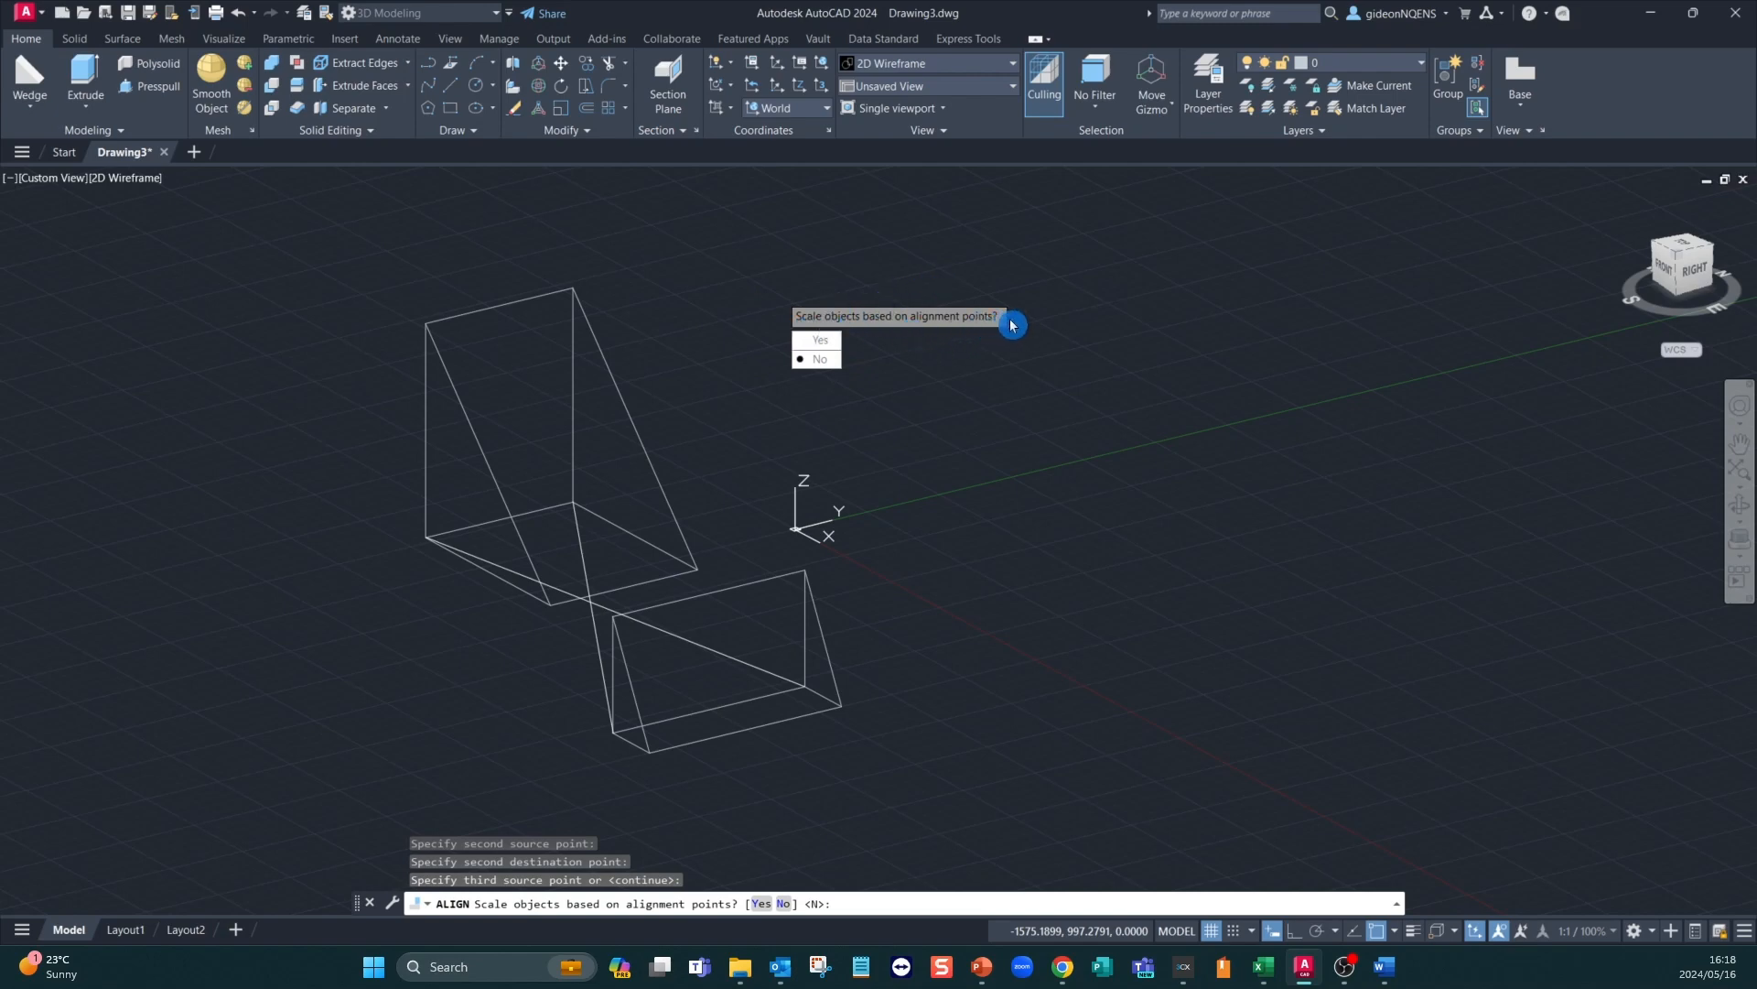
left_click(818, 359)
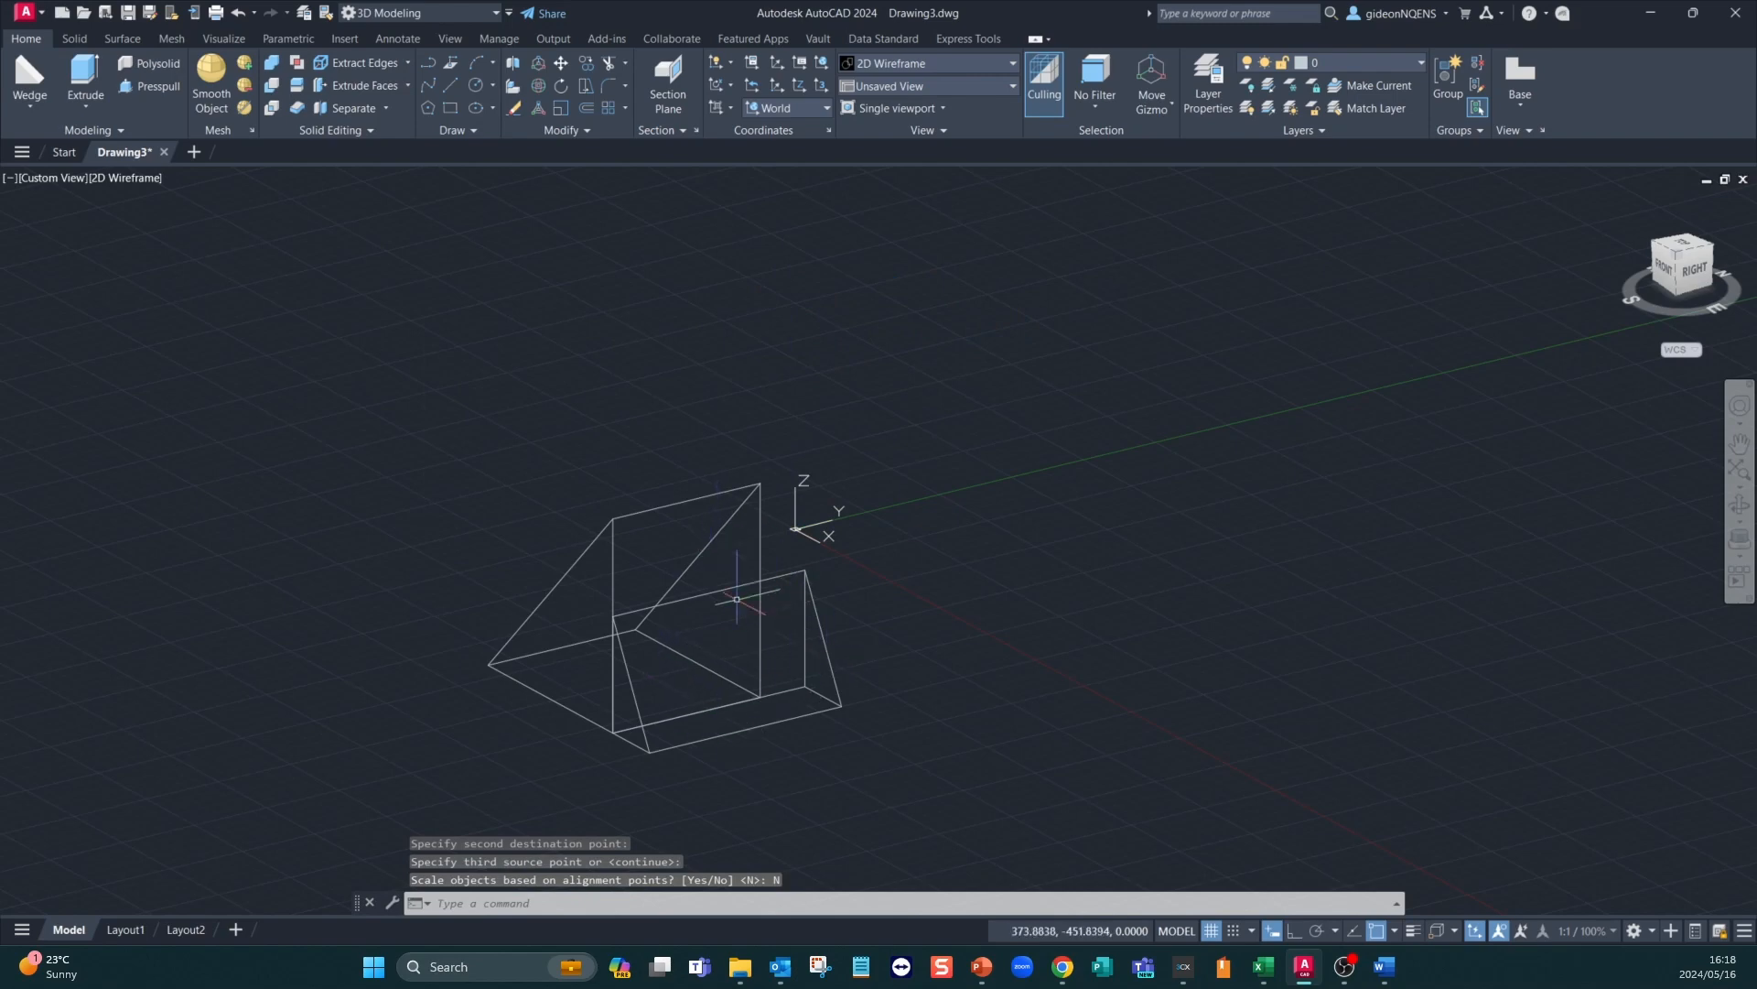
Inspect the shared bottom edge of the aligned wedges and undo the alignment
scroll(794, 685, "up", 4)
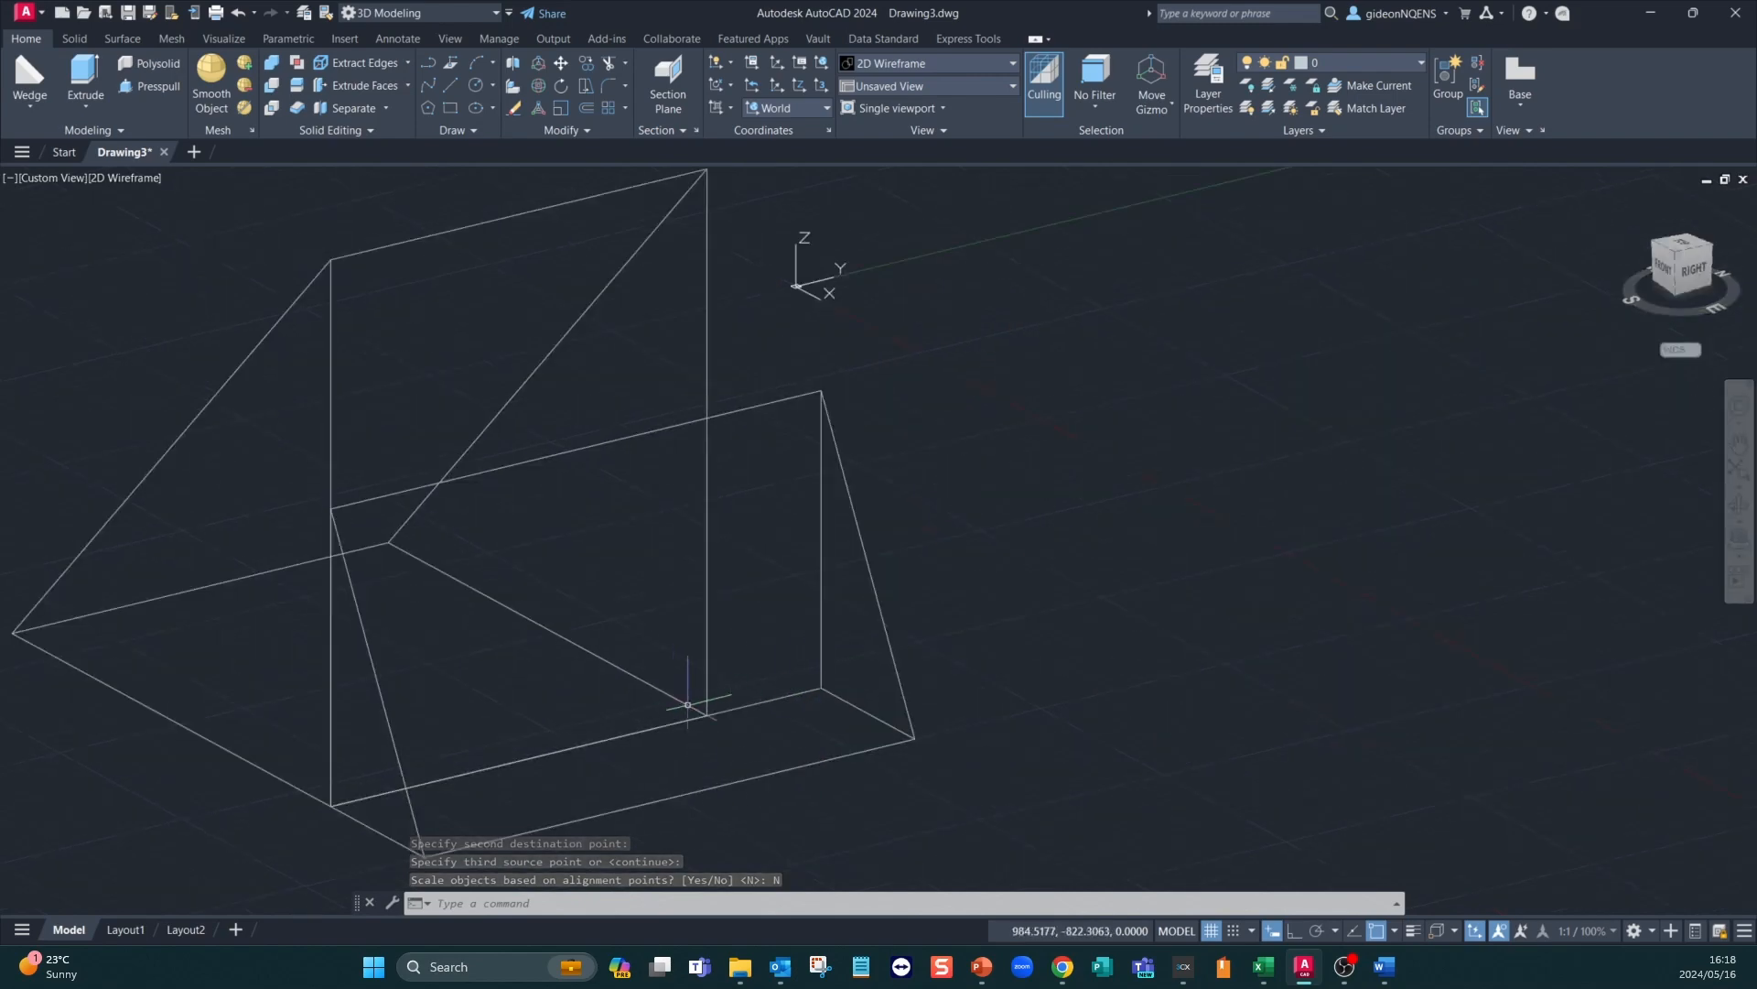
scroll(732, 641, "up", 2)
scroll(640, 549, "down", 5)
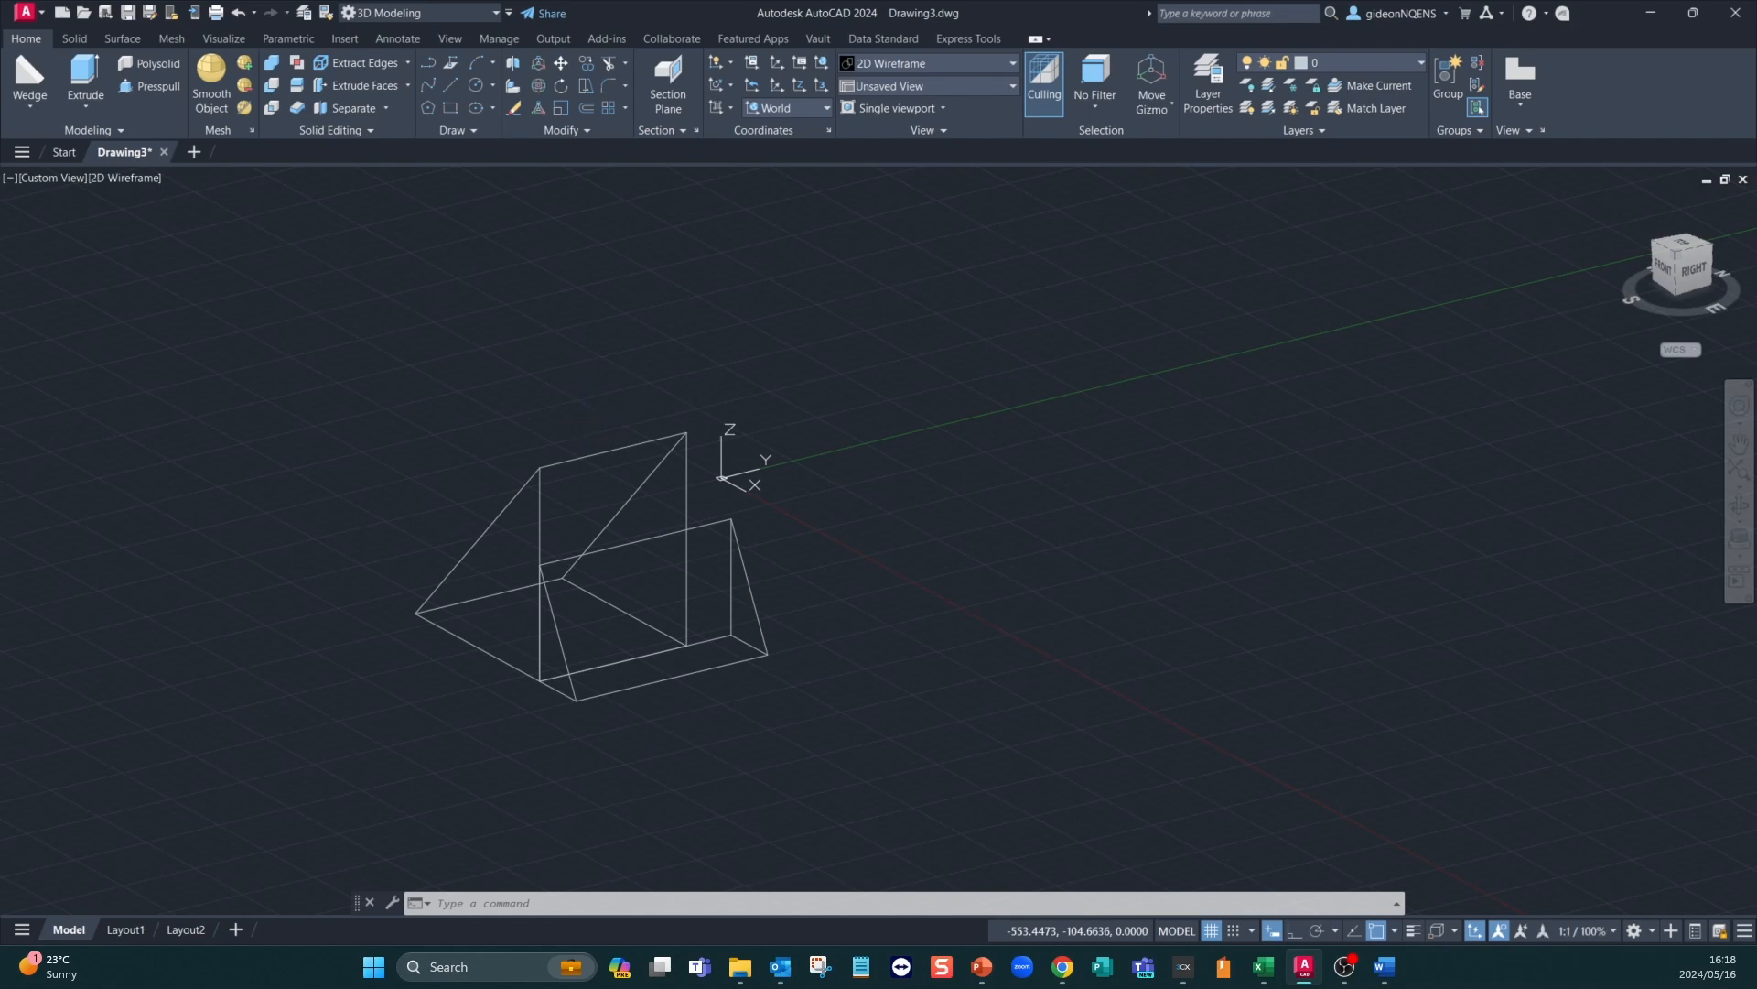
key("ctrl+z")
key("ctrl+z")
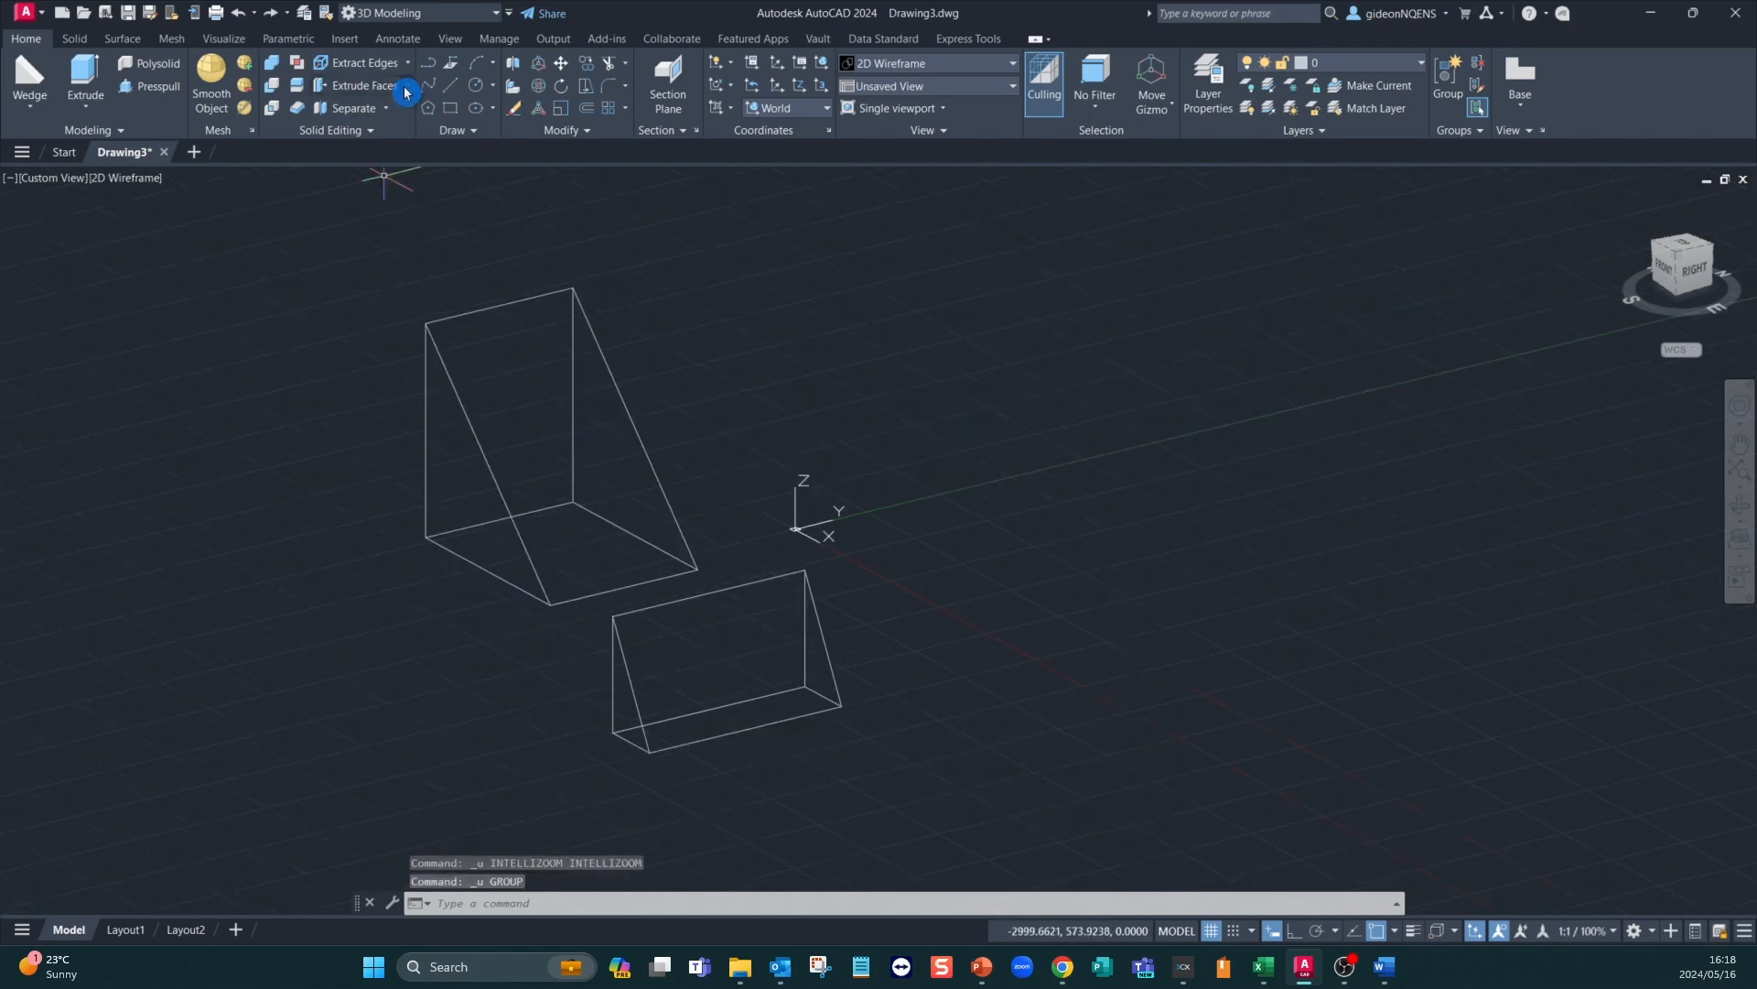
Align the tall wedge's back bottom edge to the small wedge's with two reversed point pairs, scaling it to the alignment points
left_click(591, 135)
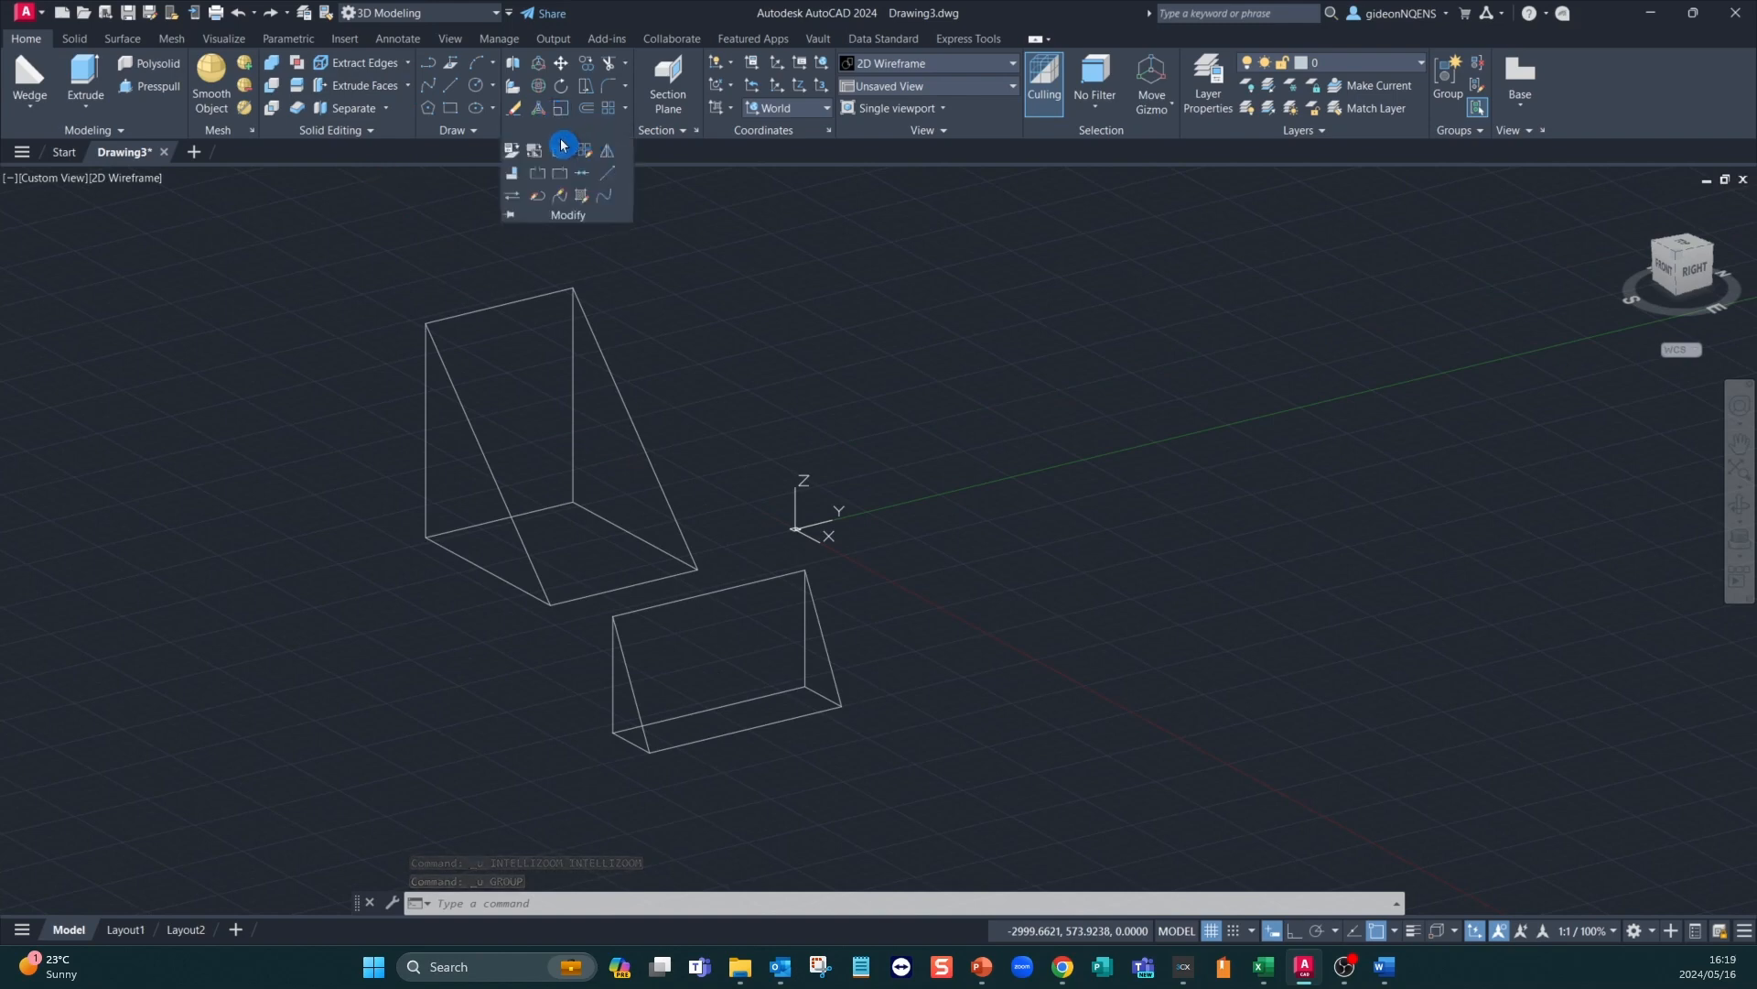
left_click(512, 180)
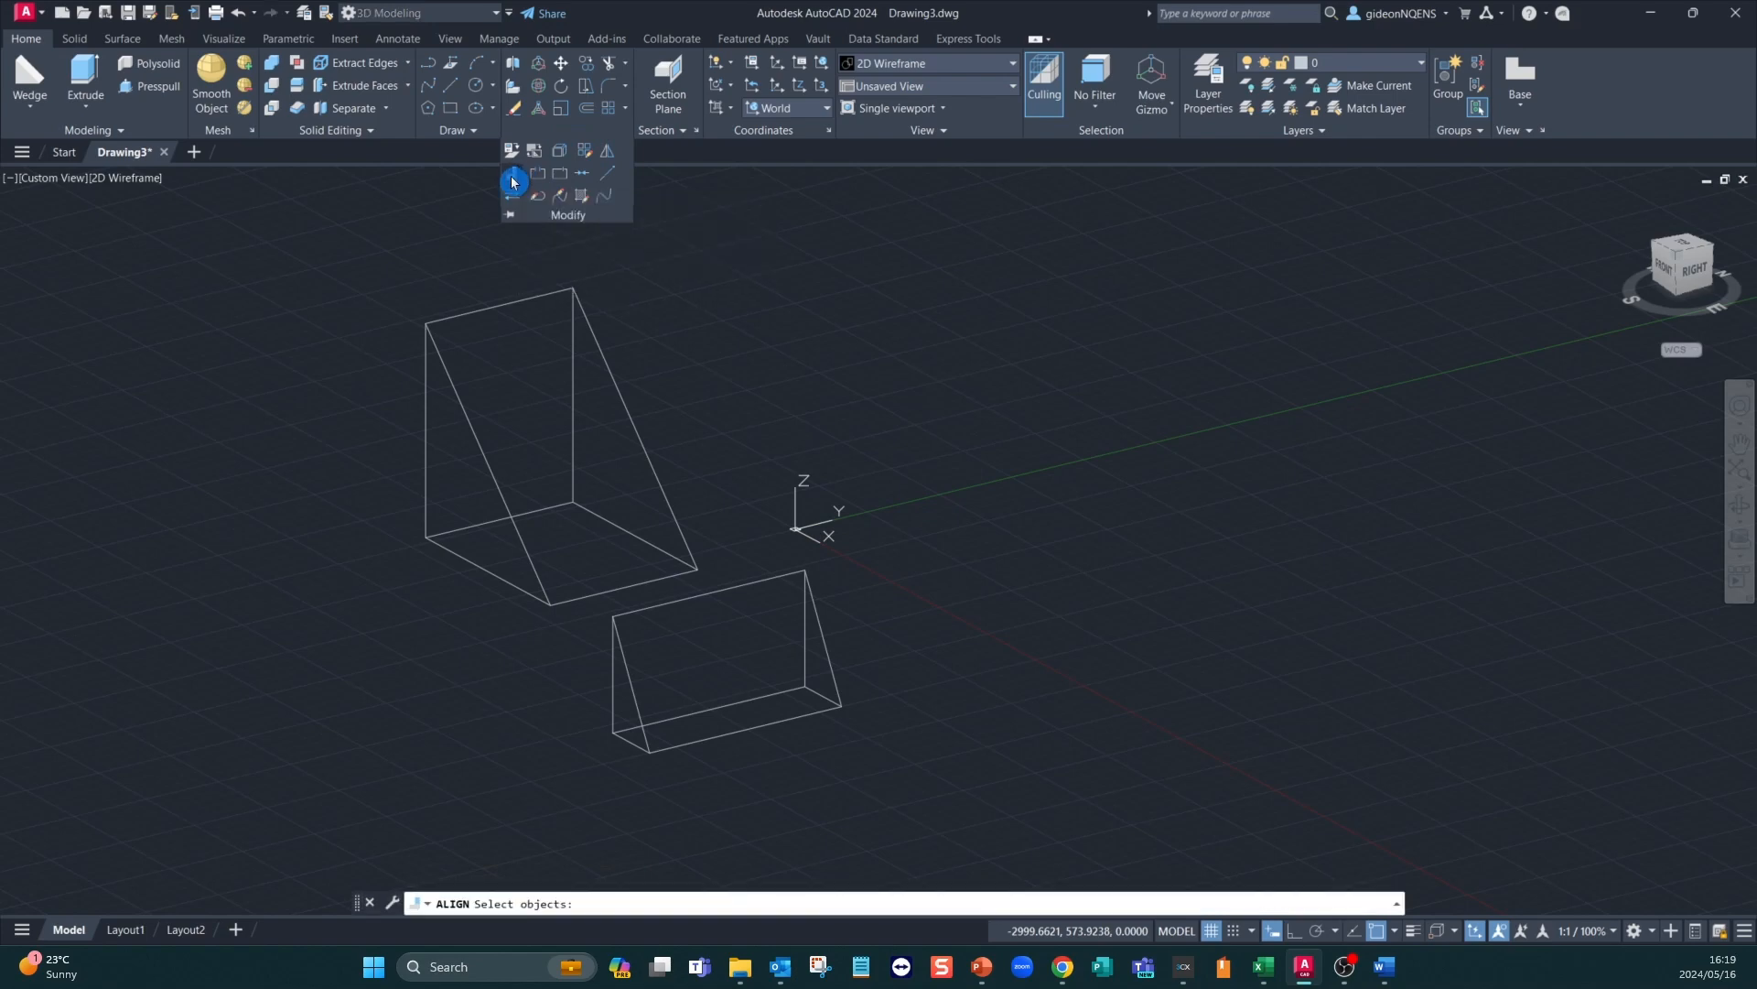
left_click(481, 307)
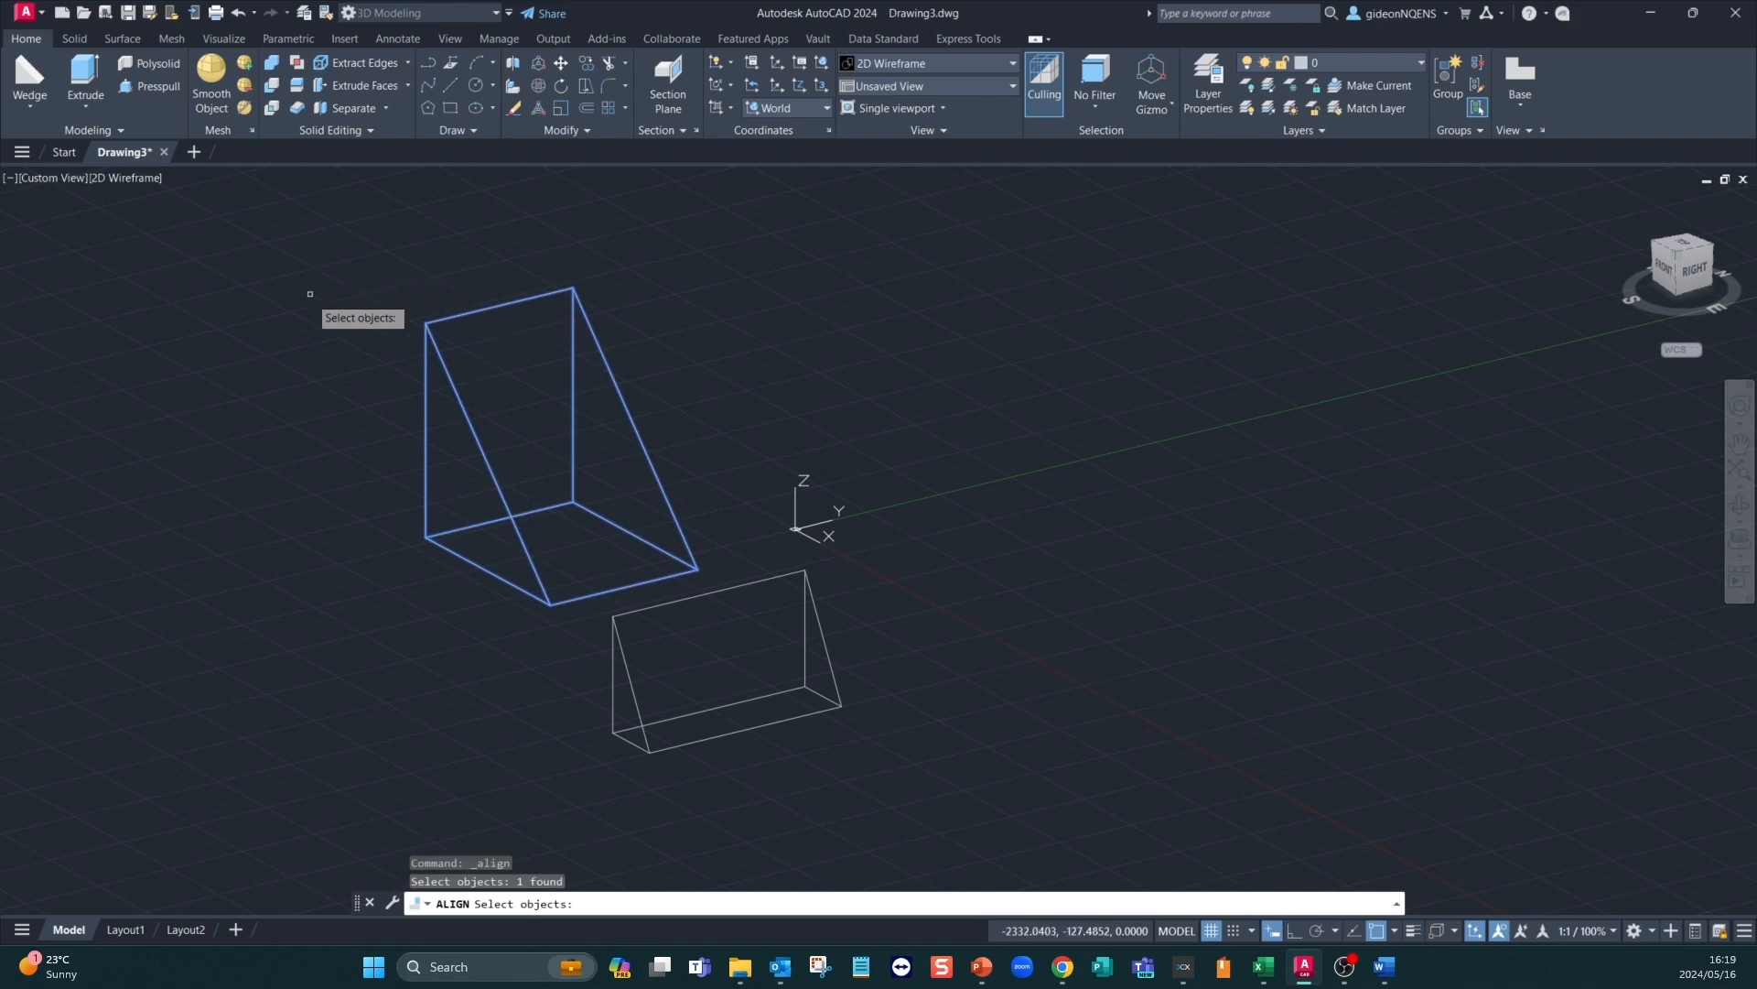
key("Return")
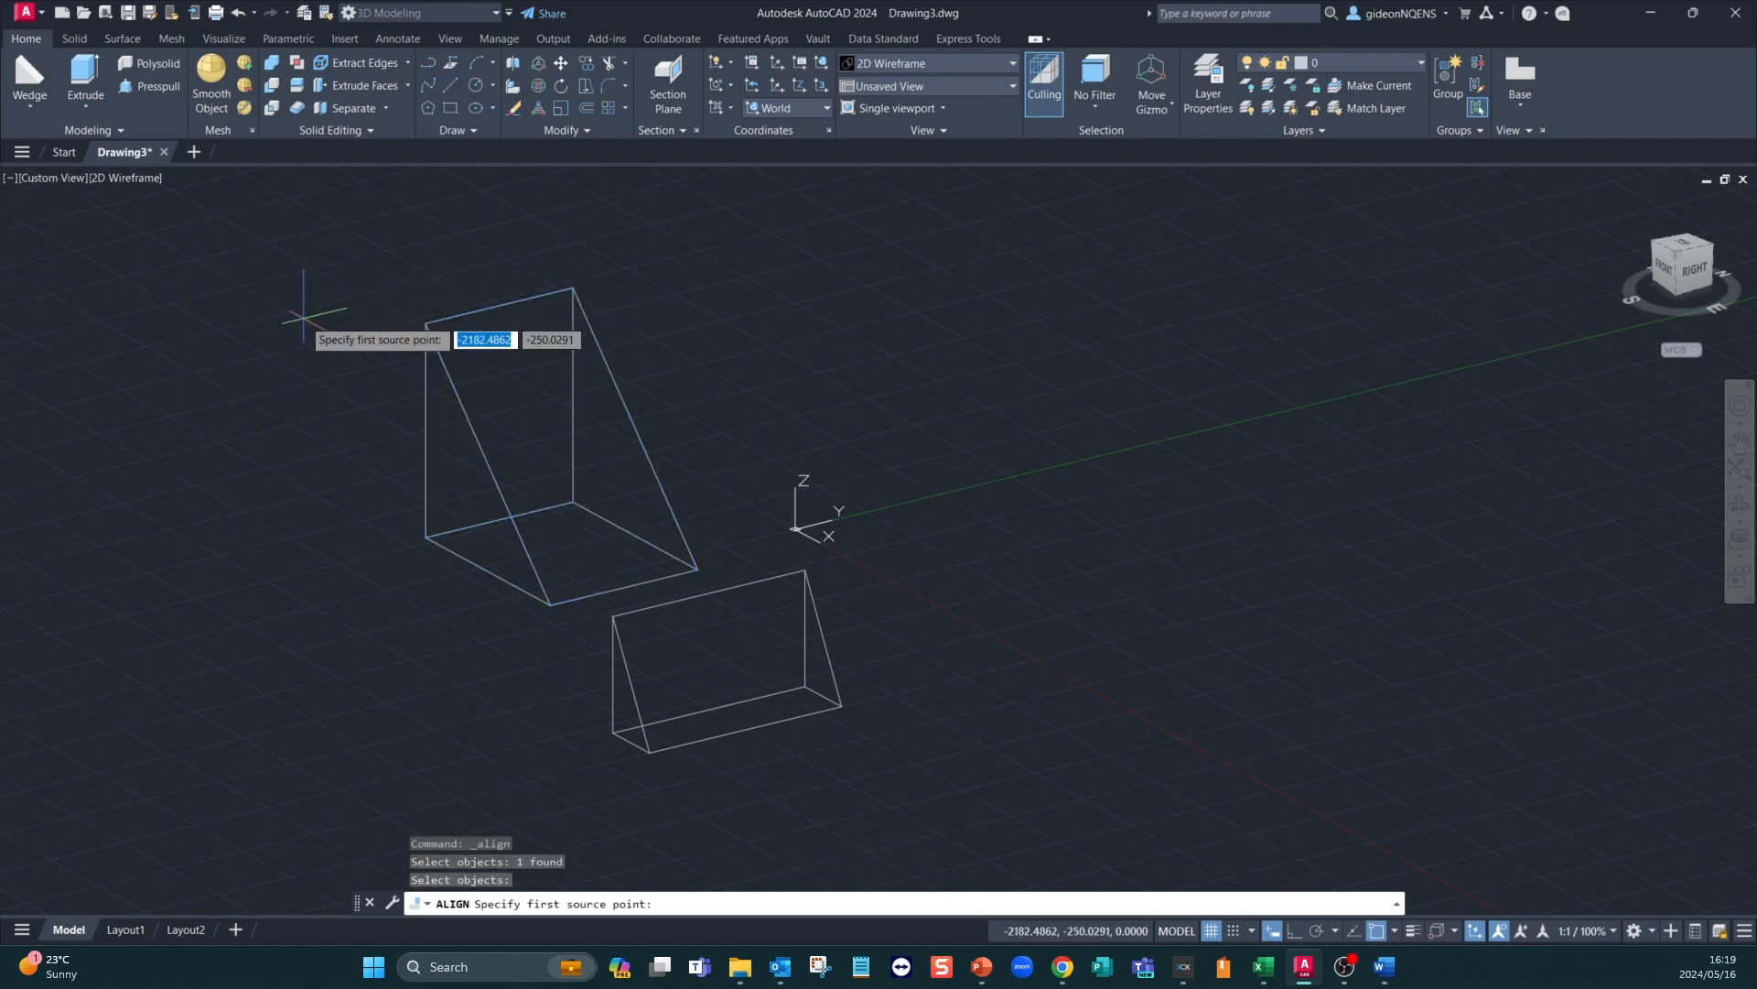
left_click(573, 502)
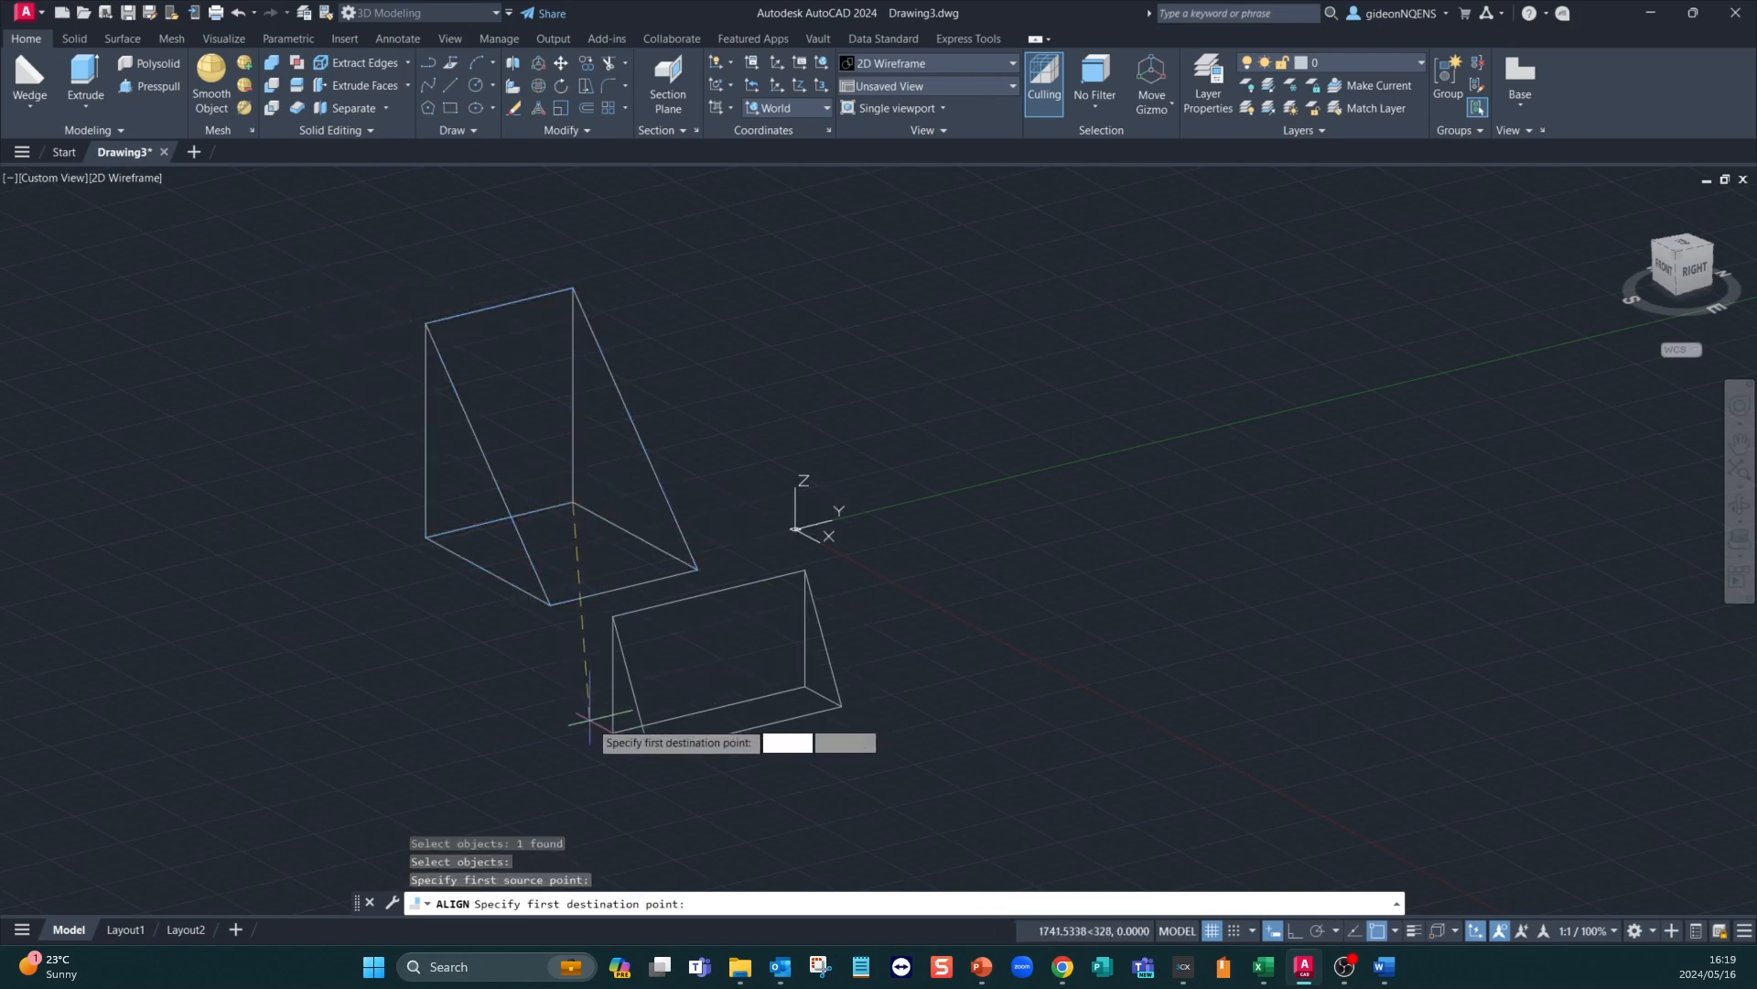
left_click(613, 732)
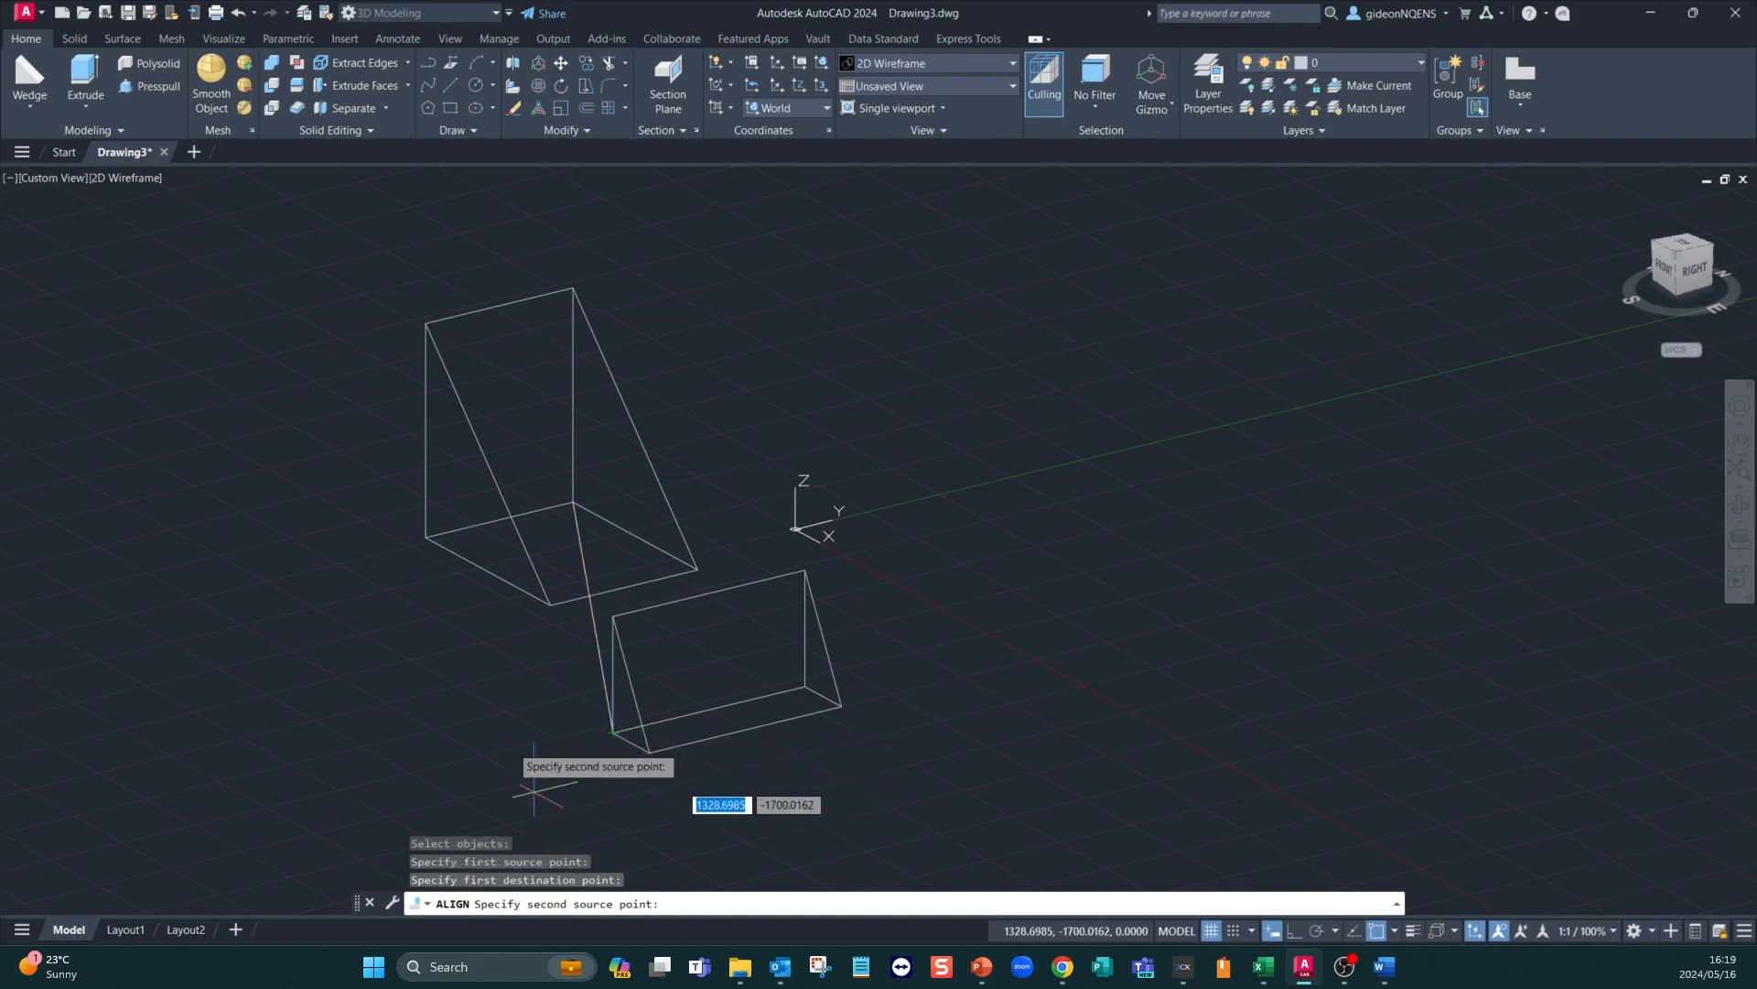
left_click(426, 538)
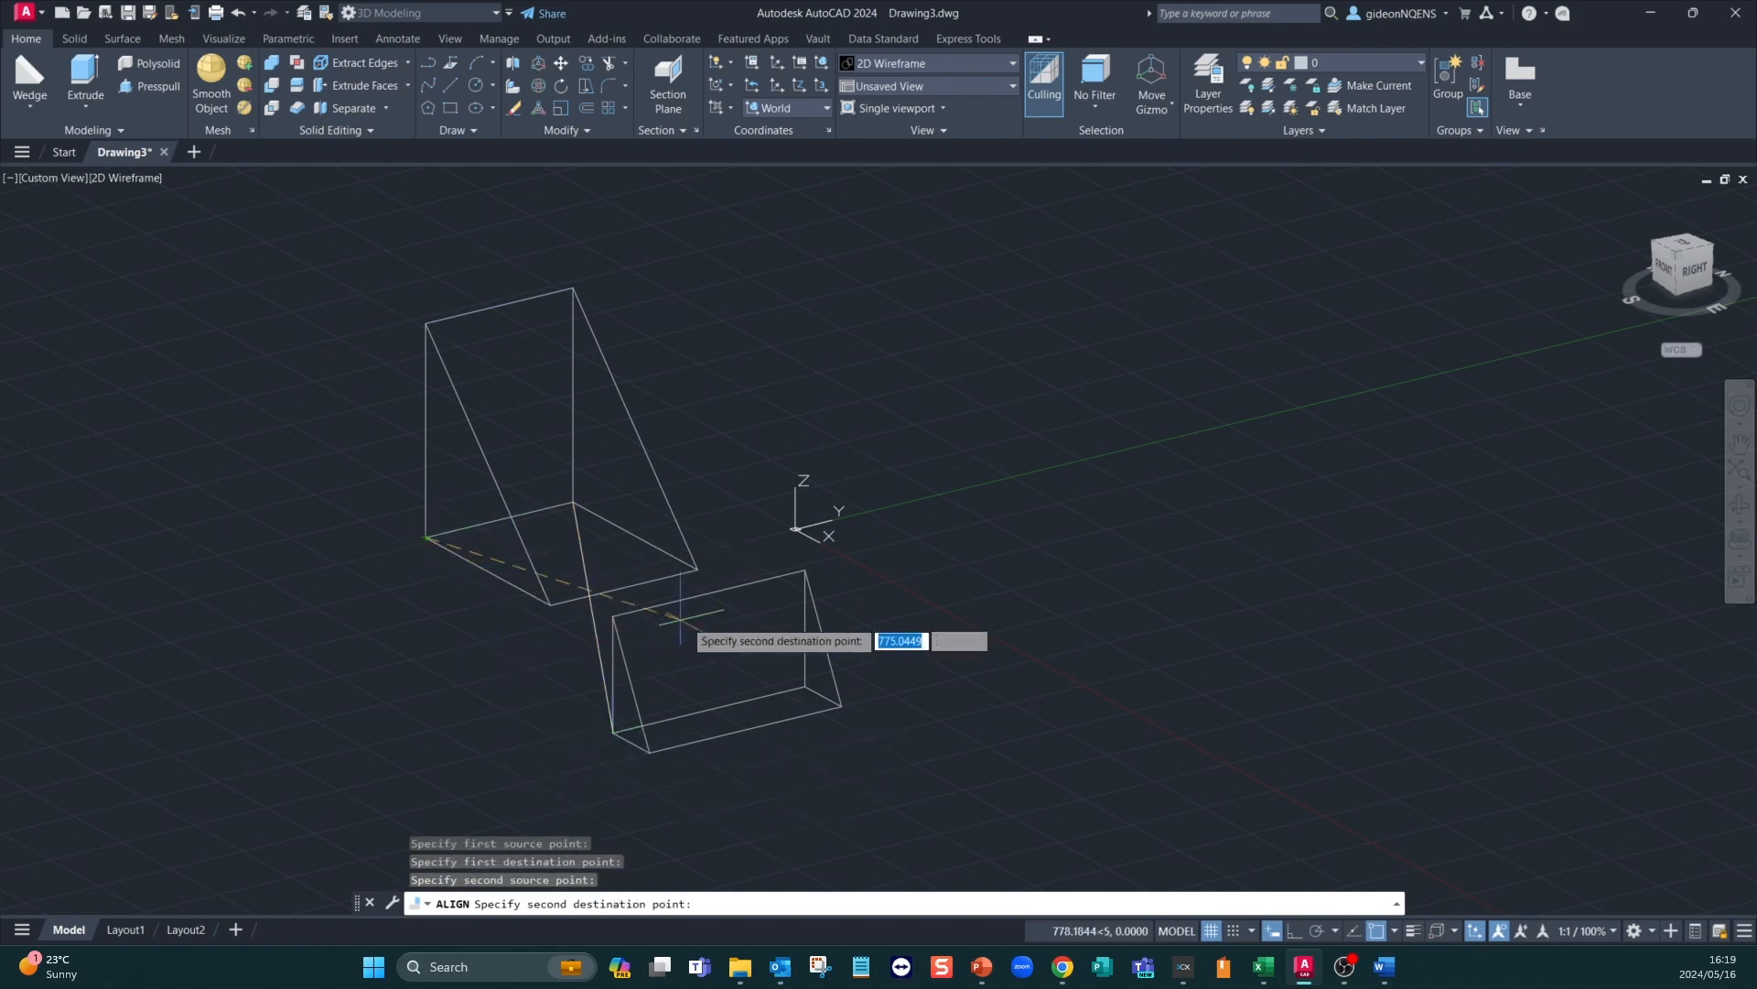
left_click(806, 687)
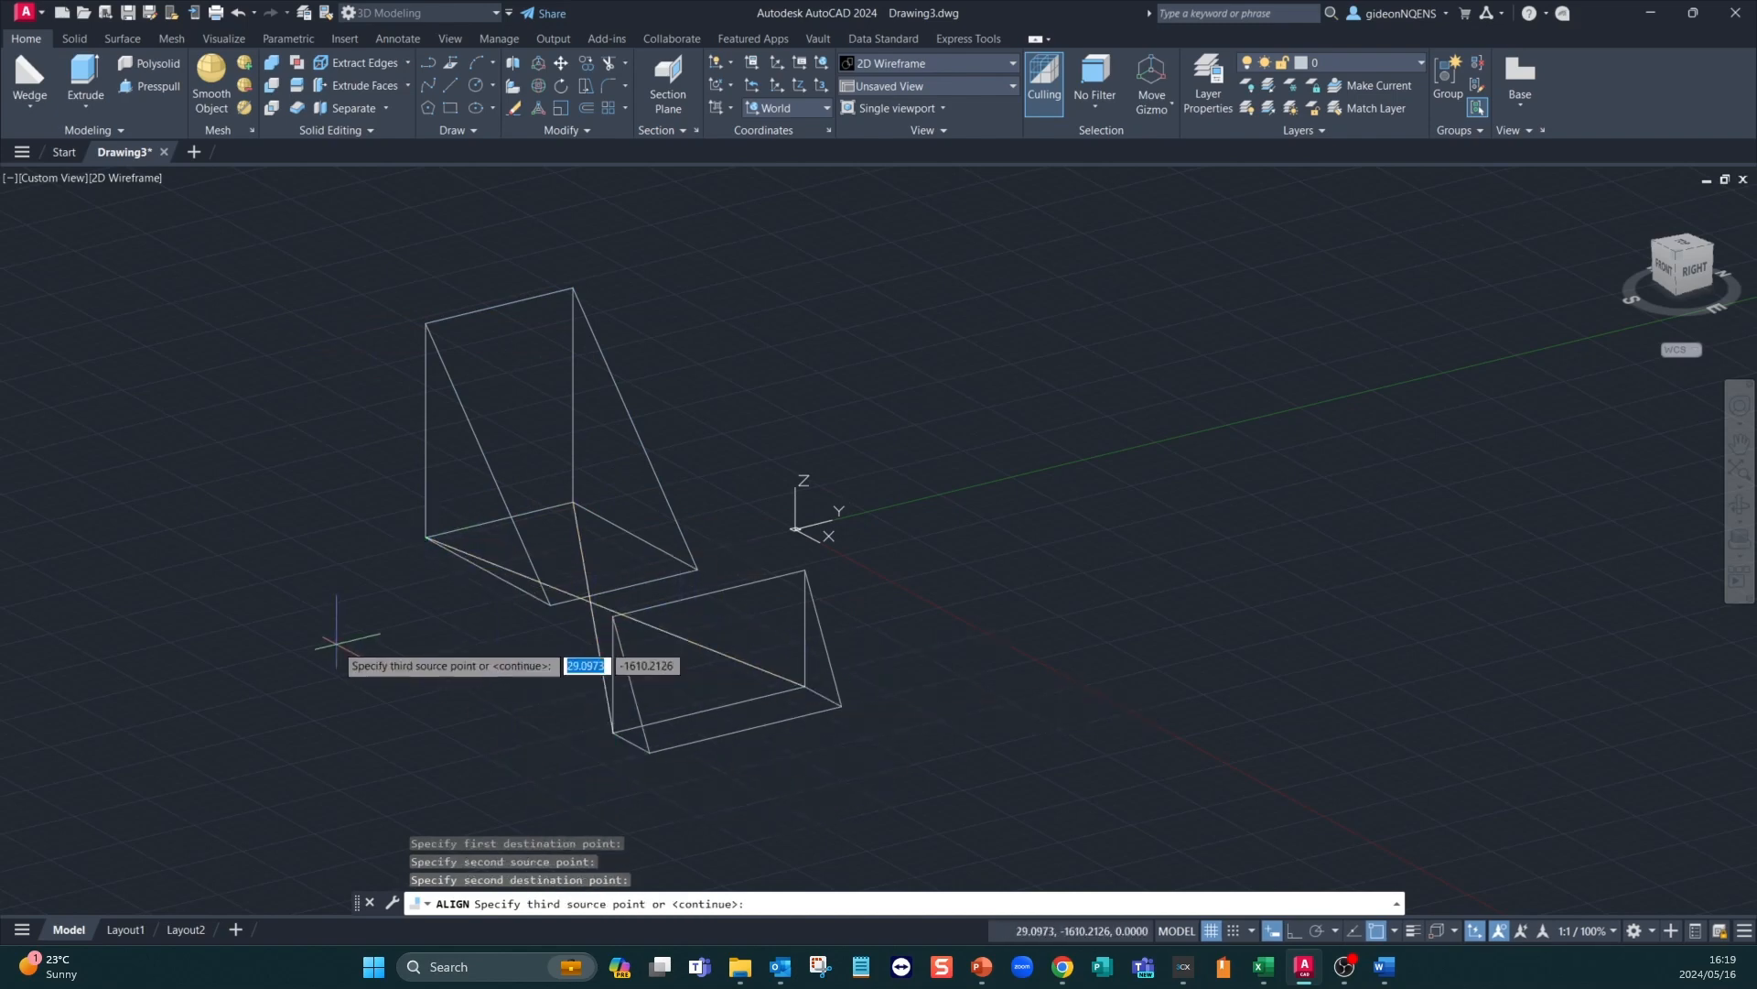
key("Return")
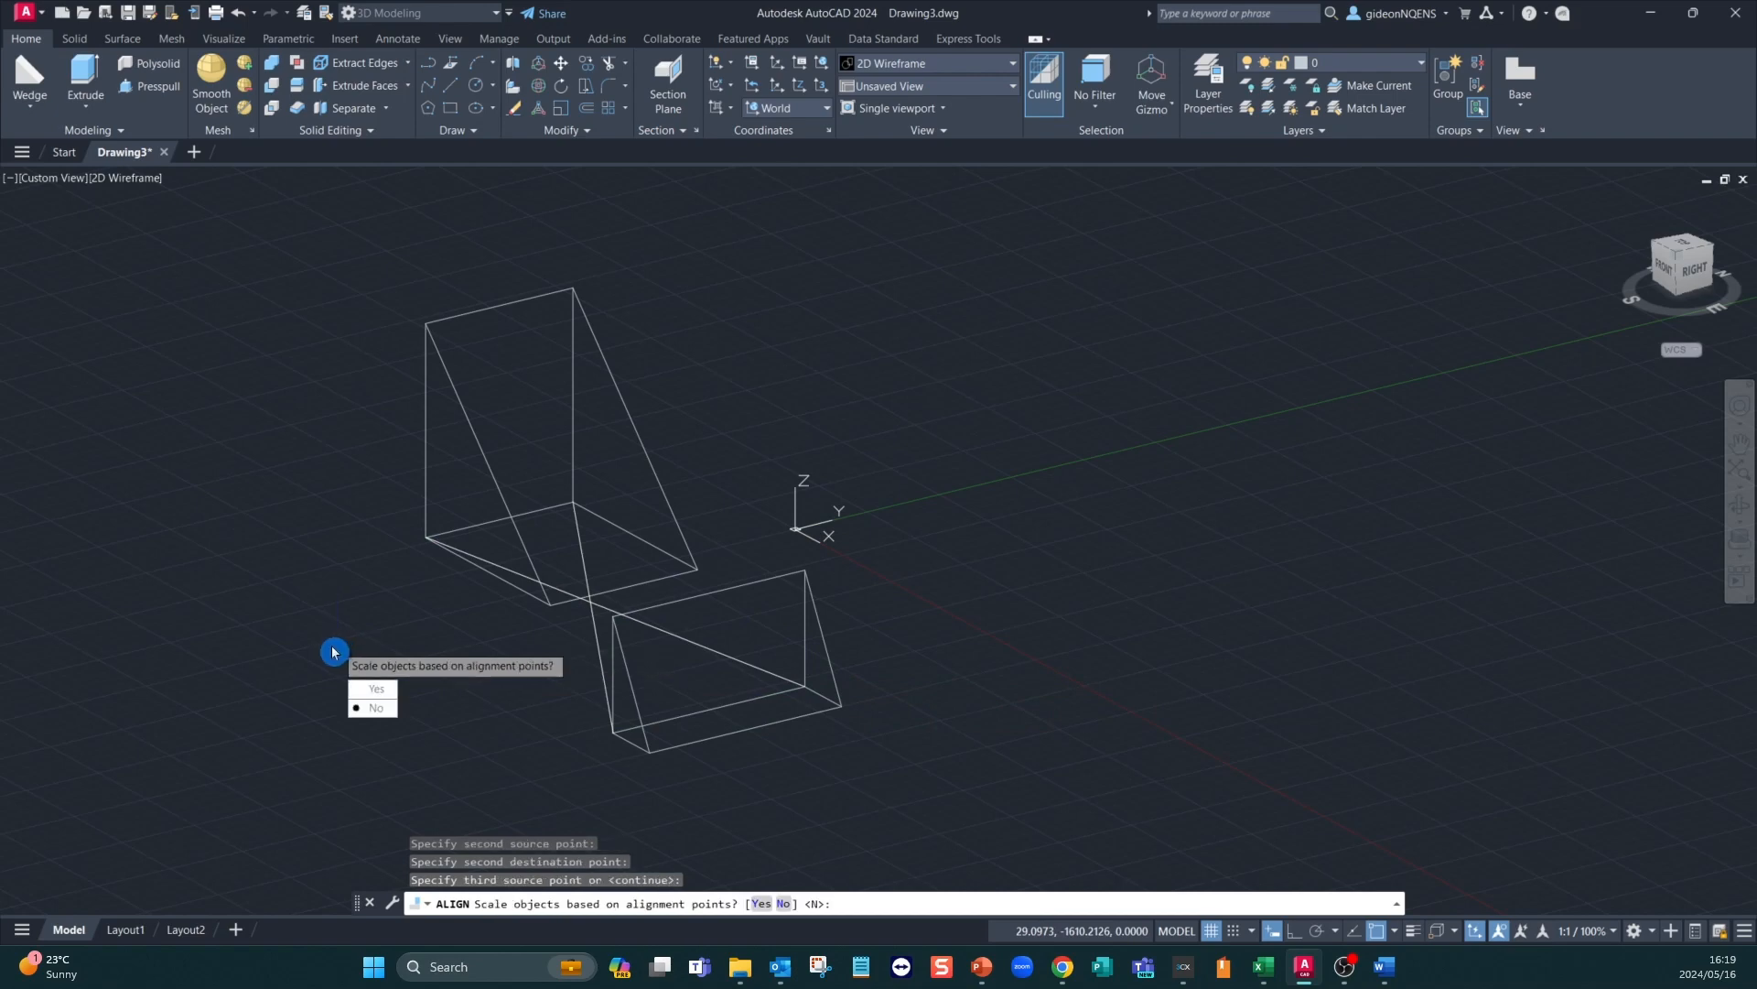
left_click(383, 696)
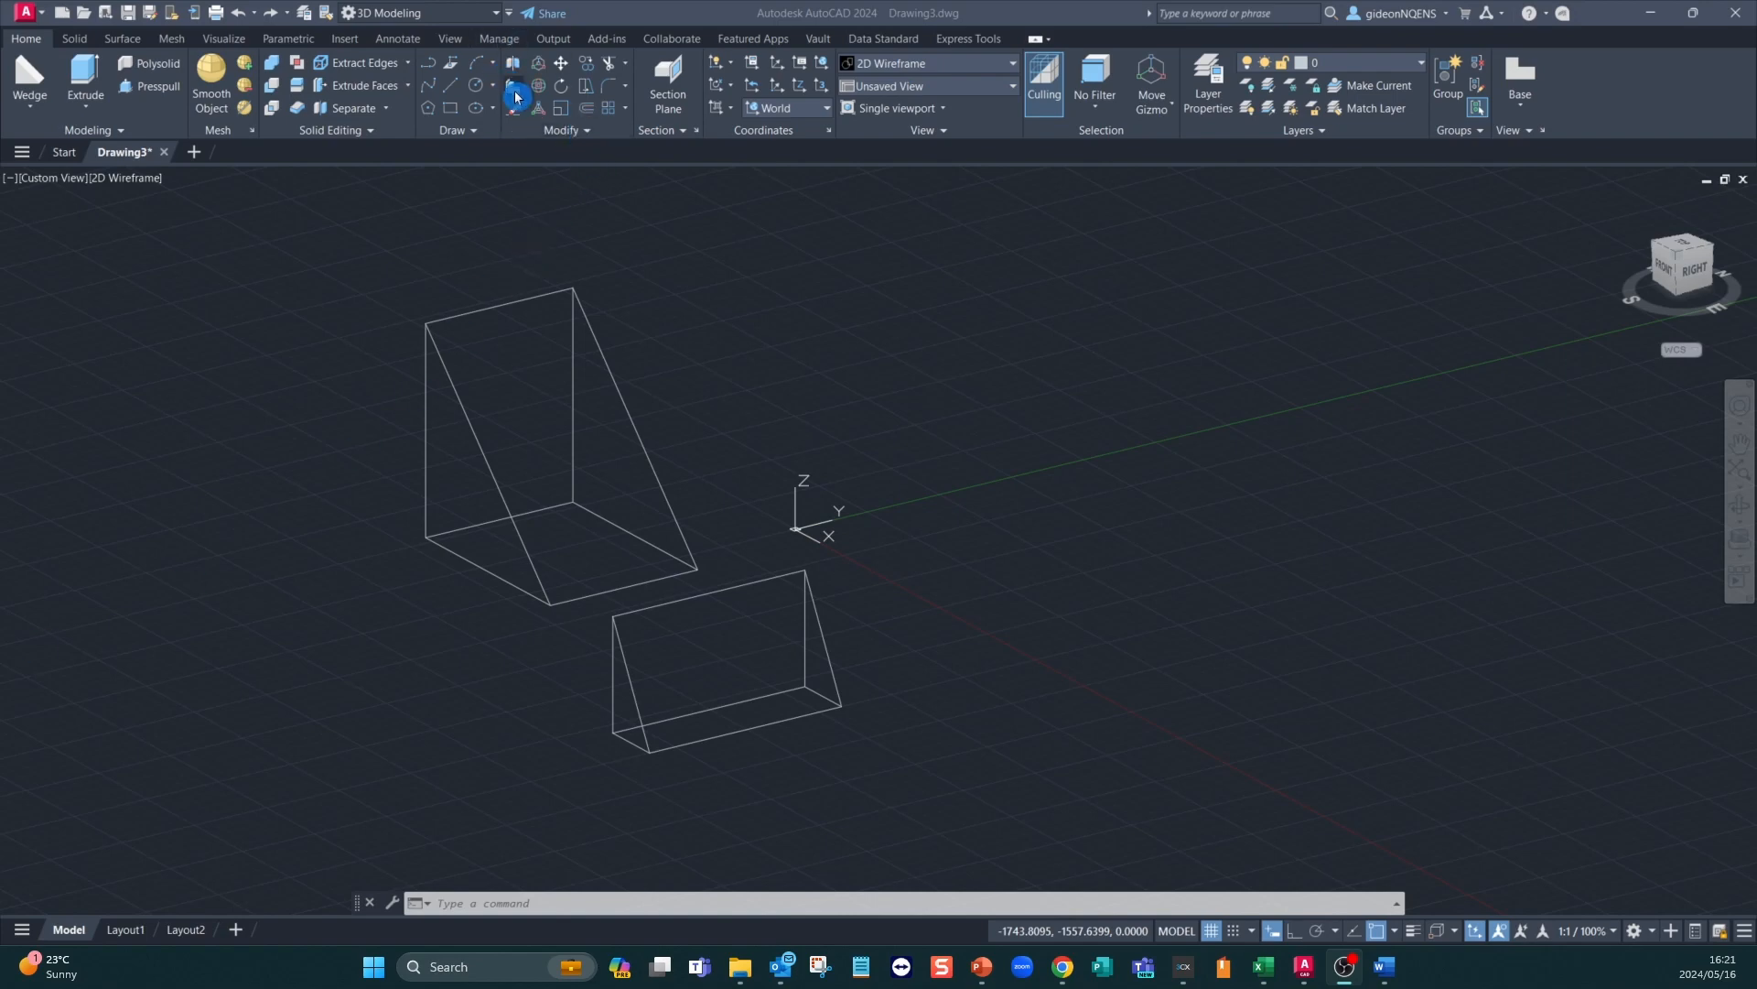
left_click(594, 195)
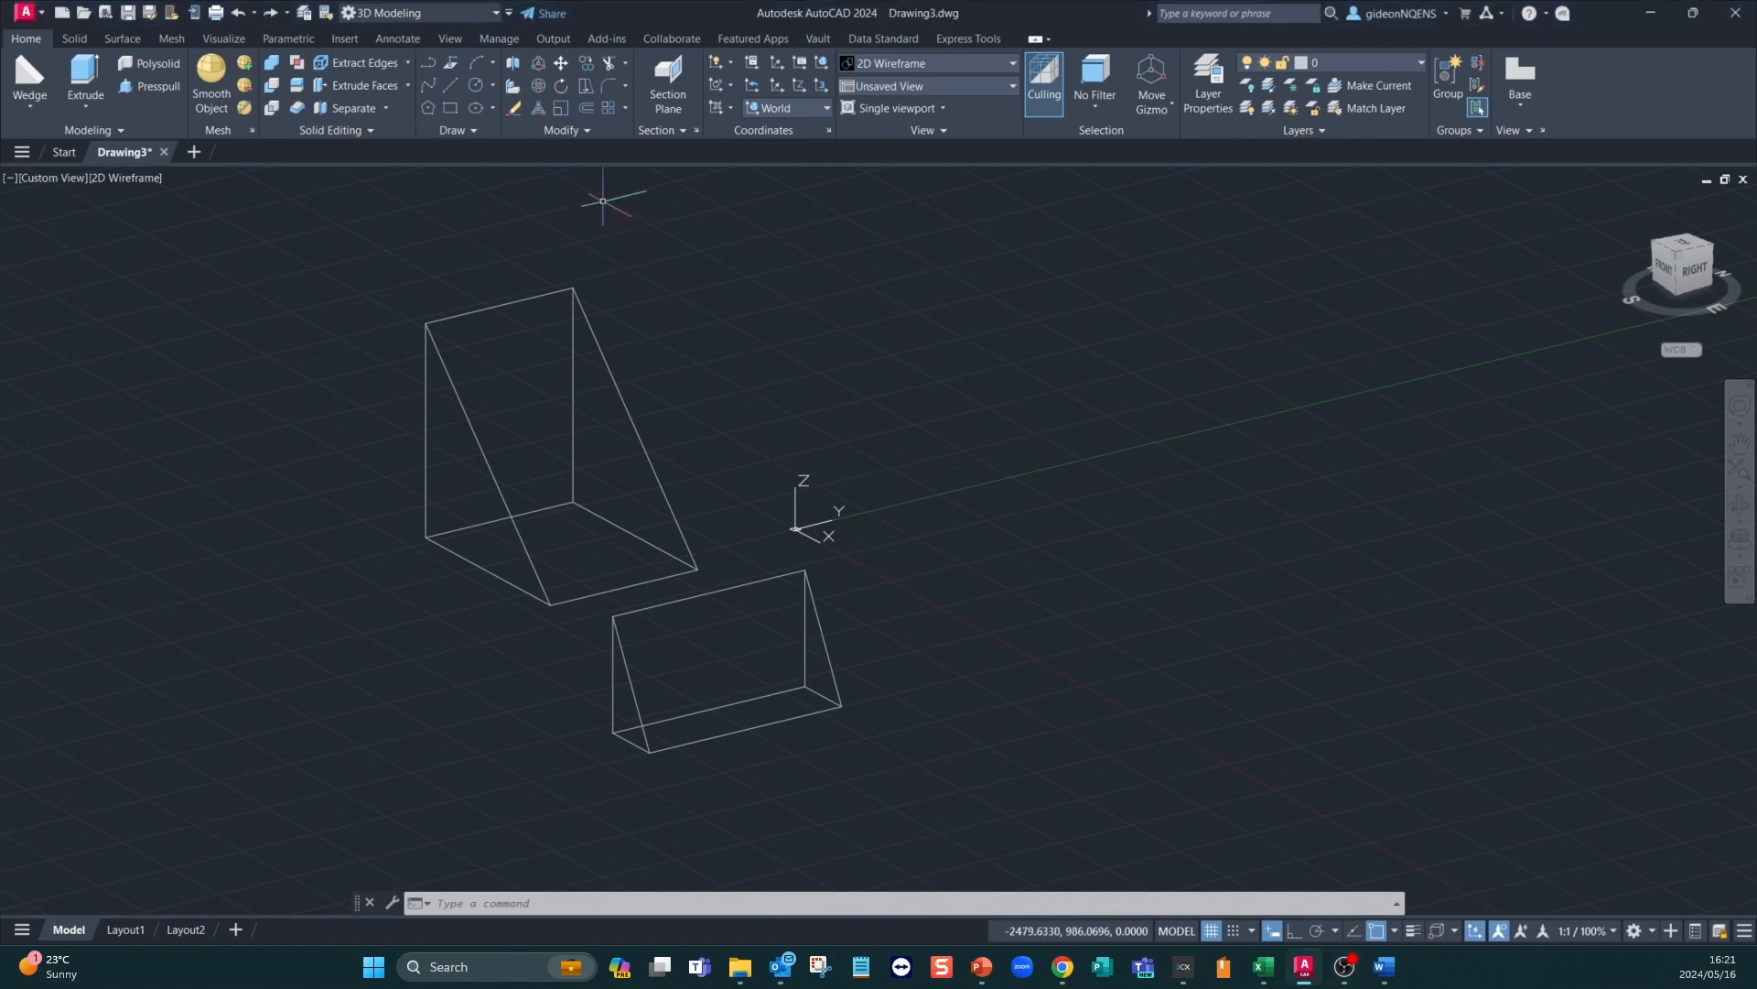
key("Escape")
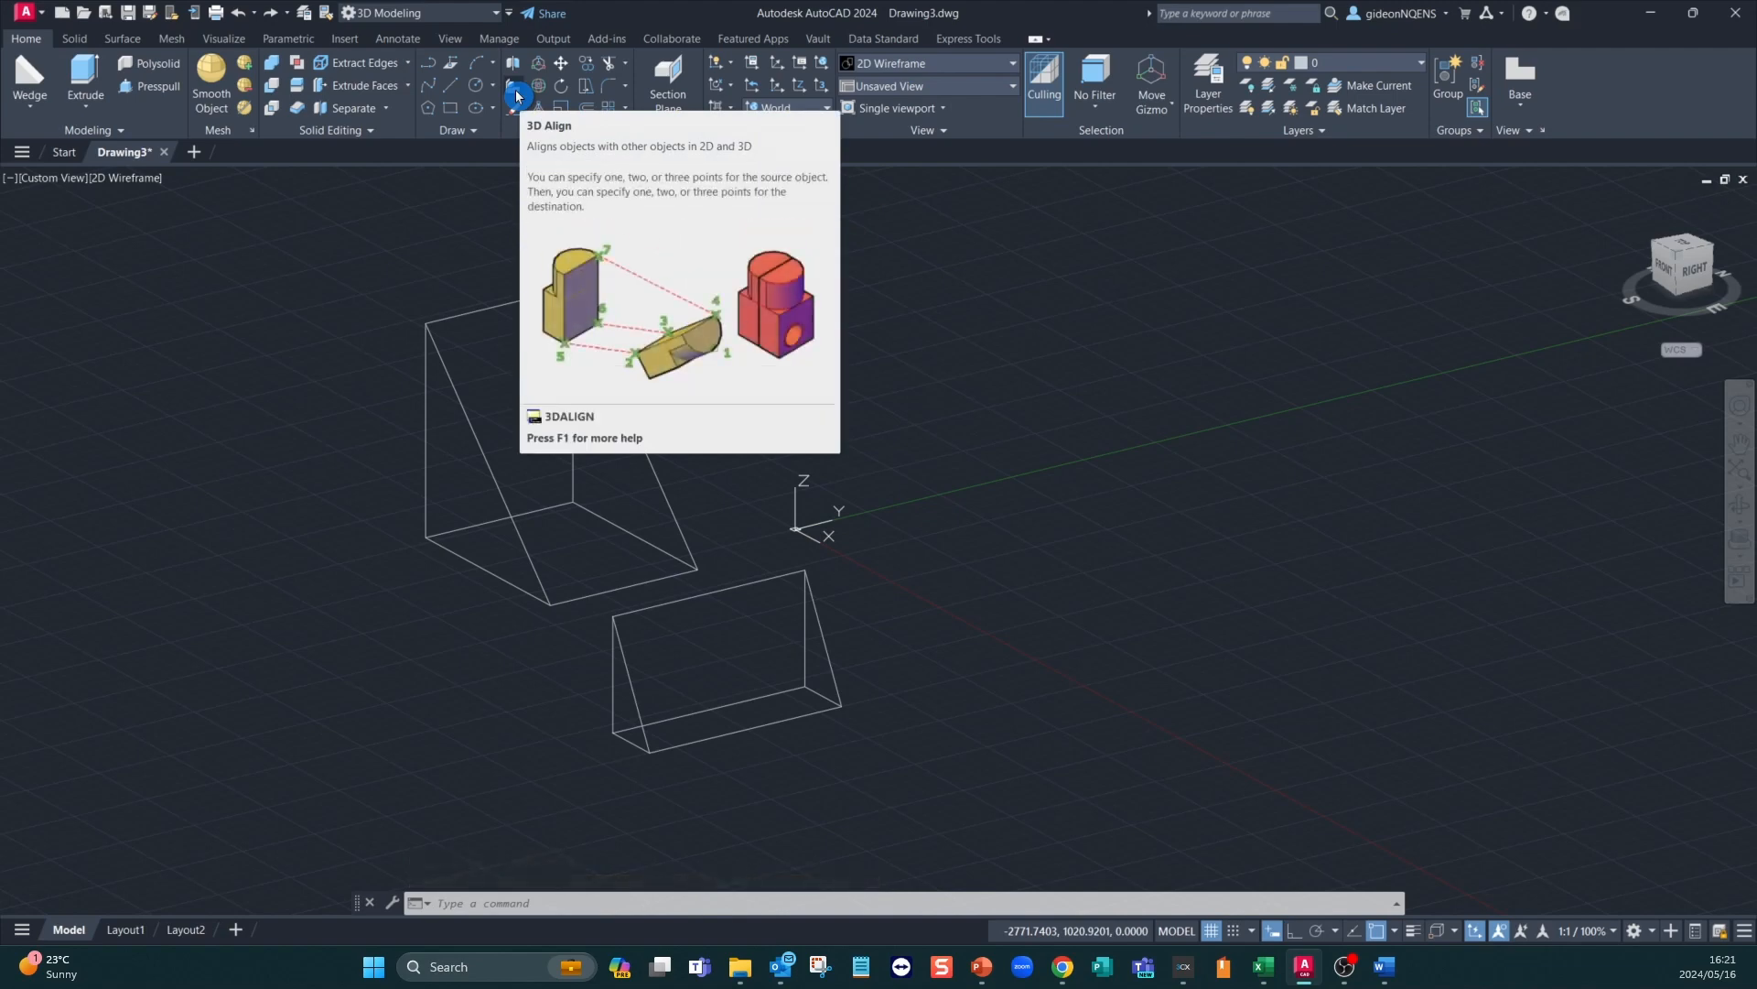
Use 3D Align to mate the small wedge's vertical back face to the tall wedge's, matching three corners with the bottom edge reversed
left_click(518, 95)
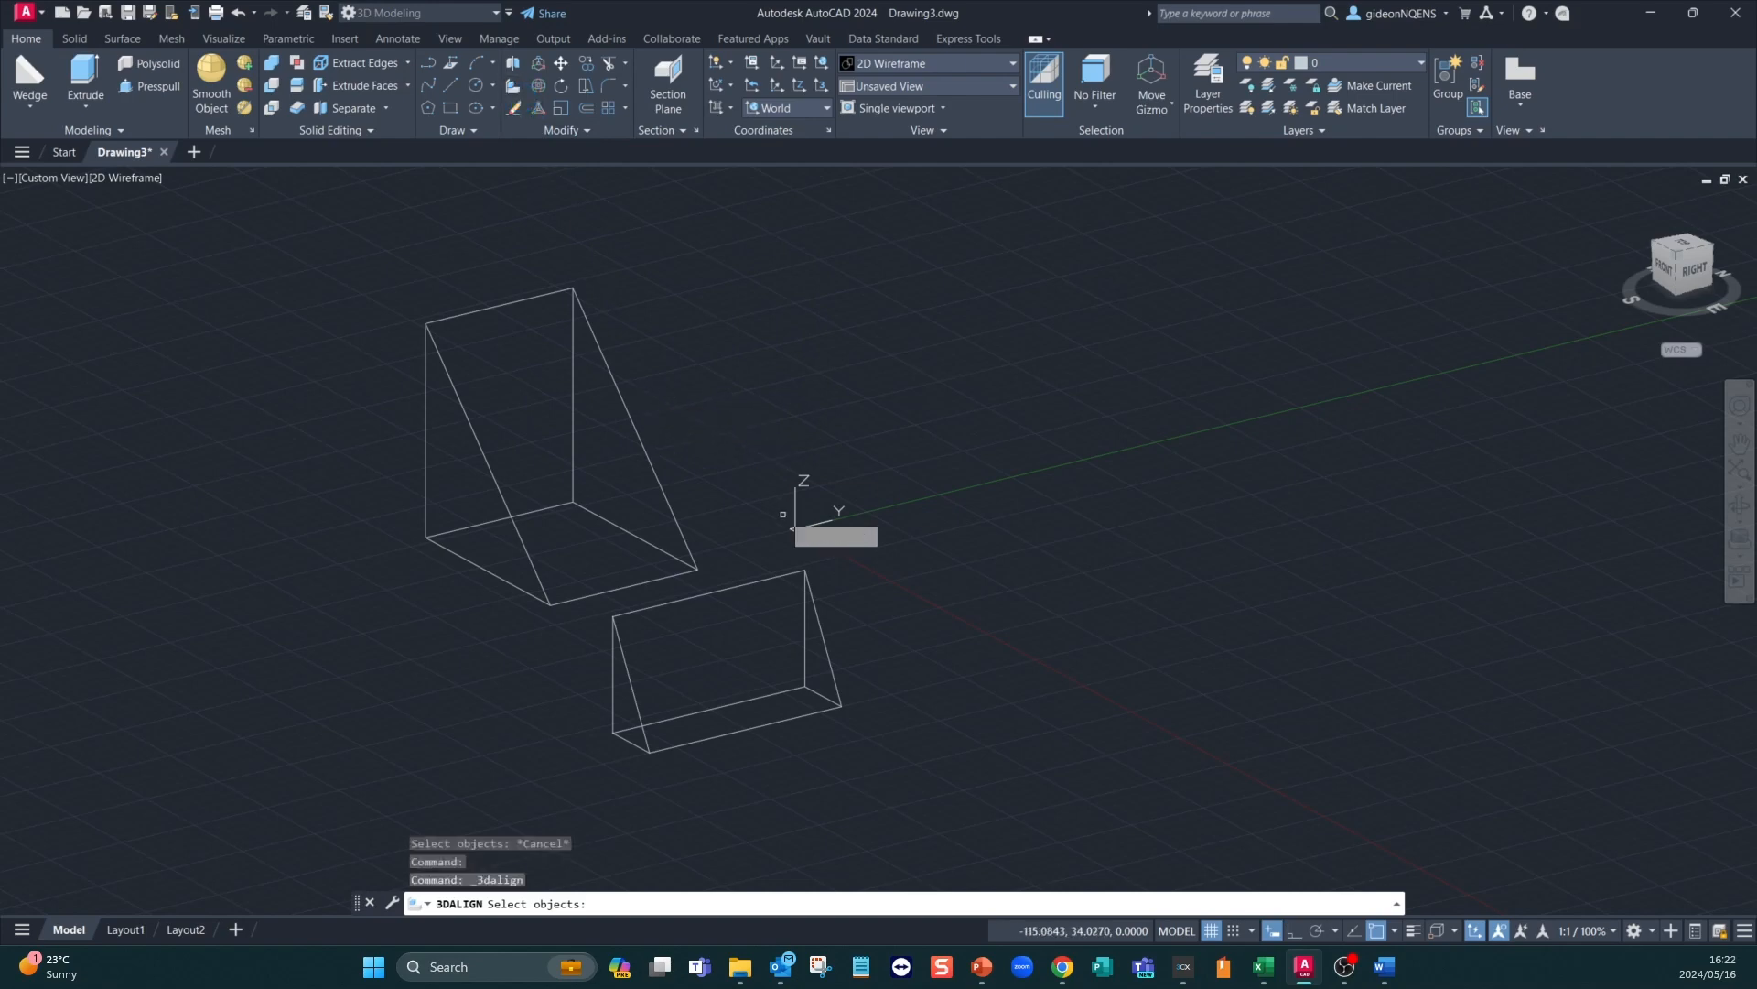
left_click(816, 613)
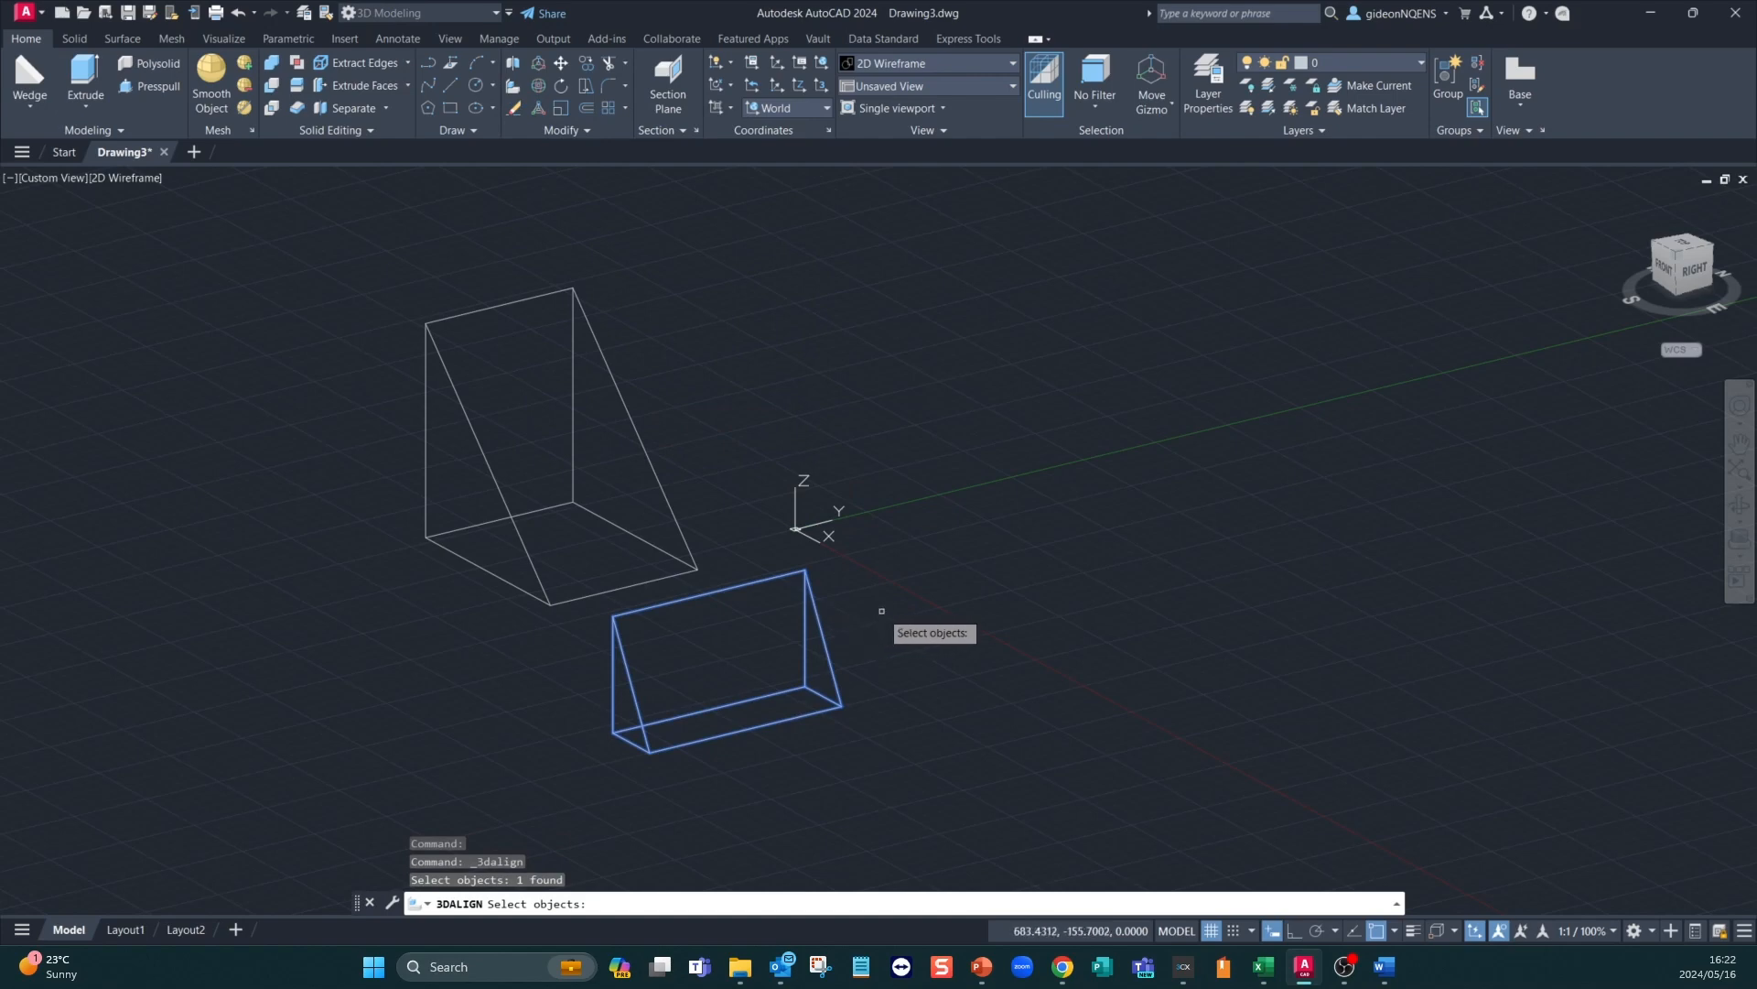
key("Return")
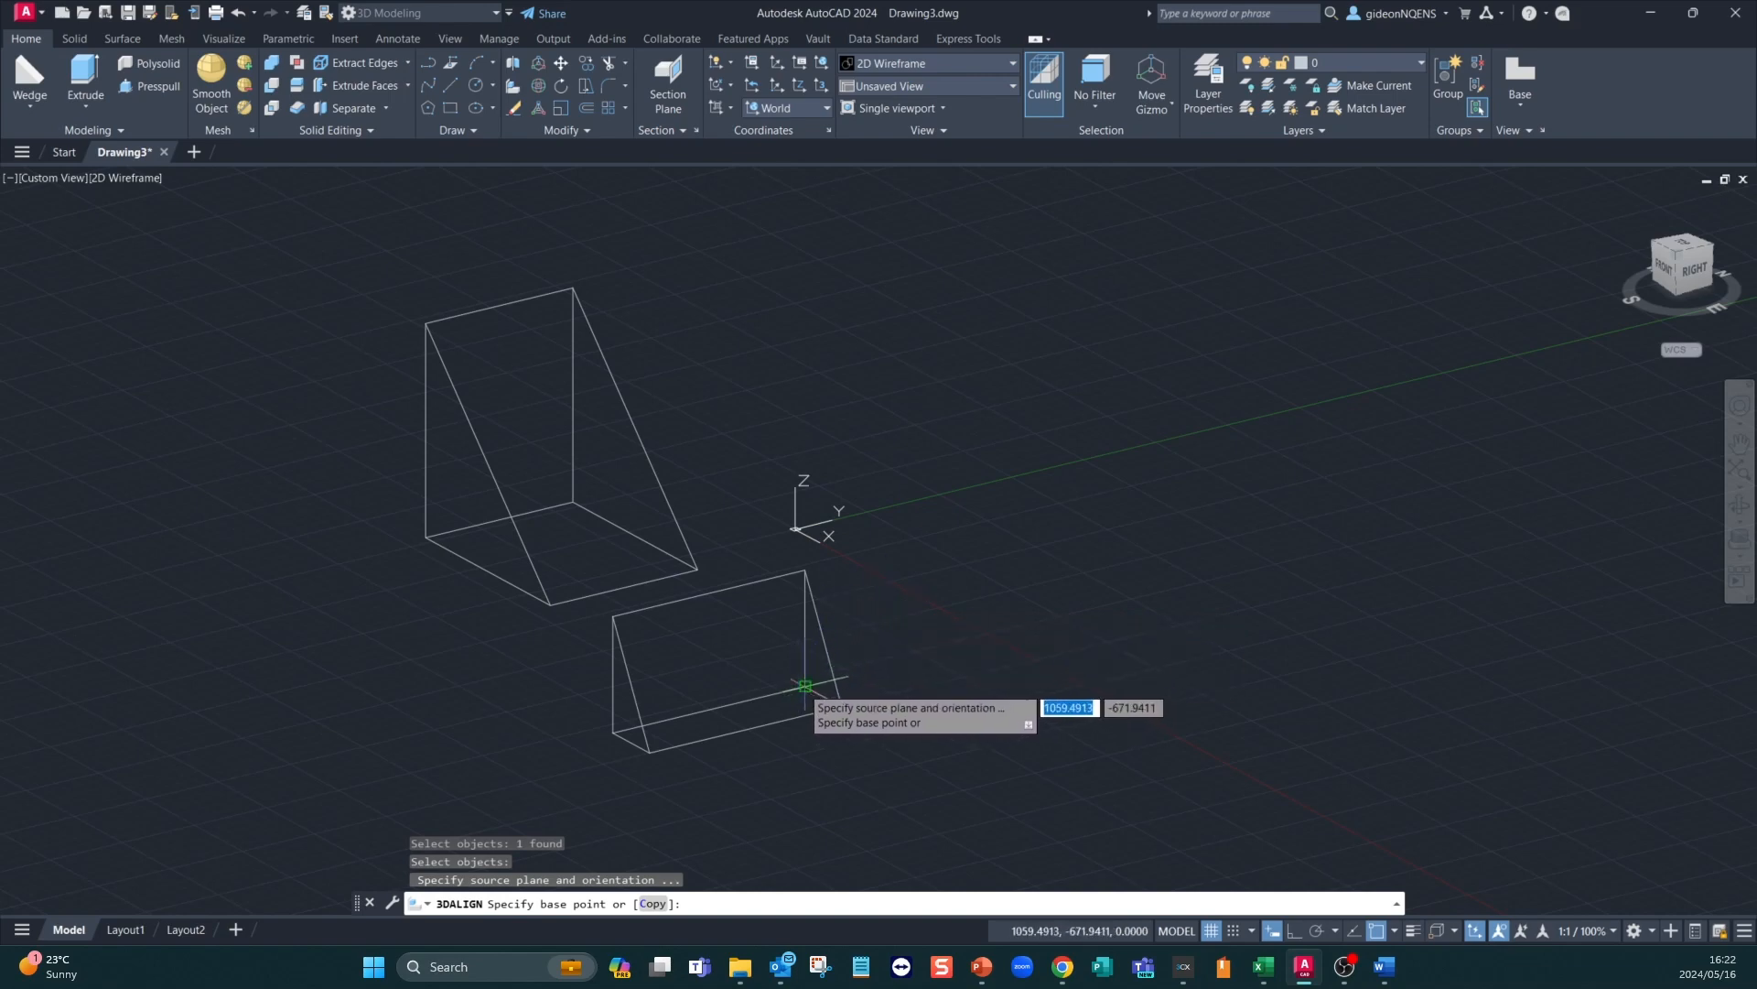
left_click(805, 685)
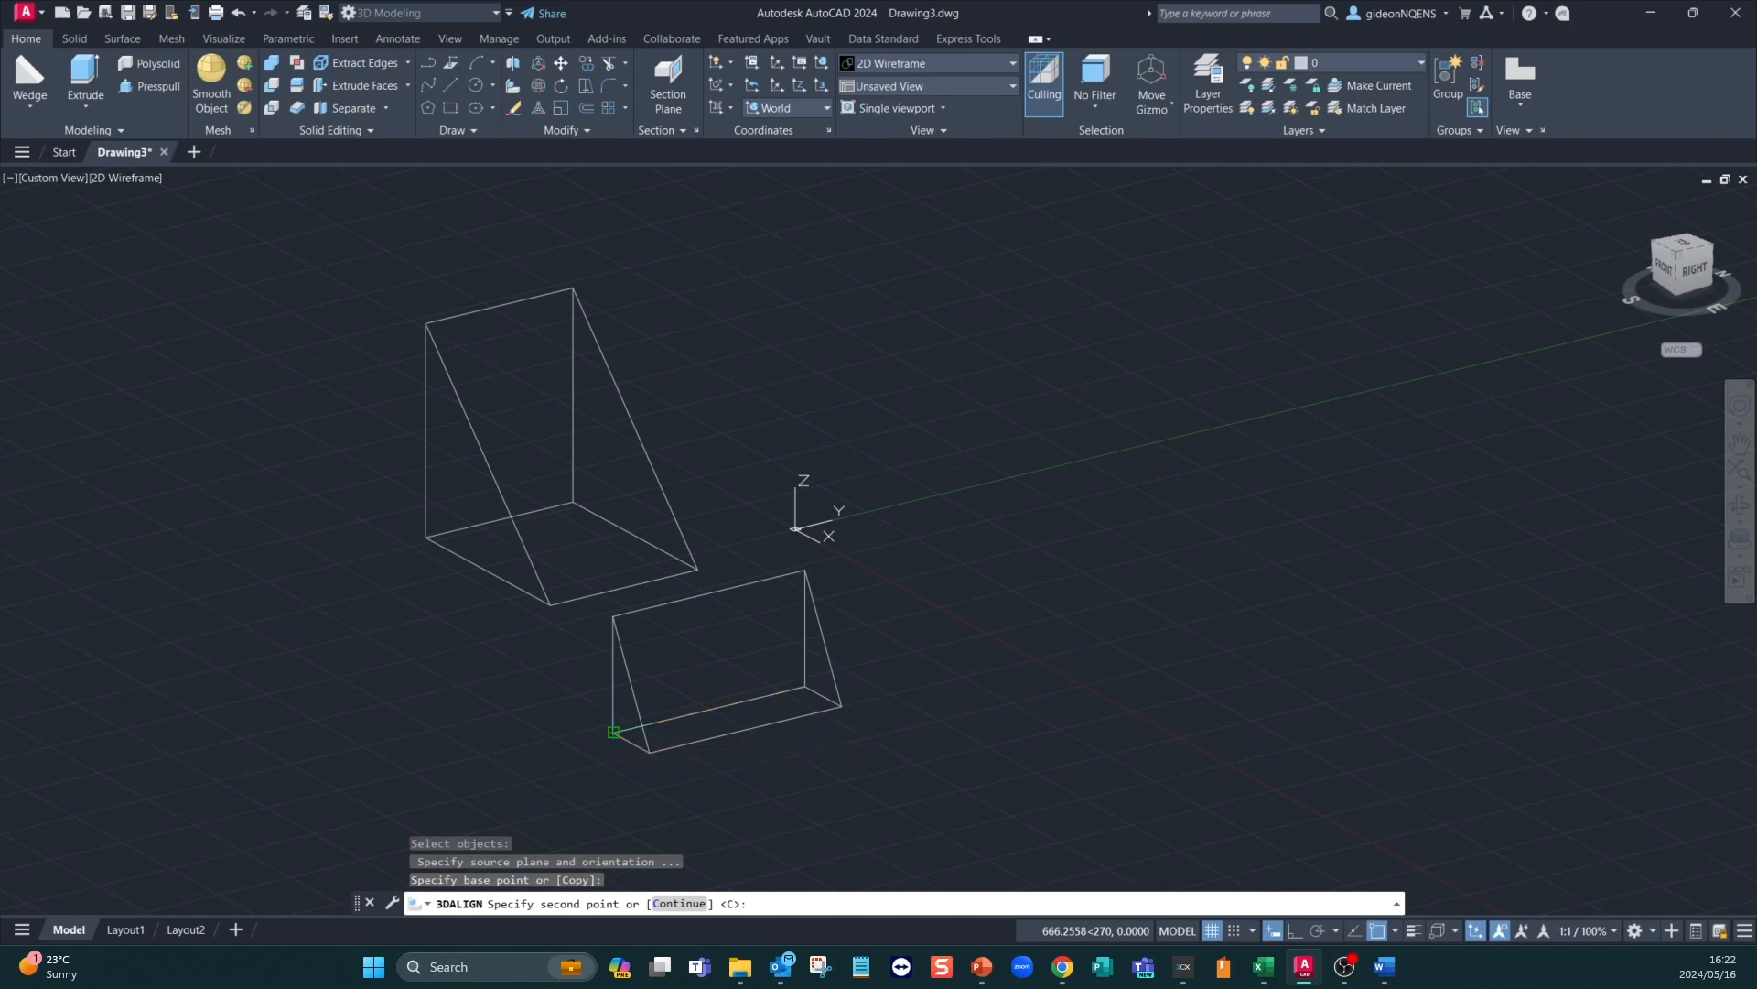
left_click(613, 732)
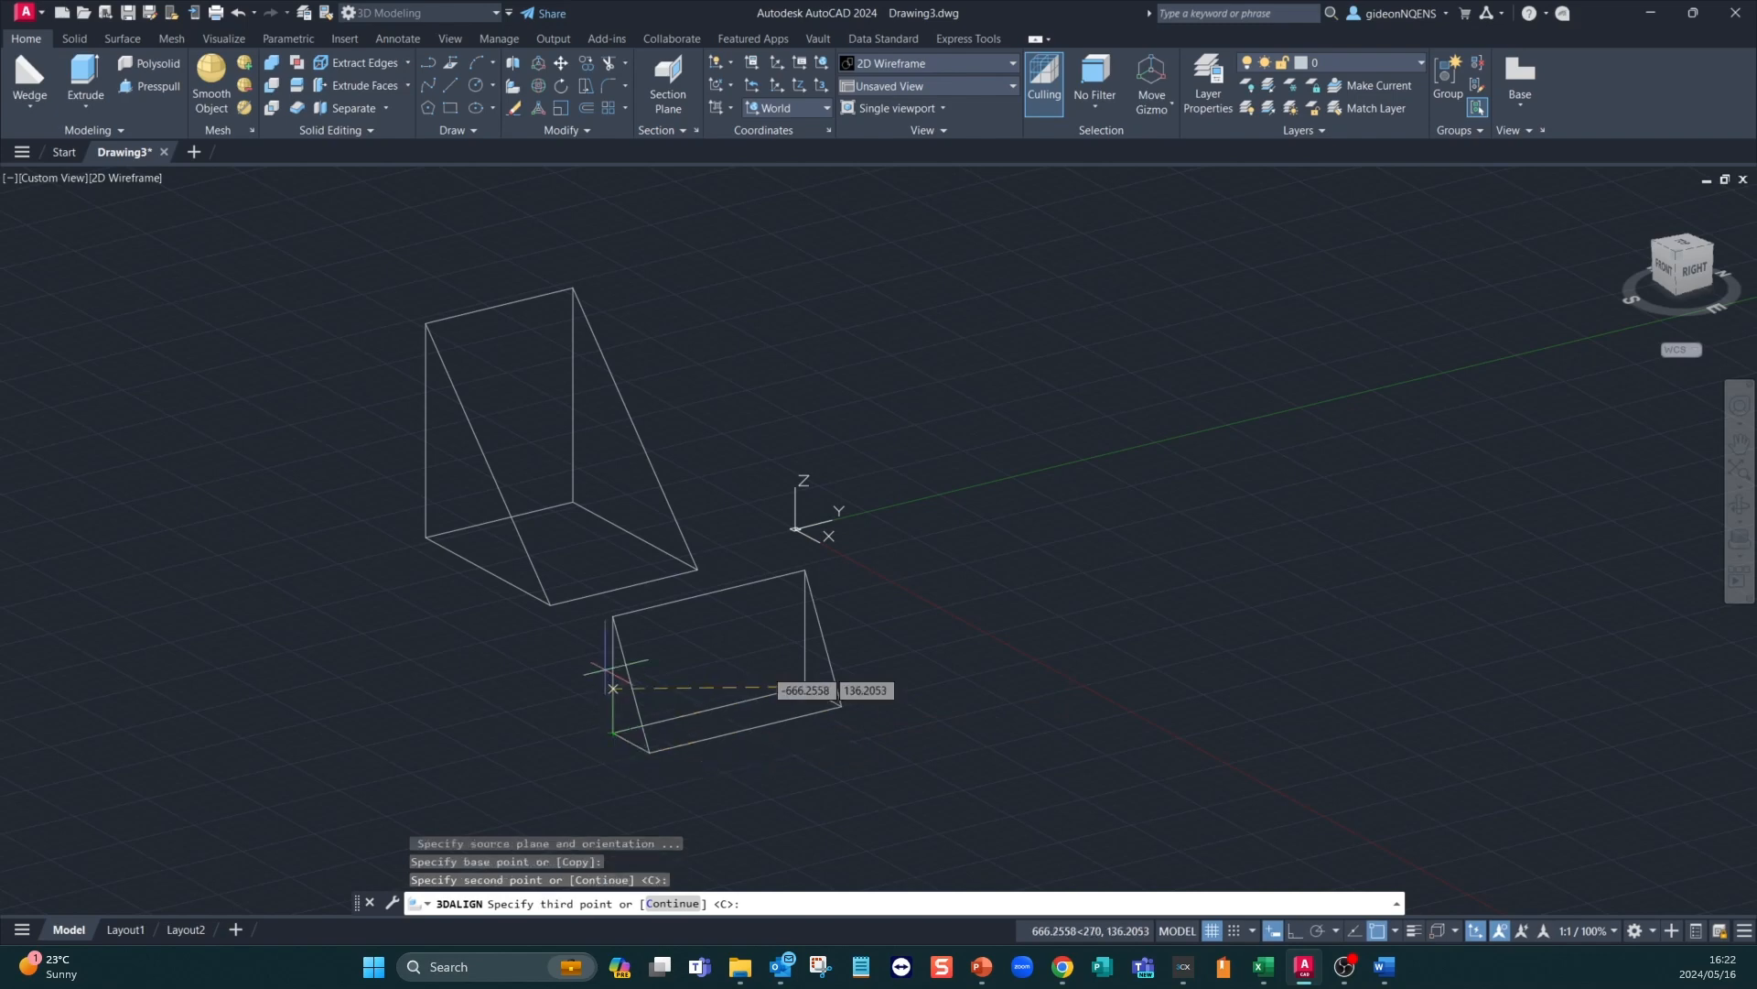
left_click(614, 615)
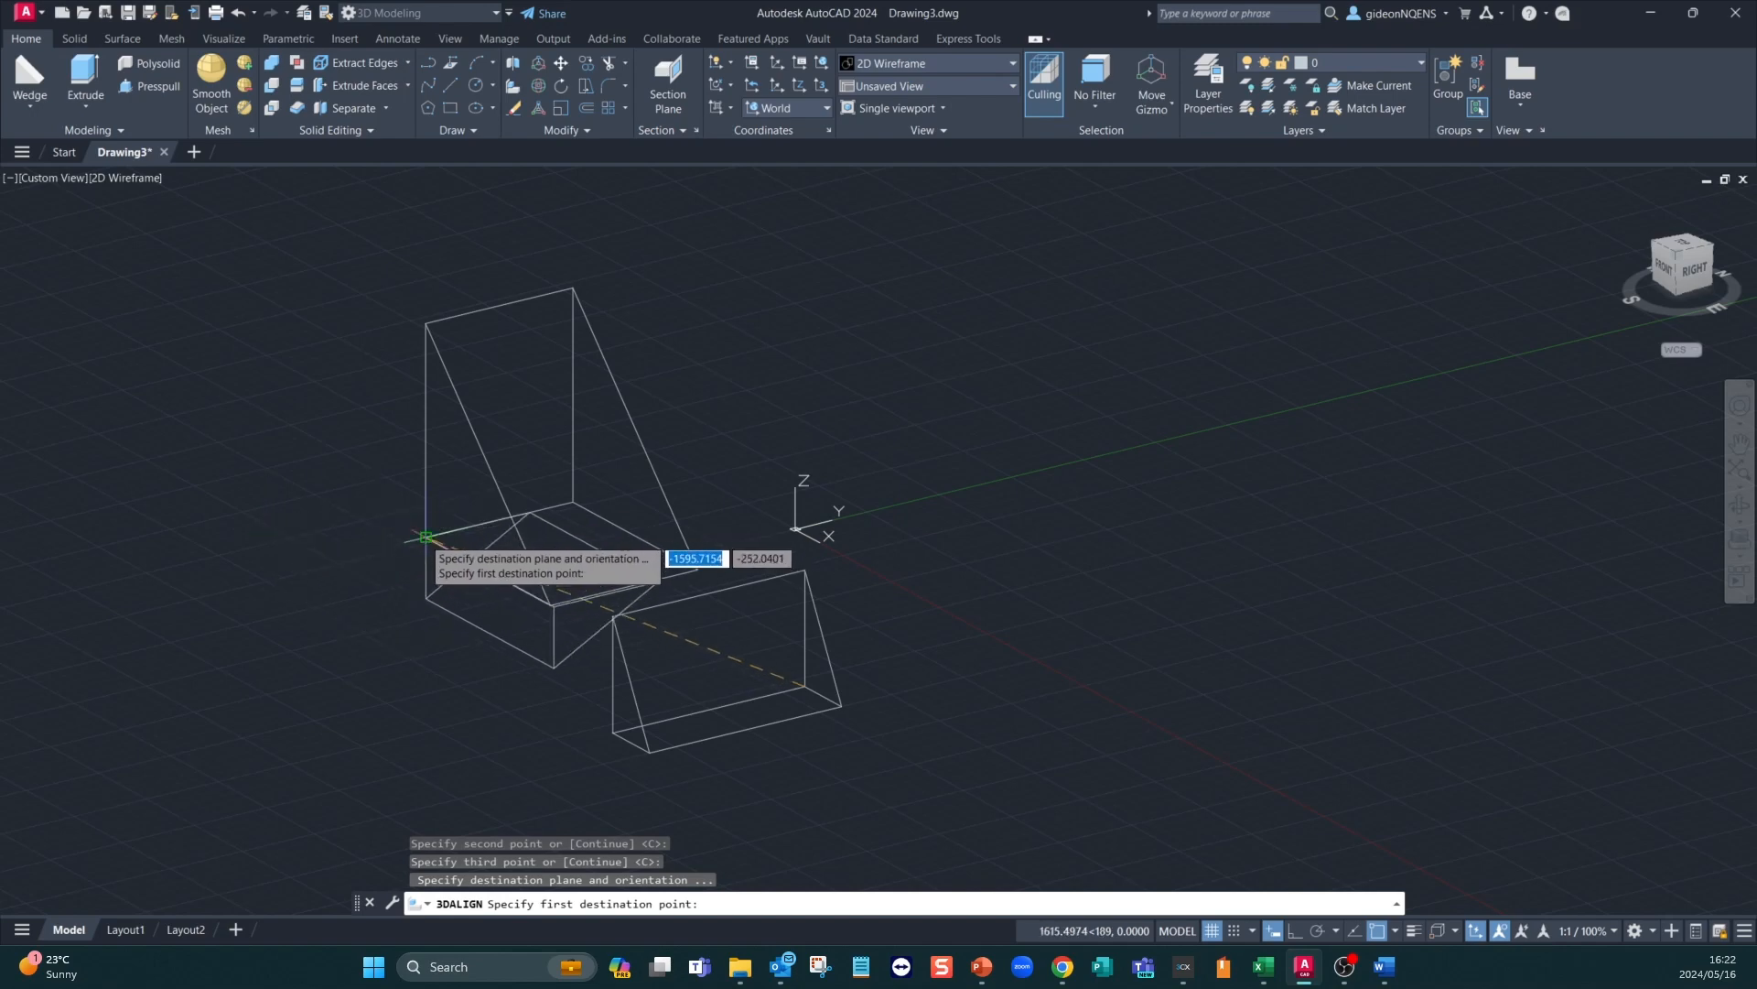
left_click(425, 537)
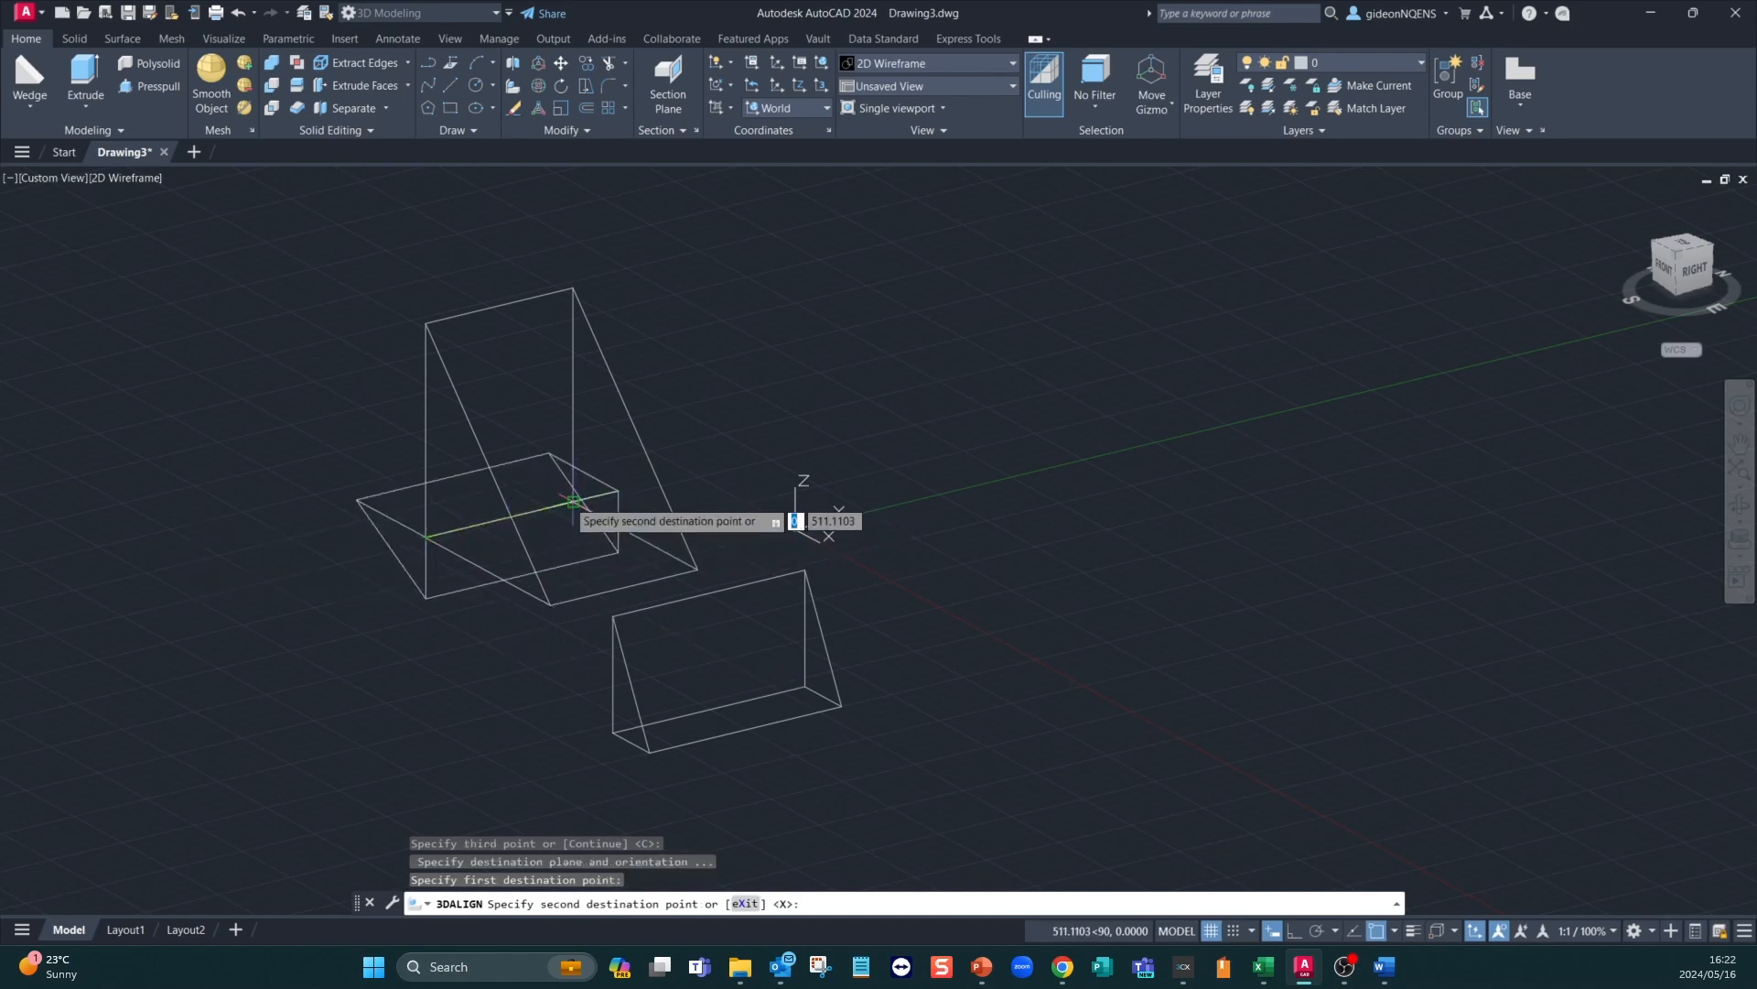
left_click(799, 513)
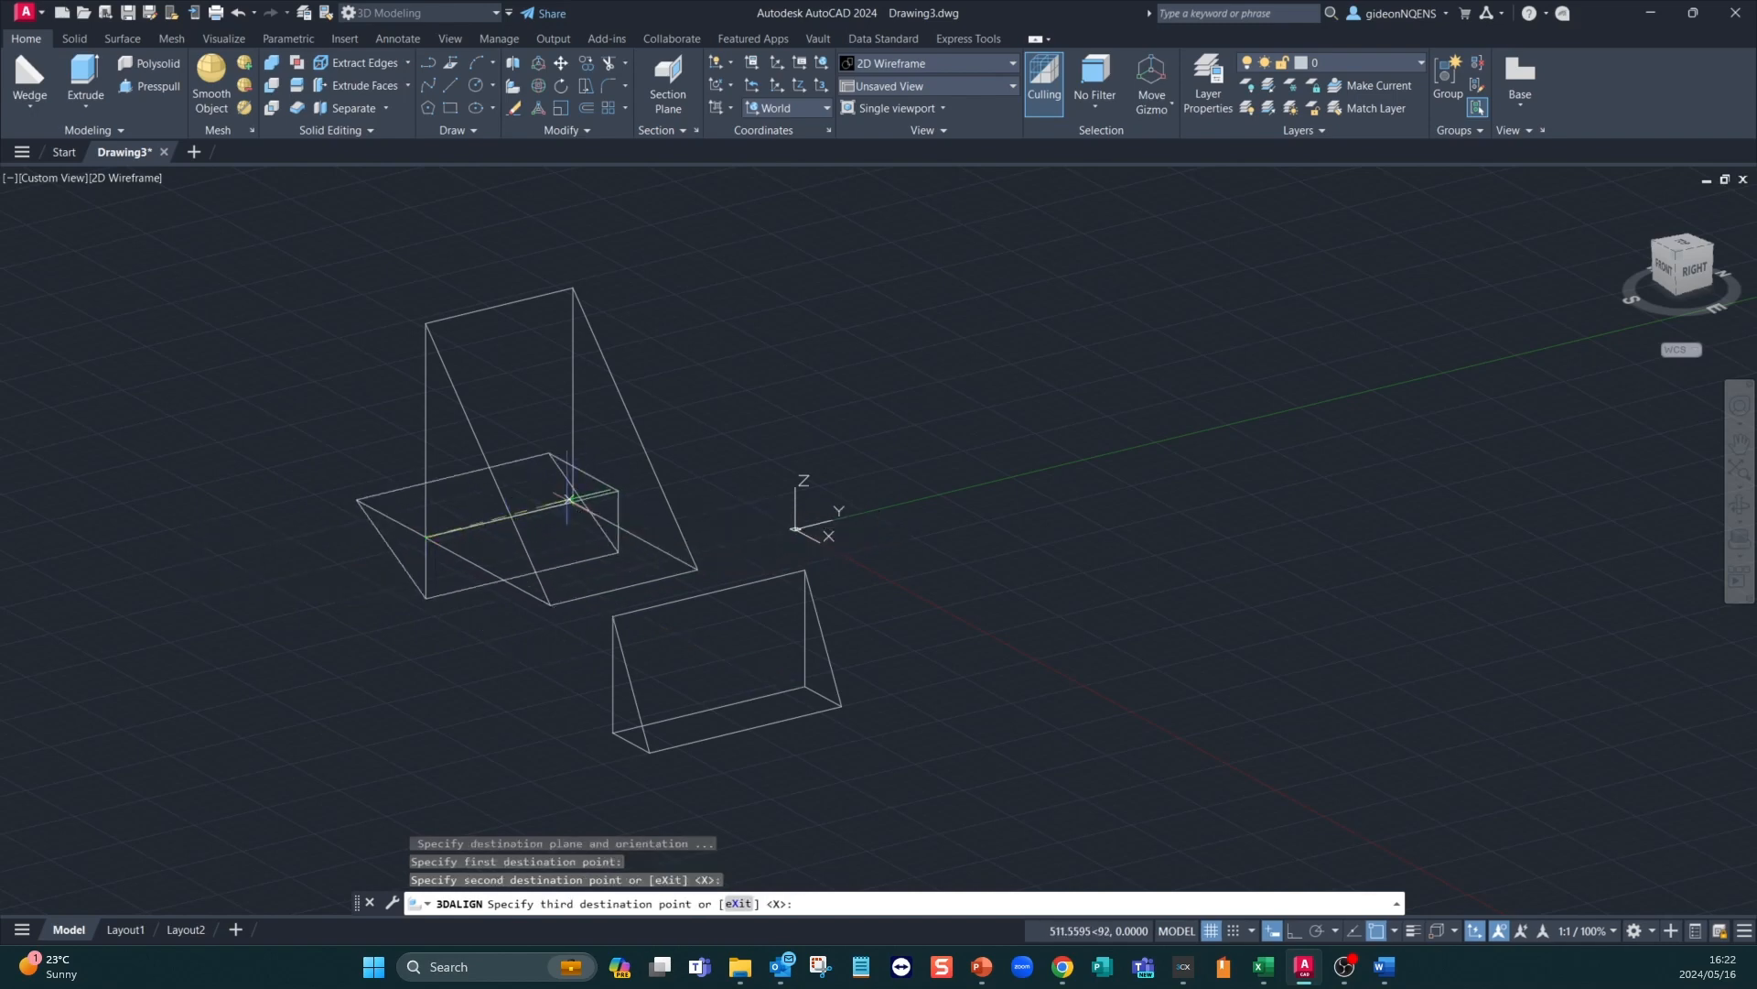
left_click(425, 323)
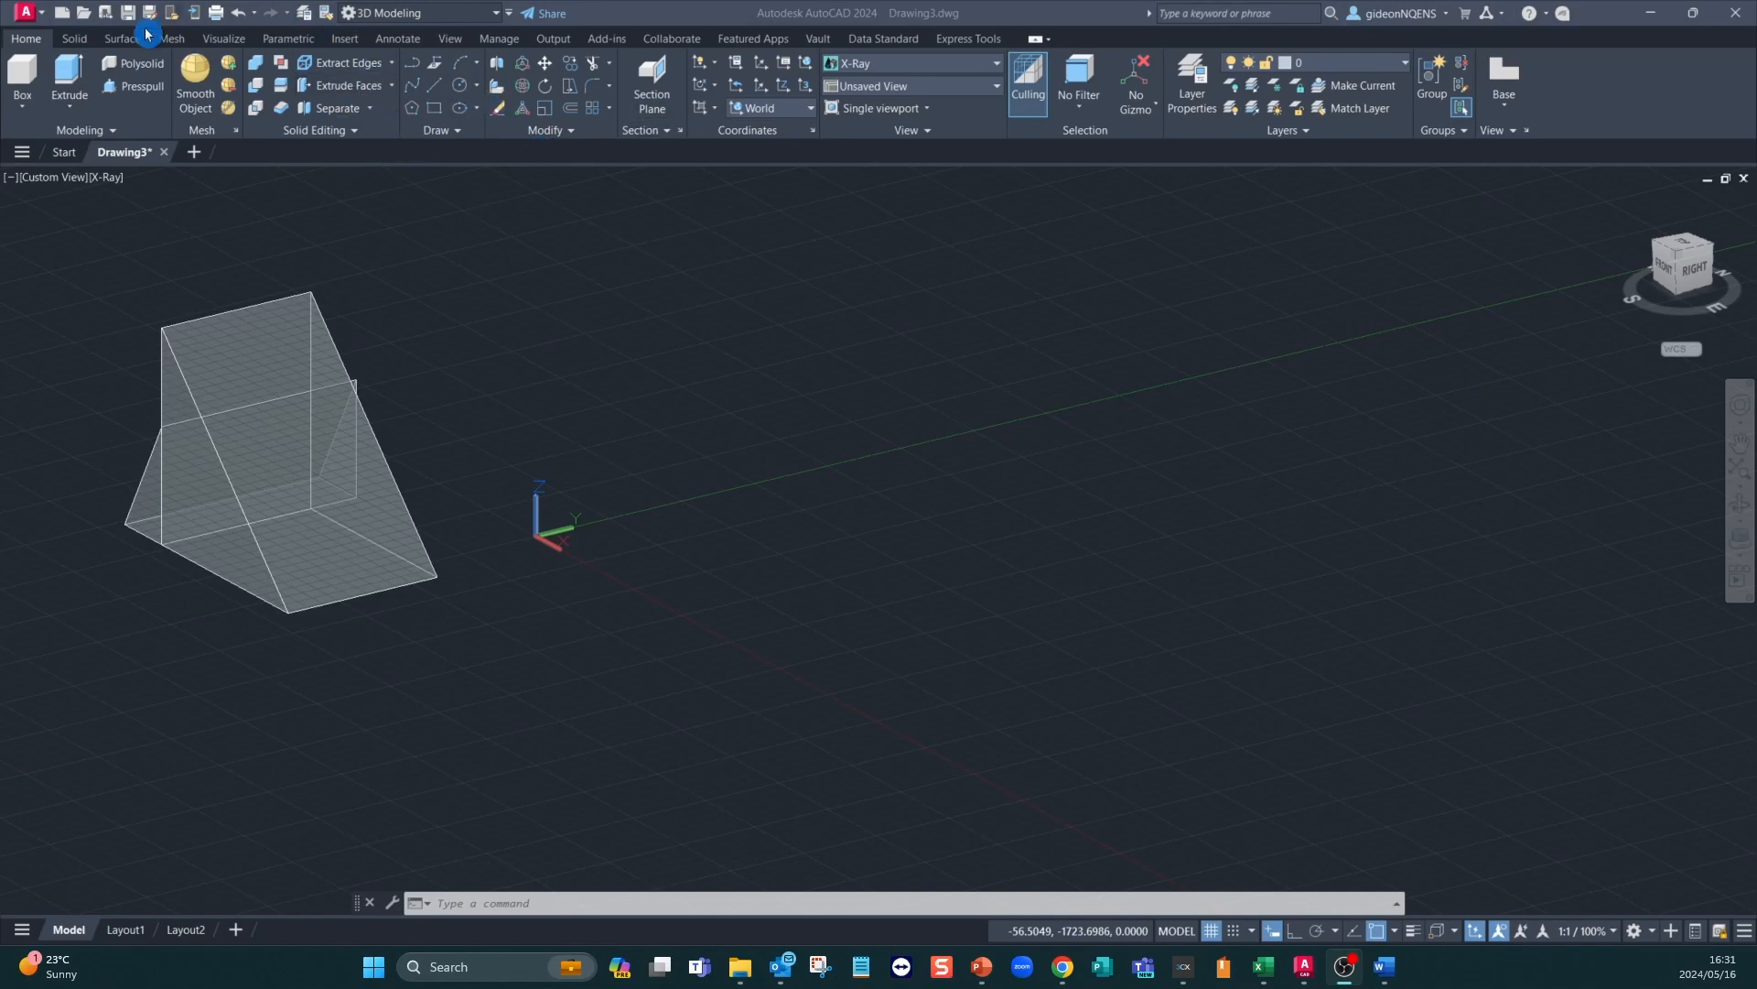
Draw a tall, thin box about 1181 units high, standing apart from the aligned wedges beyond the origin
left_click(25, 81)
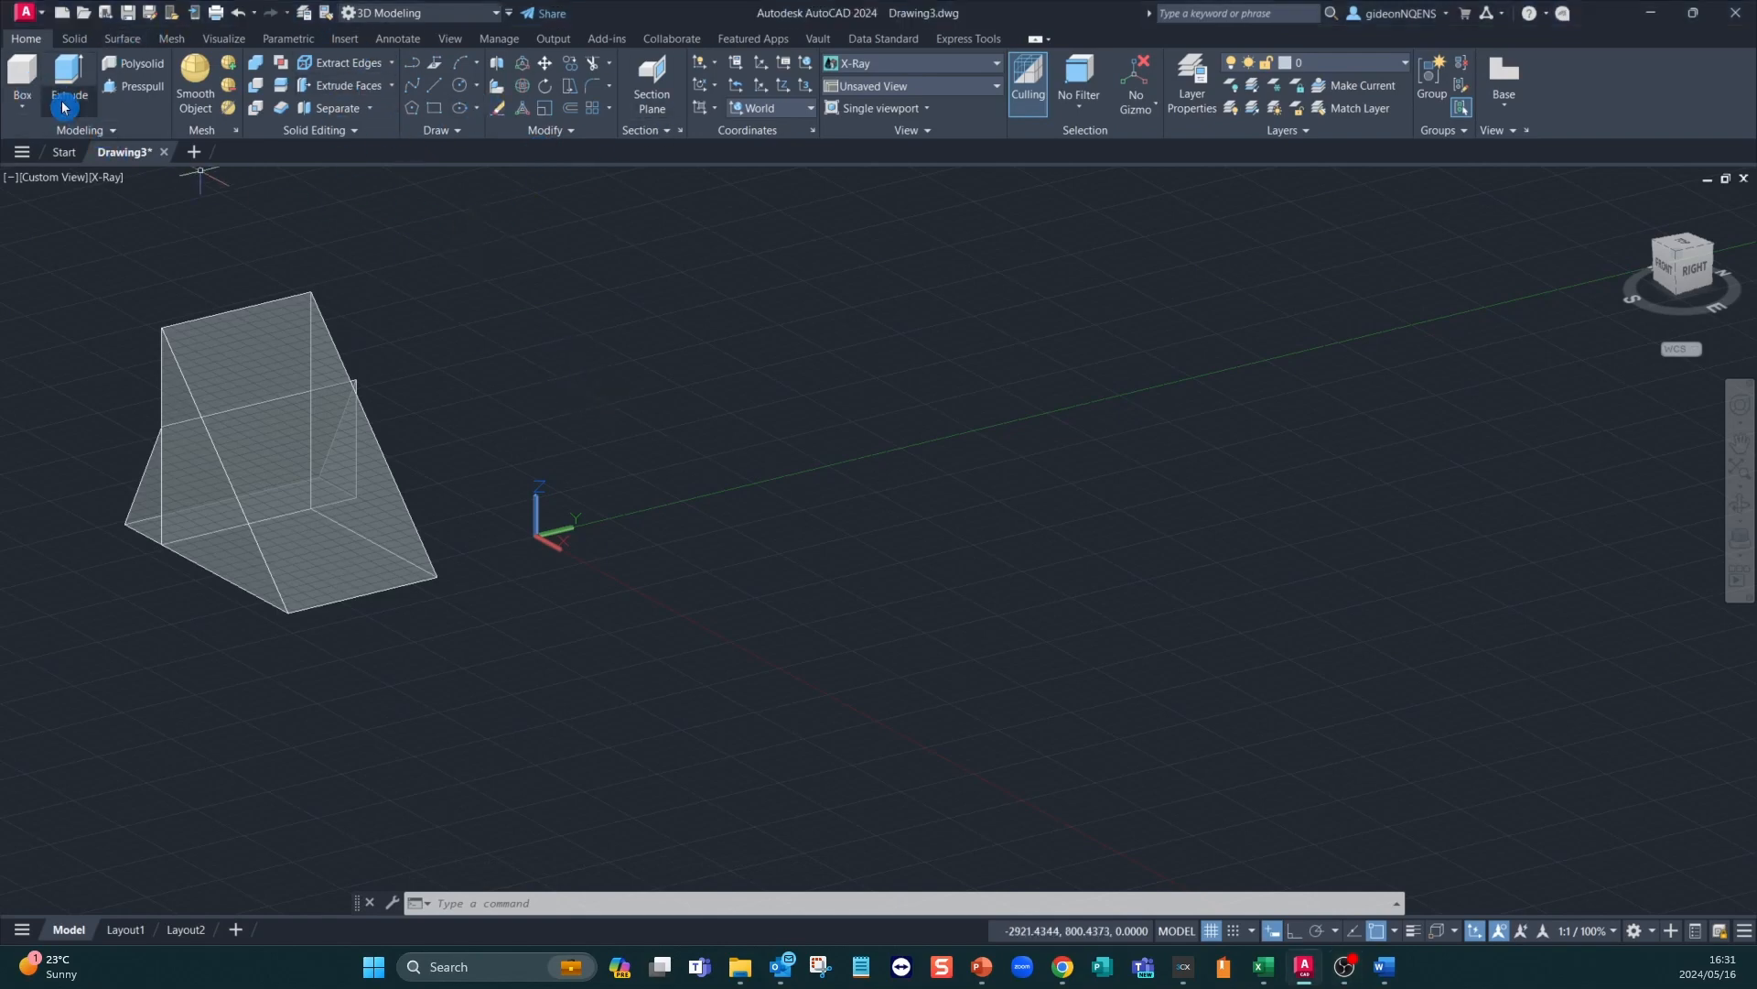
left_click(22, 73)
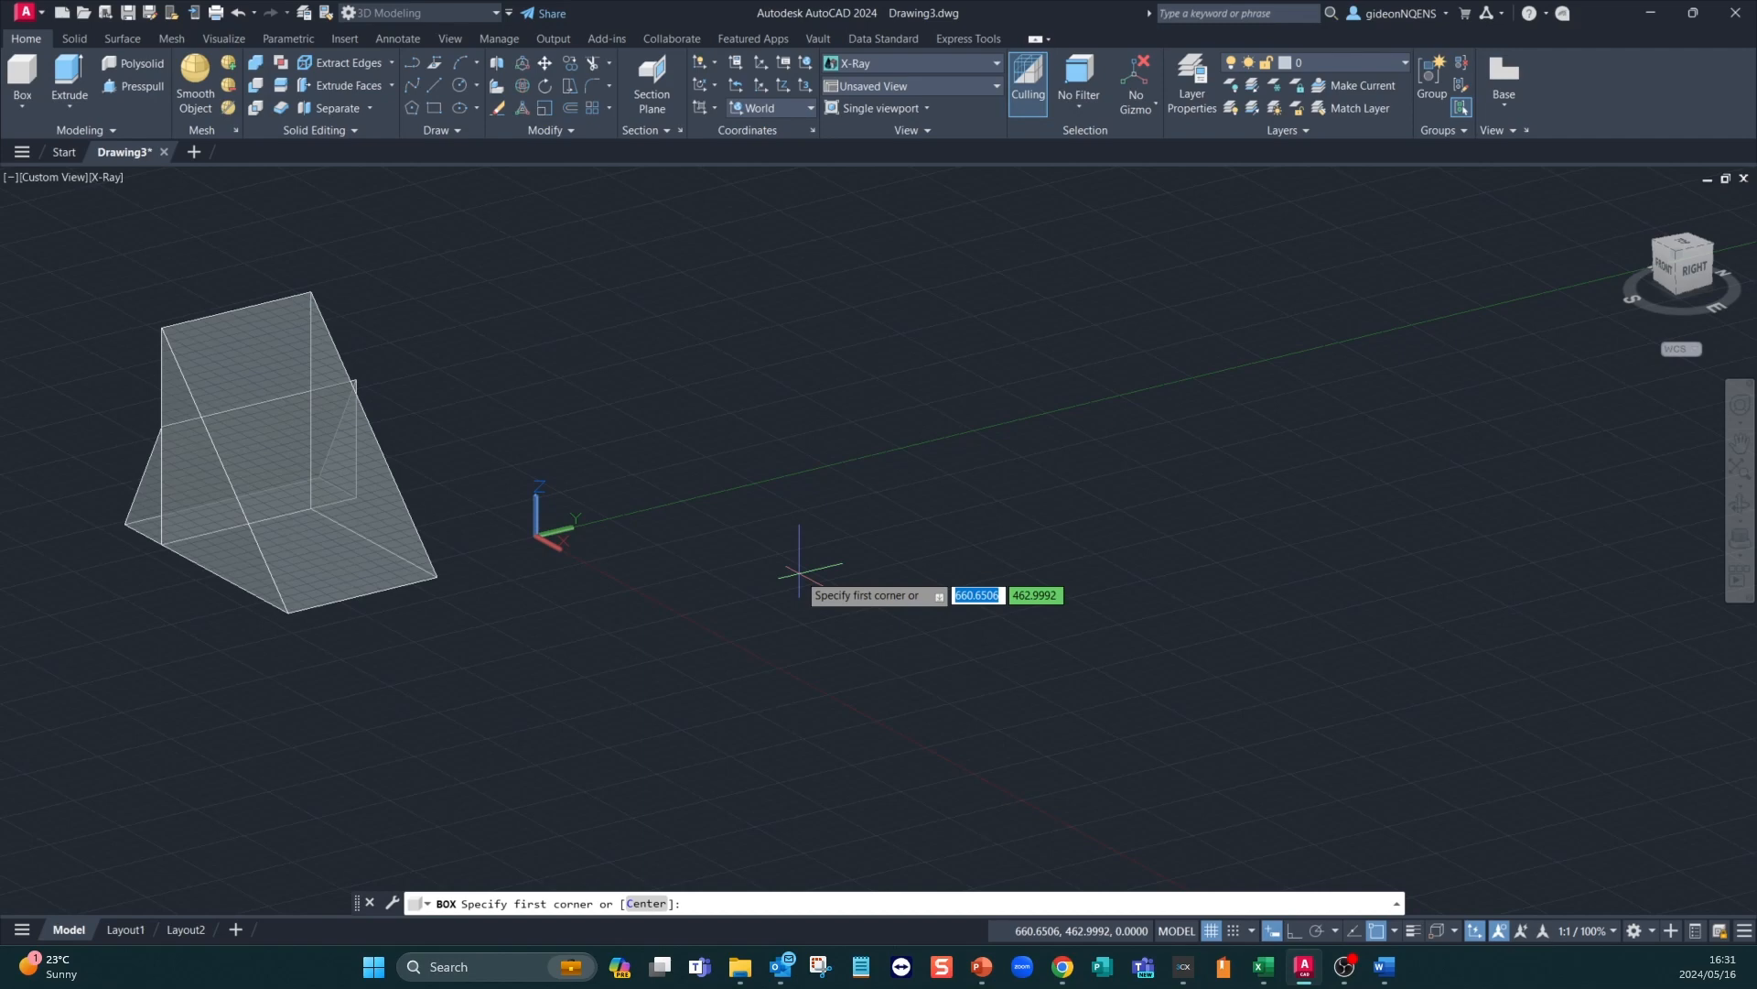
left_click(22, 77)
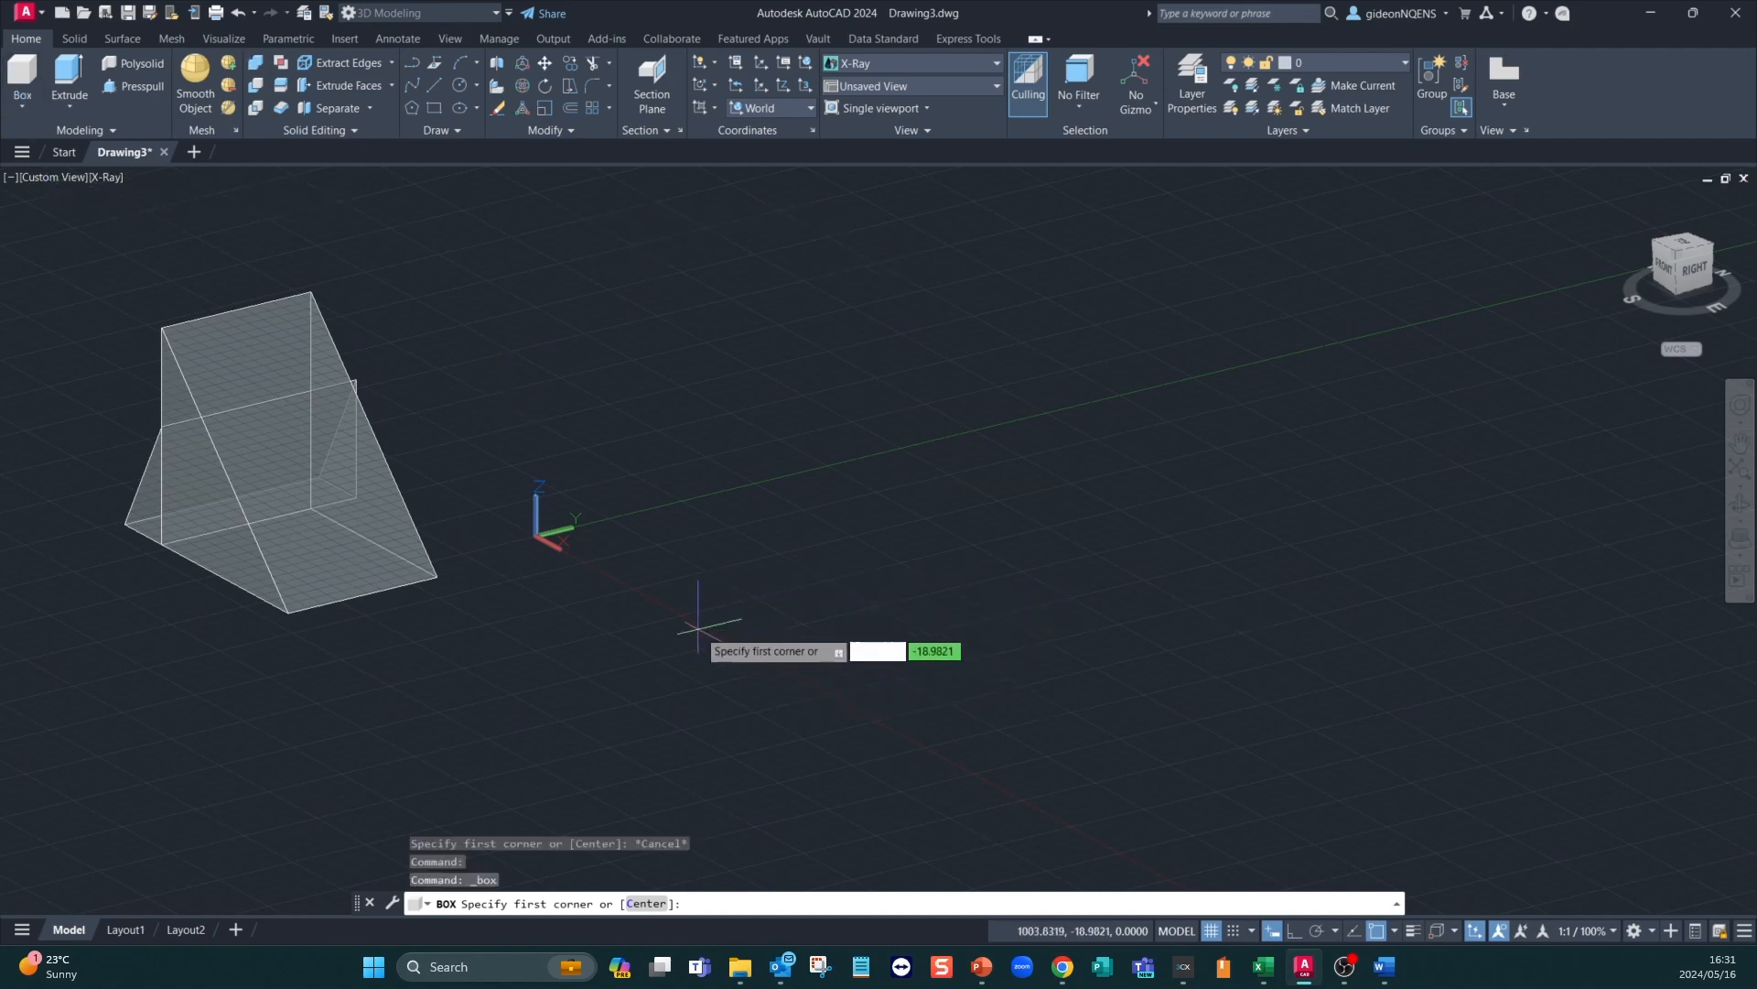
left_click(628, 583)
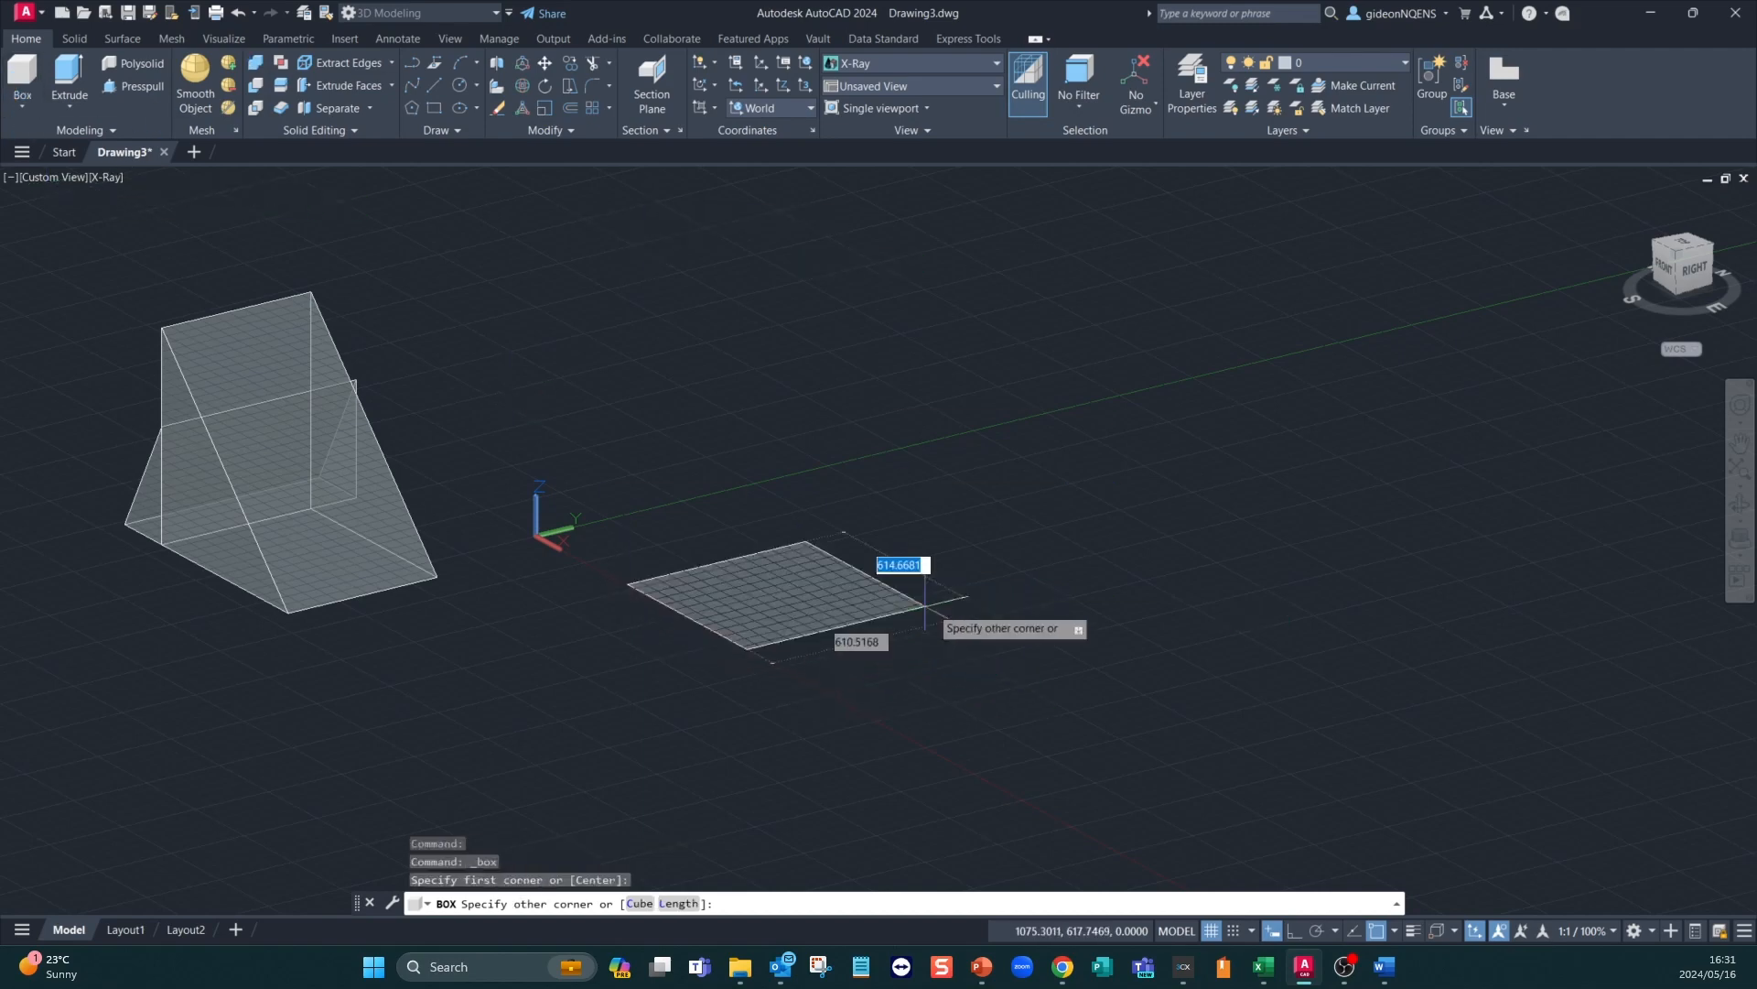
left_click(1035, 736)
left_click(950, 351)
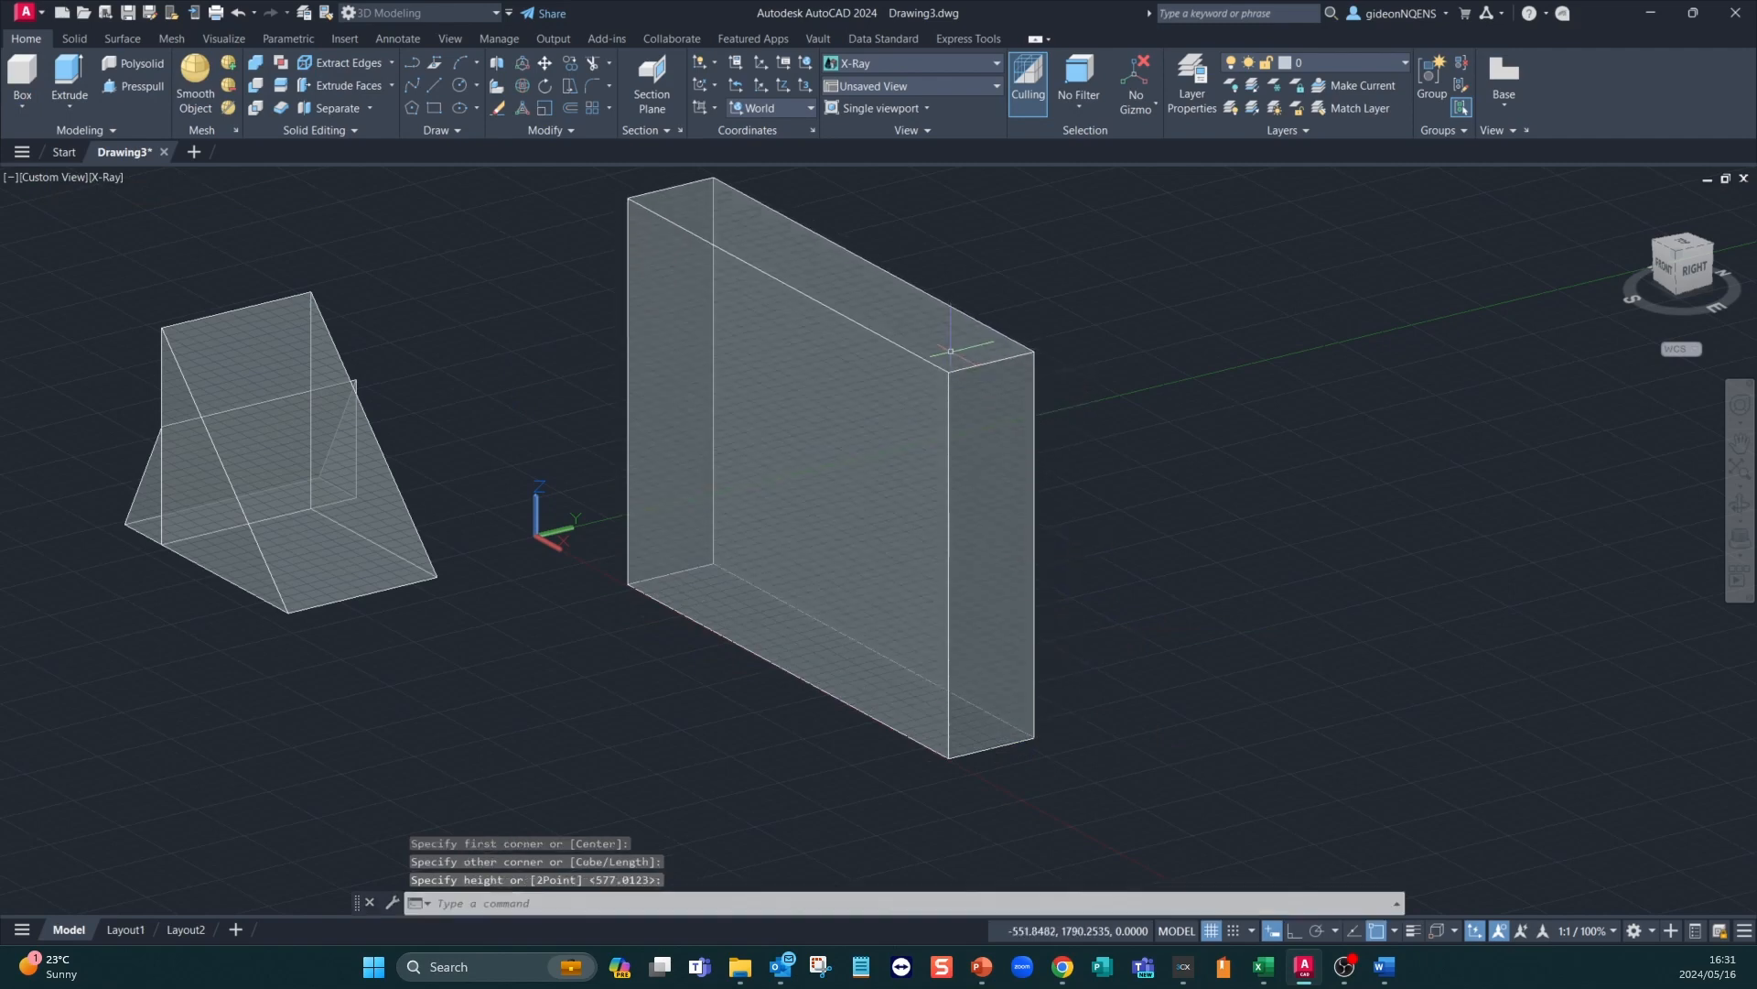
Switch the visual style to 2D Wireframe and draw a smaller box through the tall box's full thickness, starting on its bottom edge
left_click(22, 77)
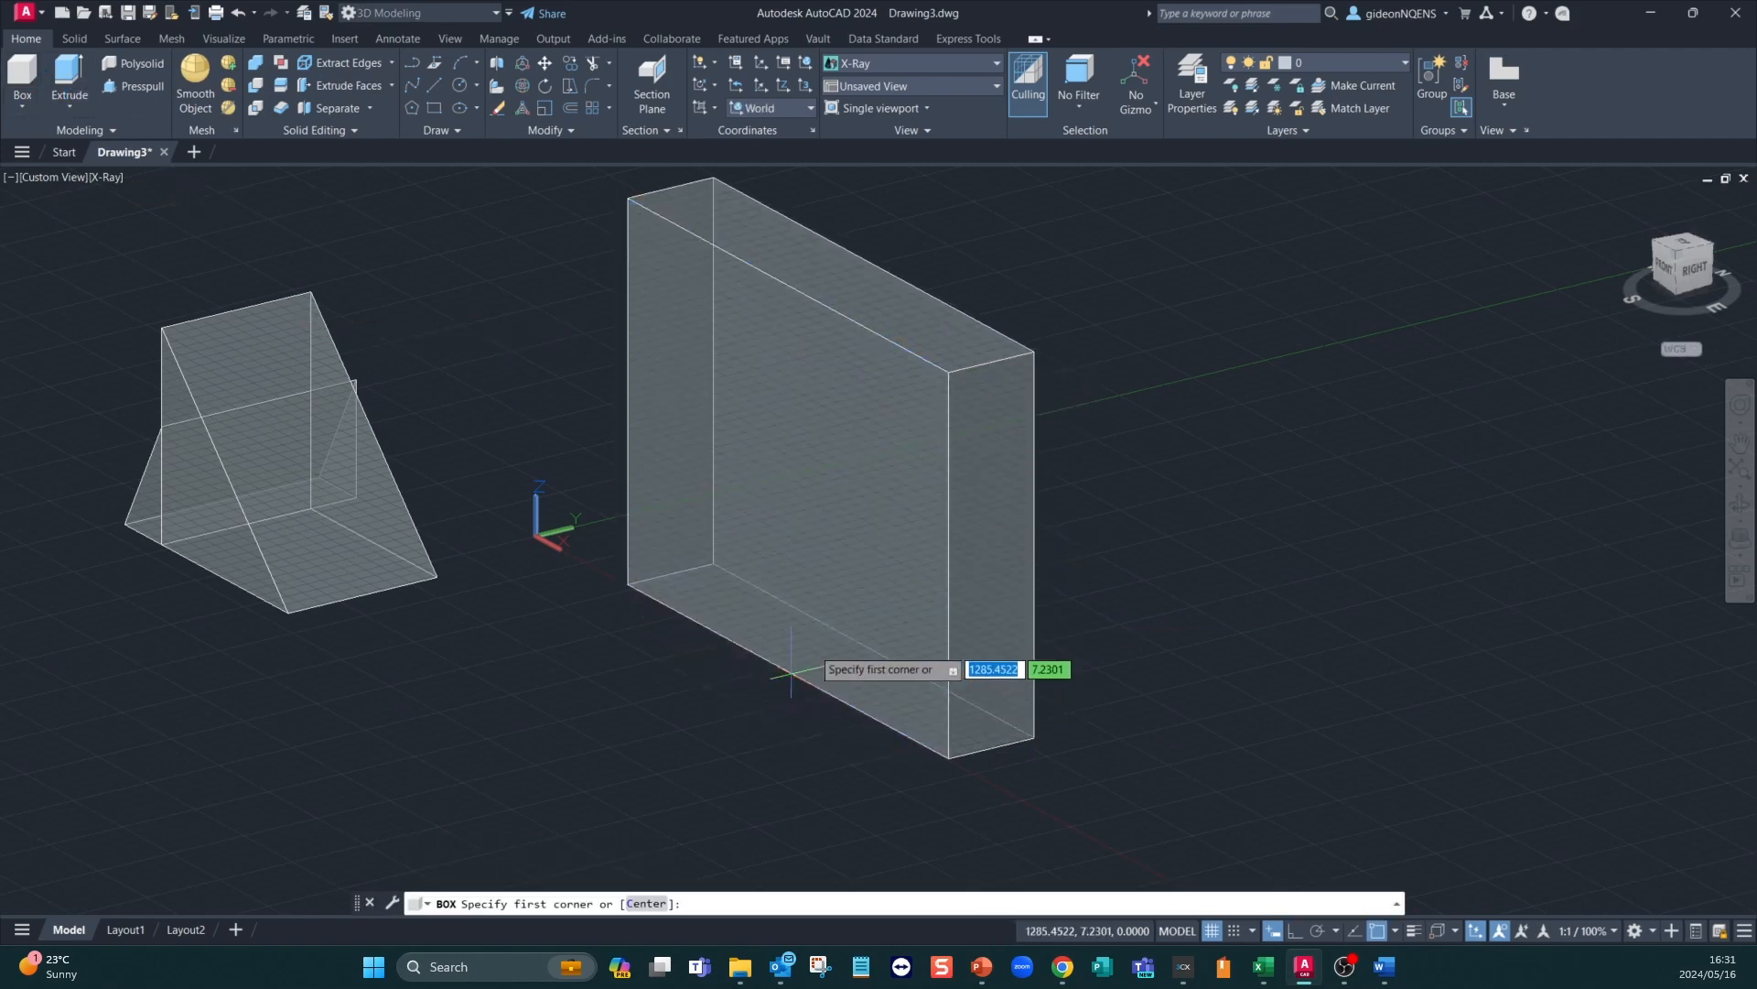
left_click(911, 63)
left_click(857, 146)
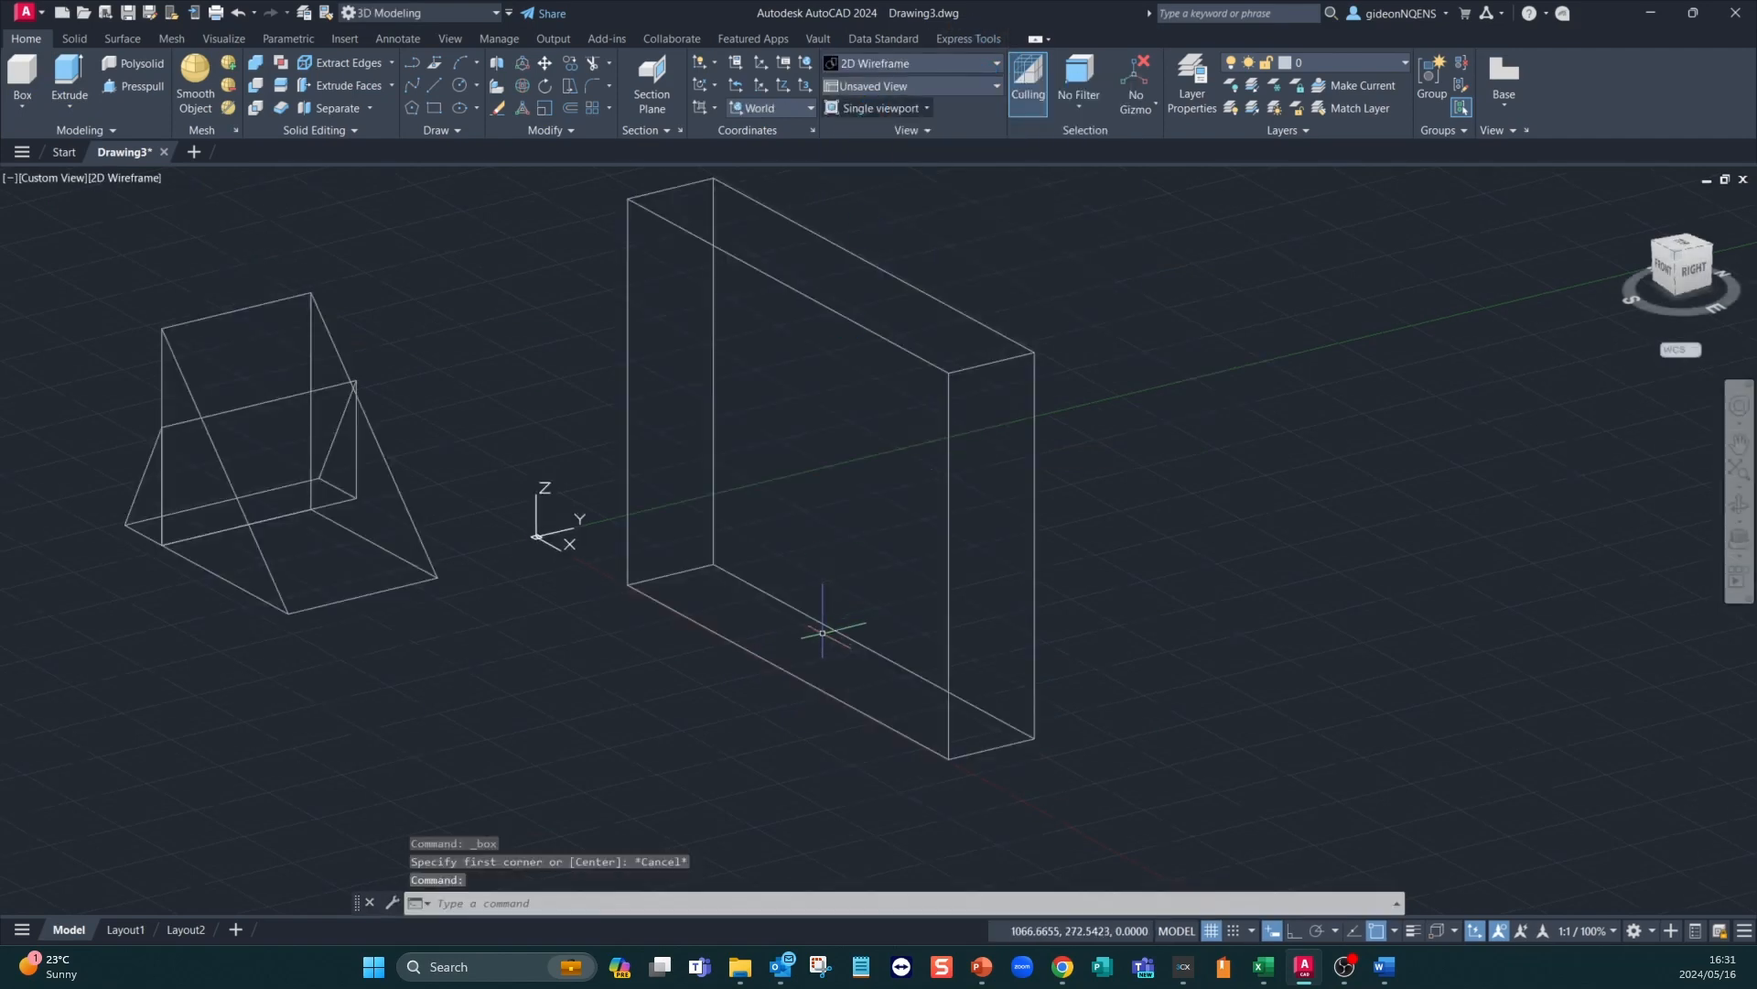
left_click(22, 78)
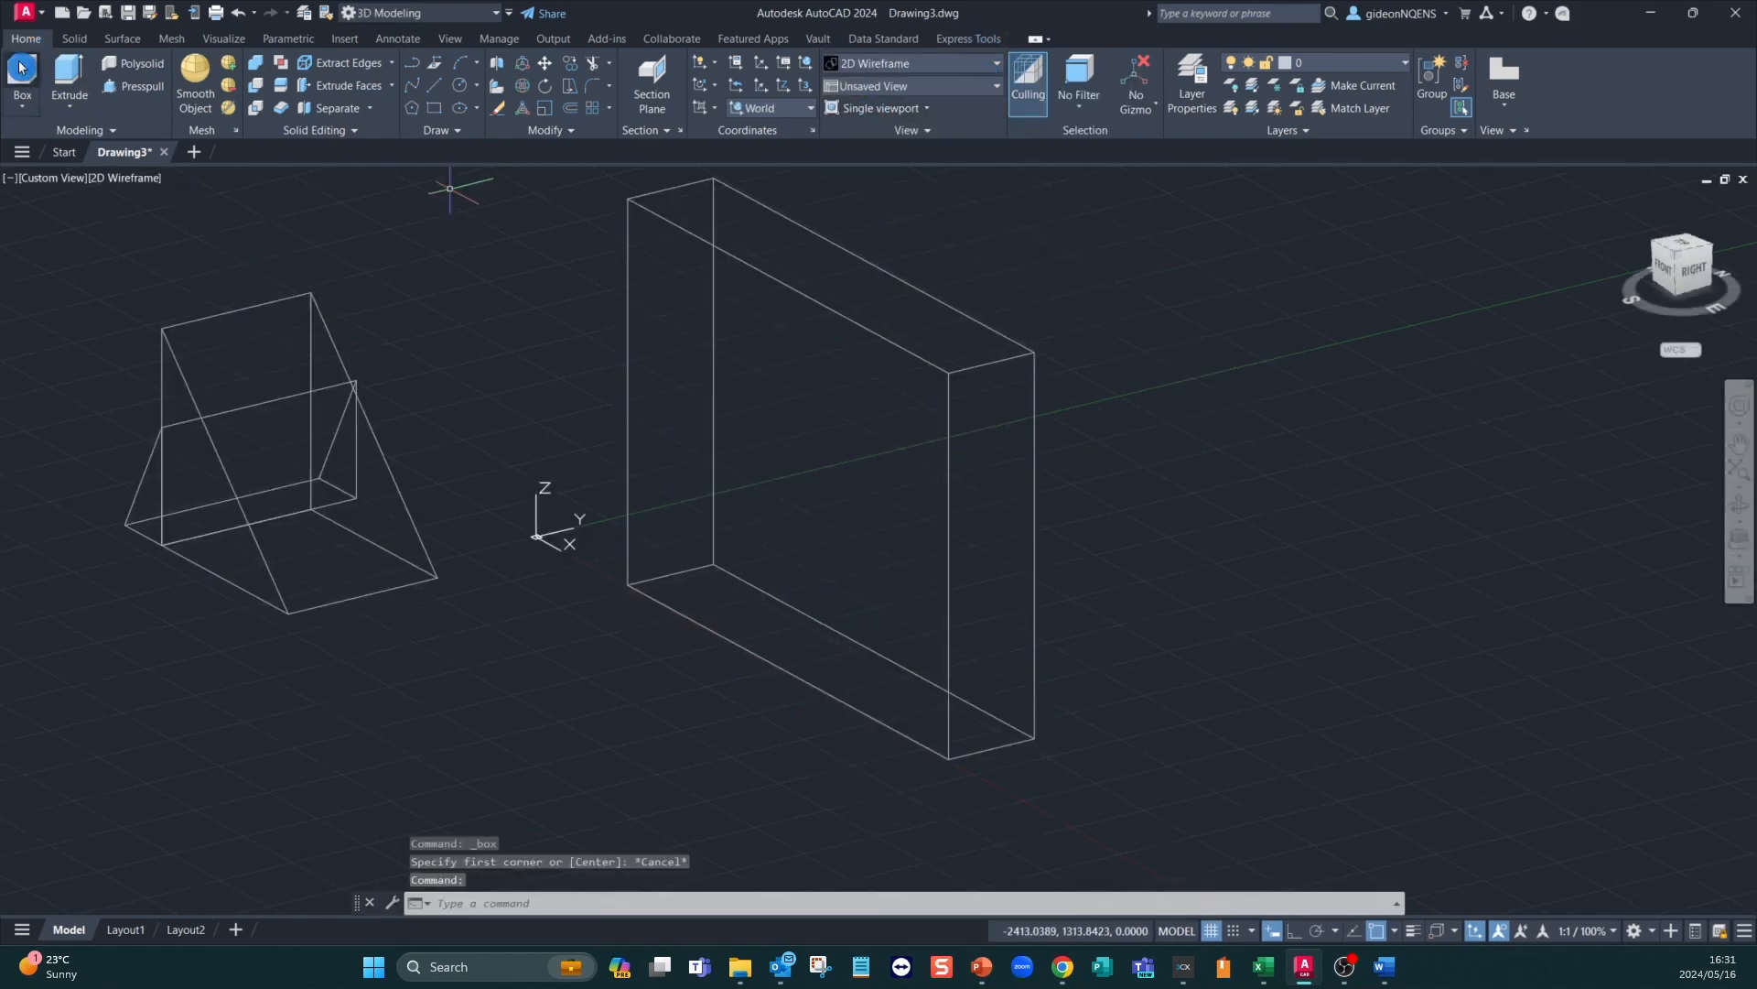
left_click(790, 670)
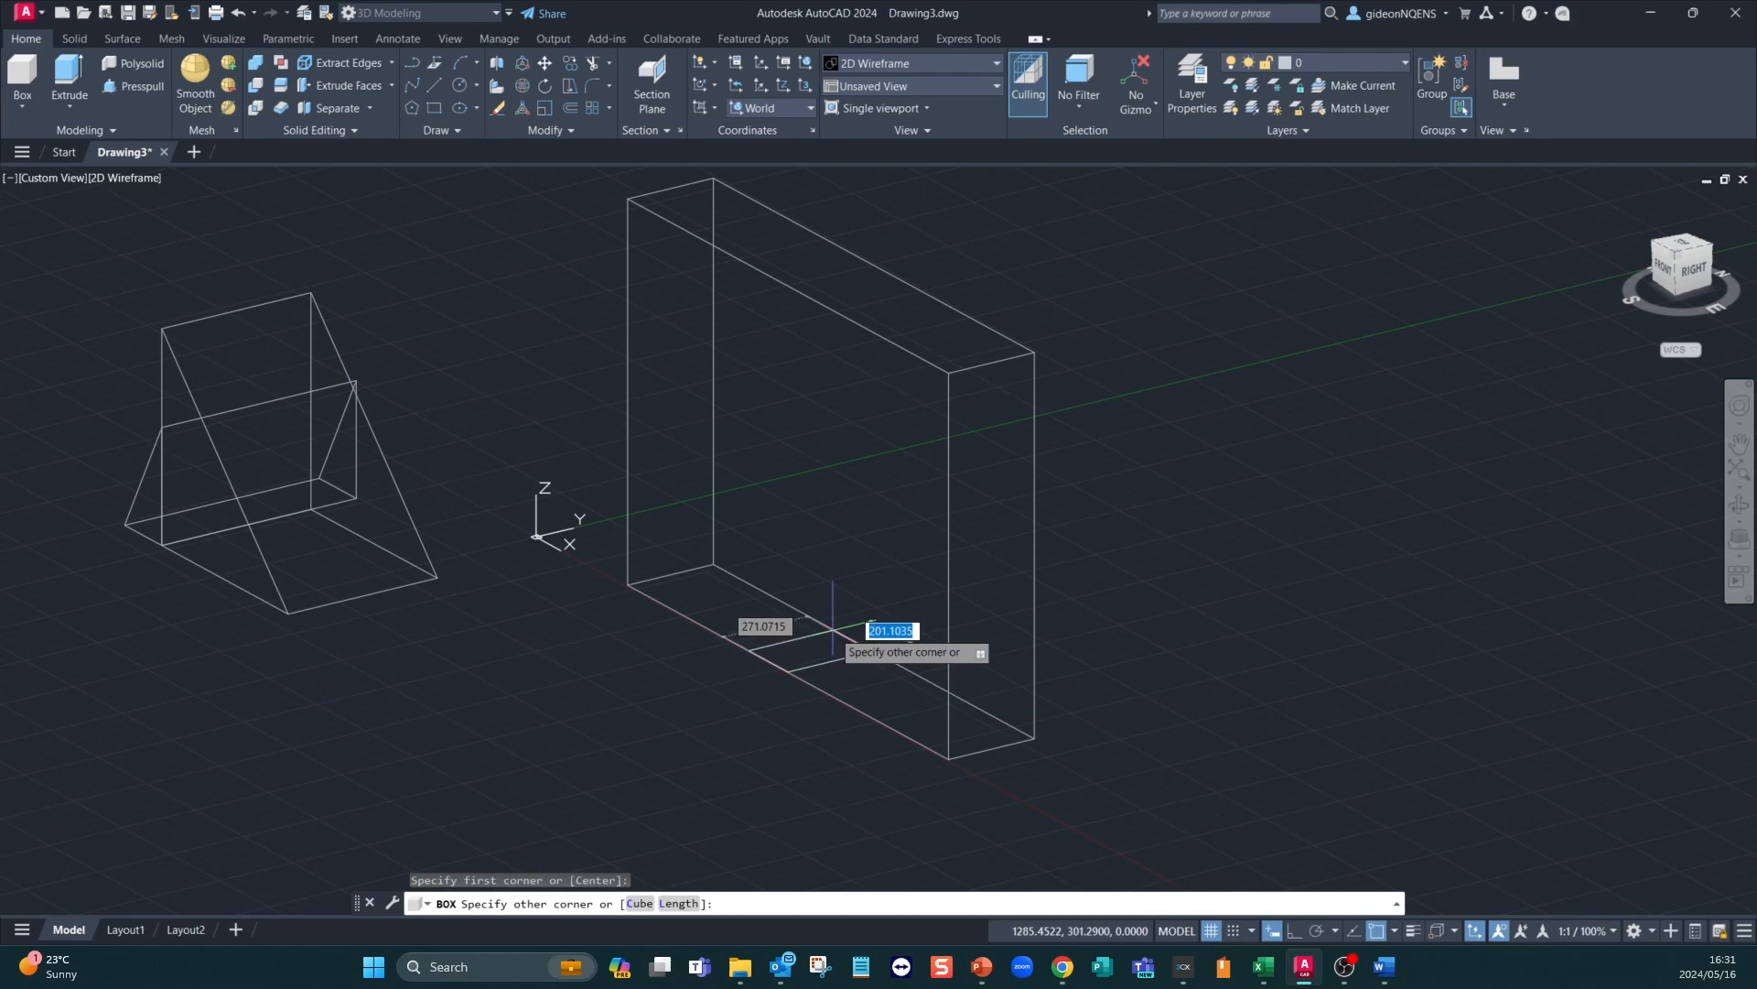
left_click(735, 575)
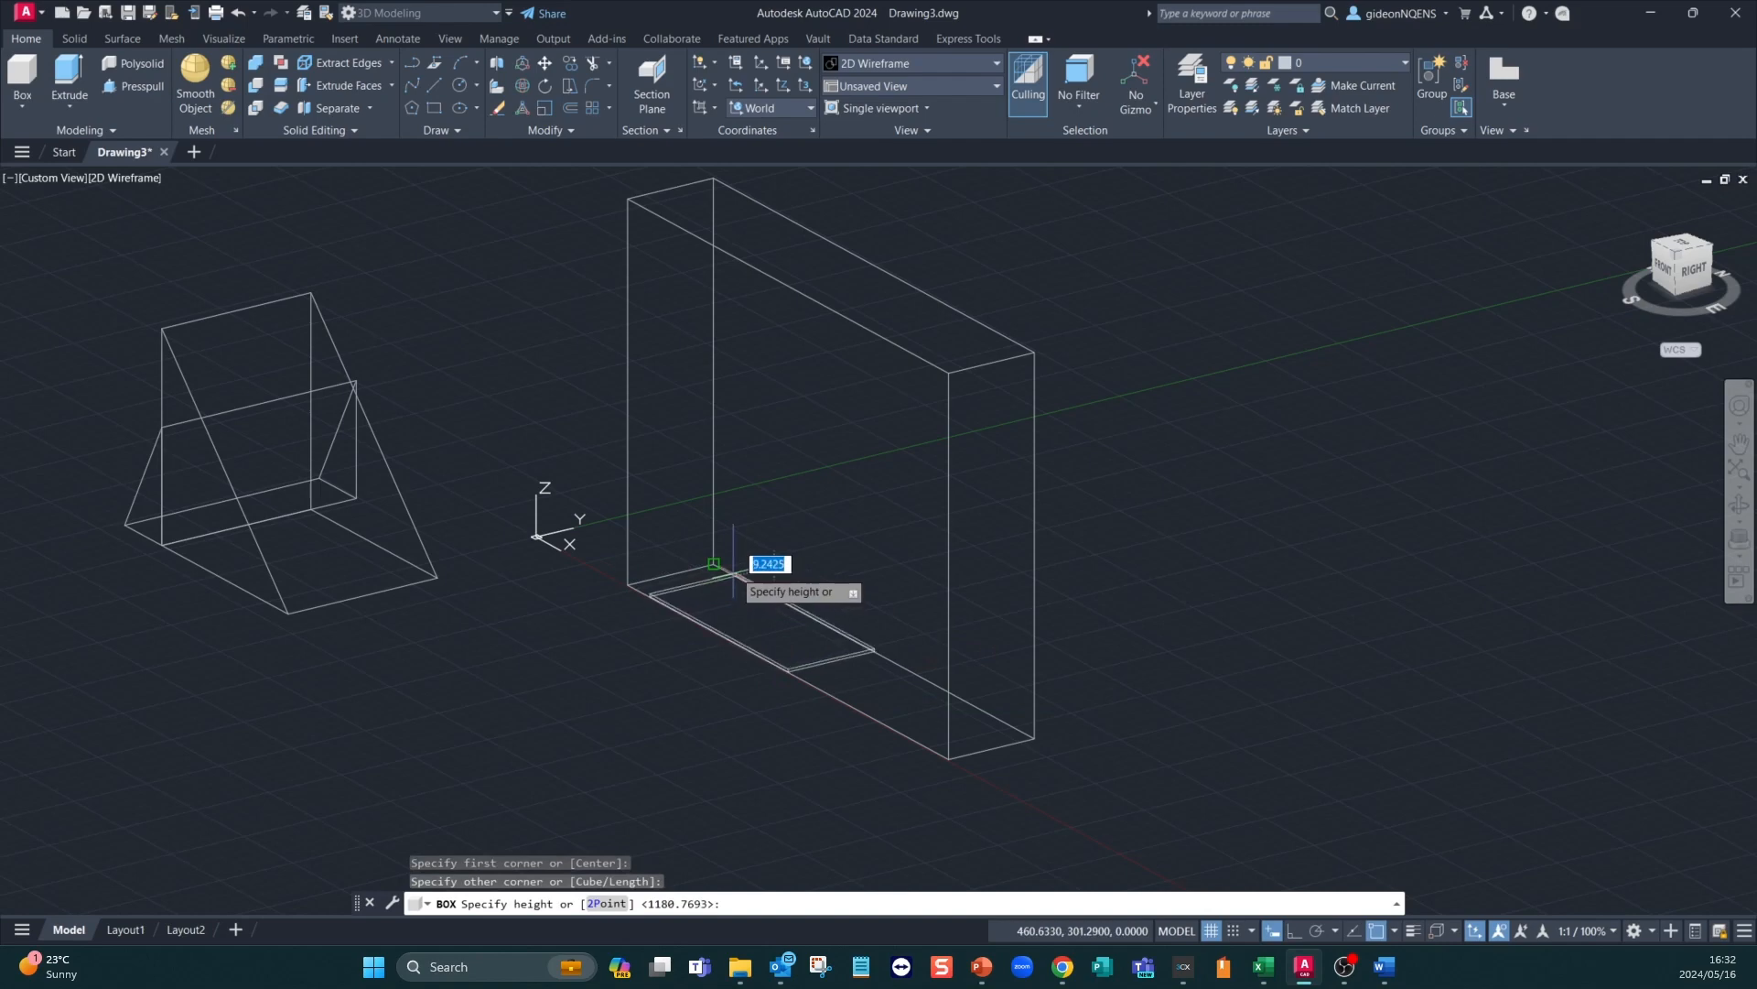
left_click(753, 386)
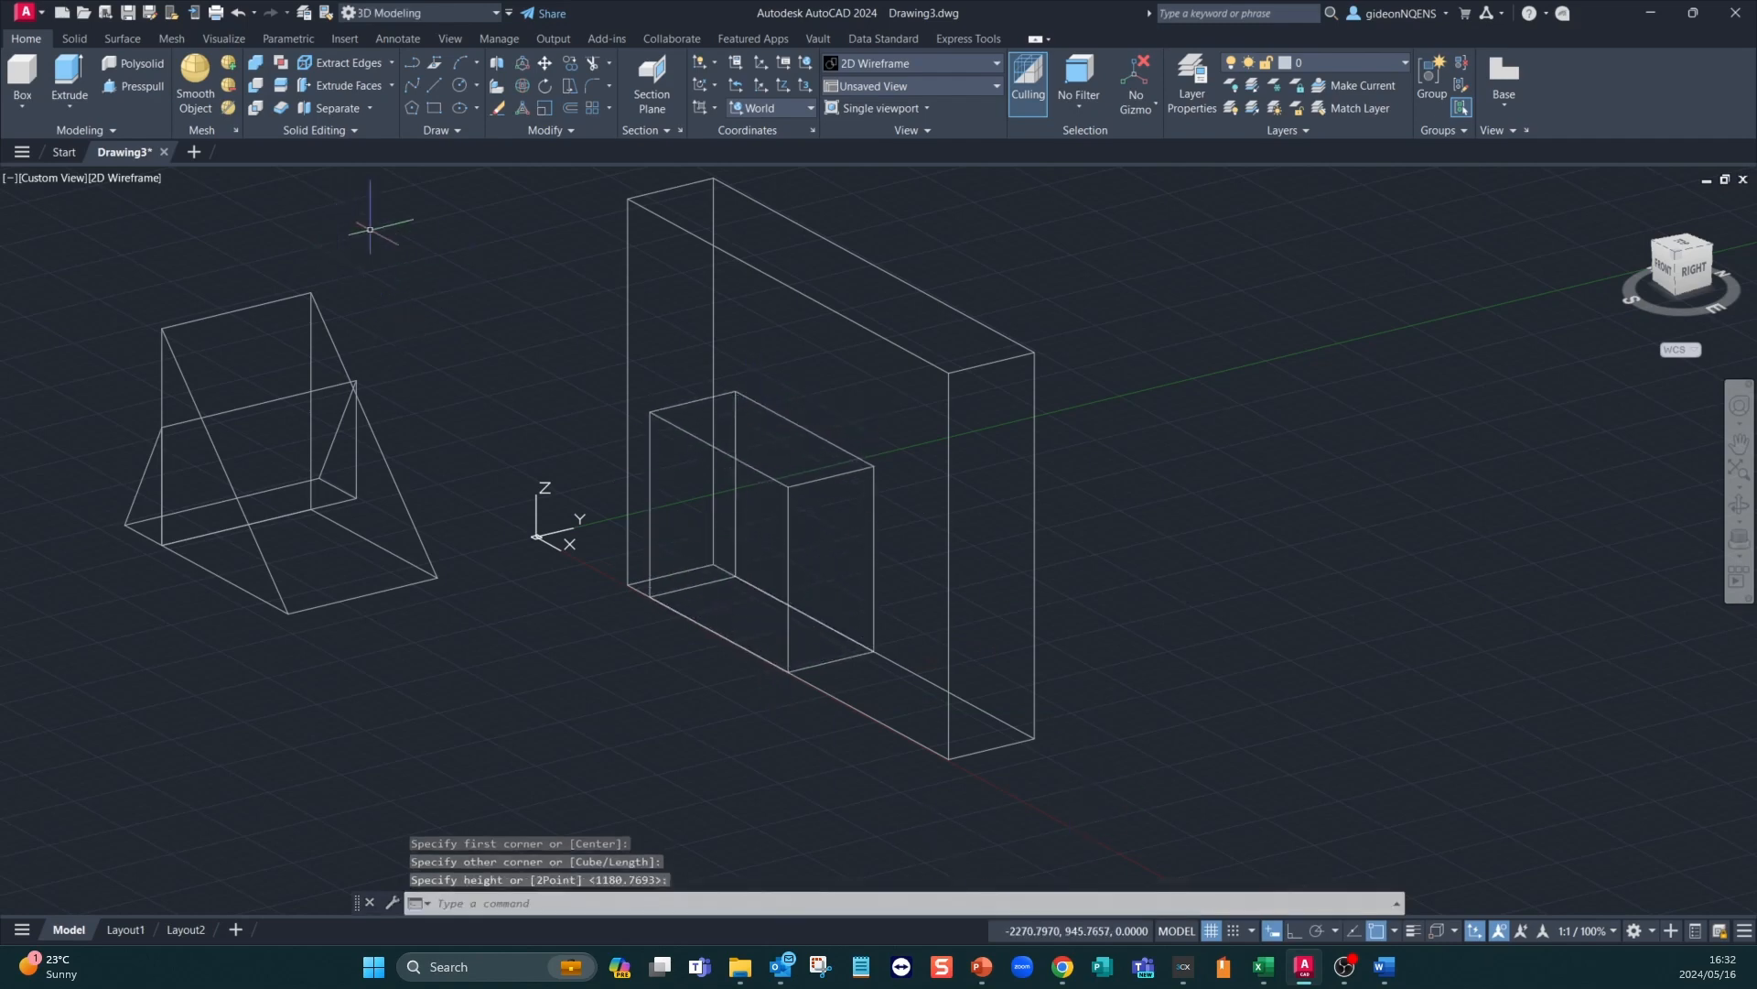
Copy the smaller box from its front bottom corner to free space in front of the wedges, outside the tall box
left_click(572, 65)
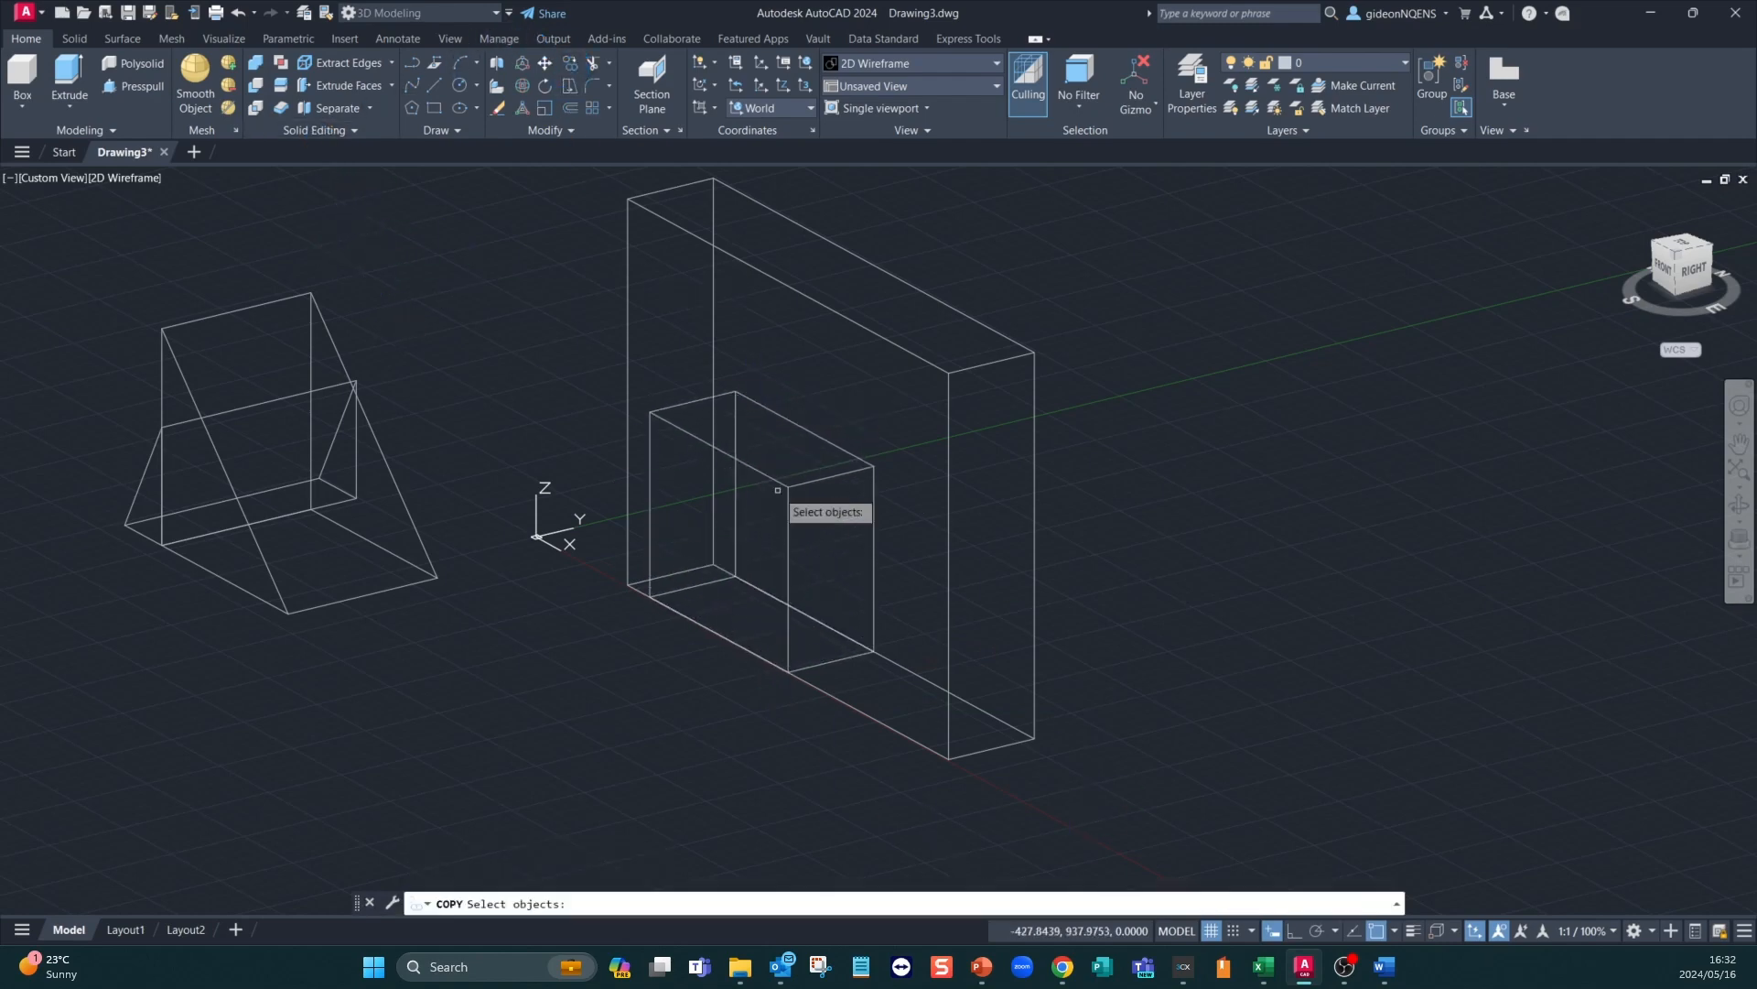
left_click(775, 478)
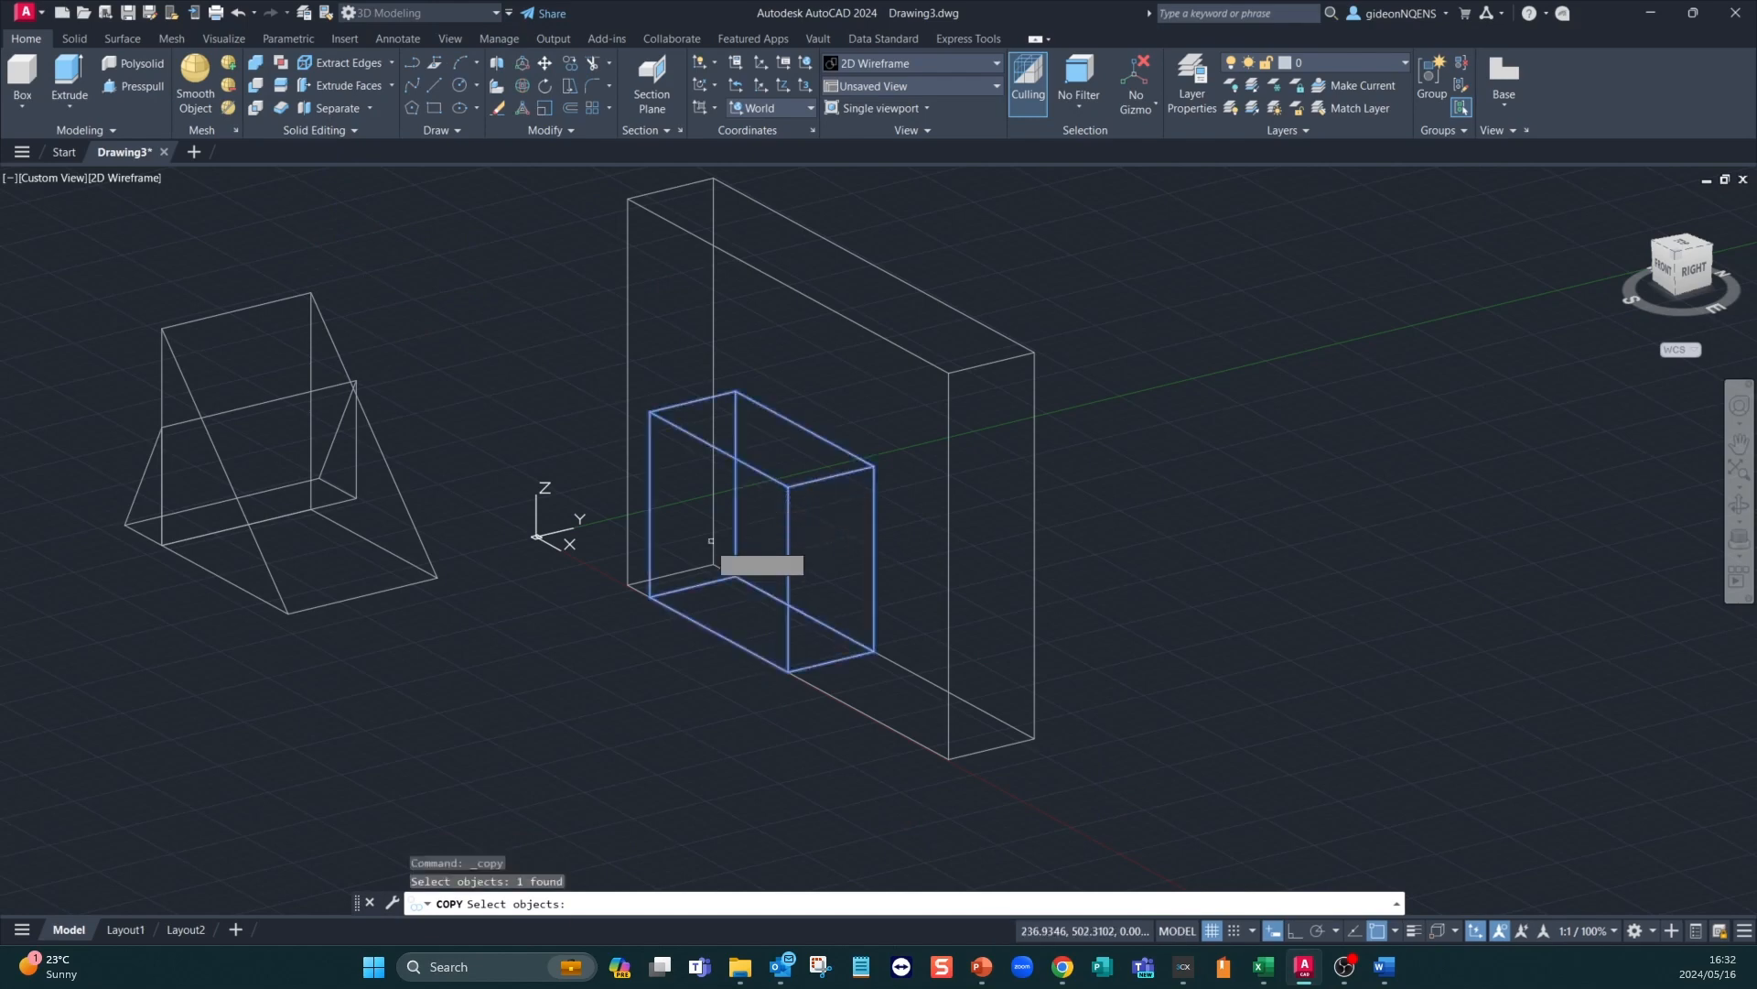
key("Return")
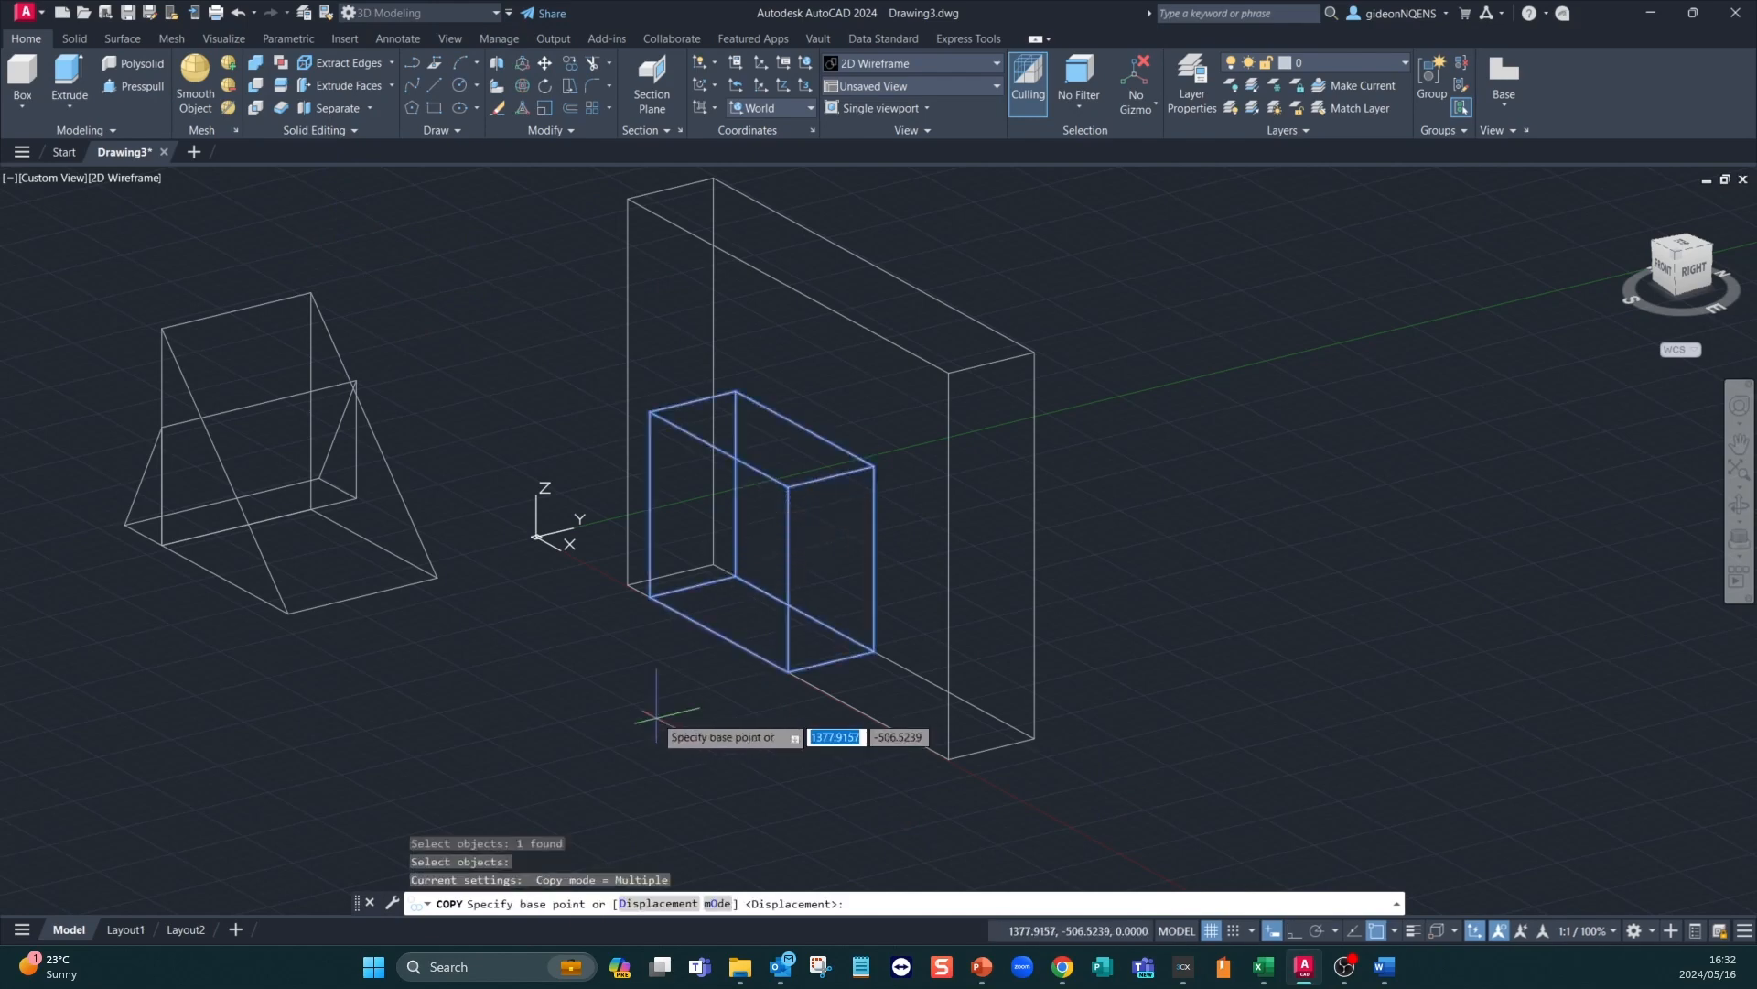
left_click(788, 672)
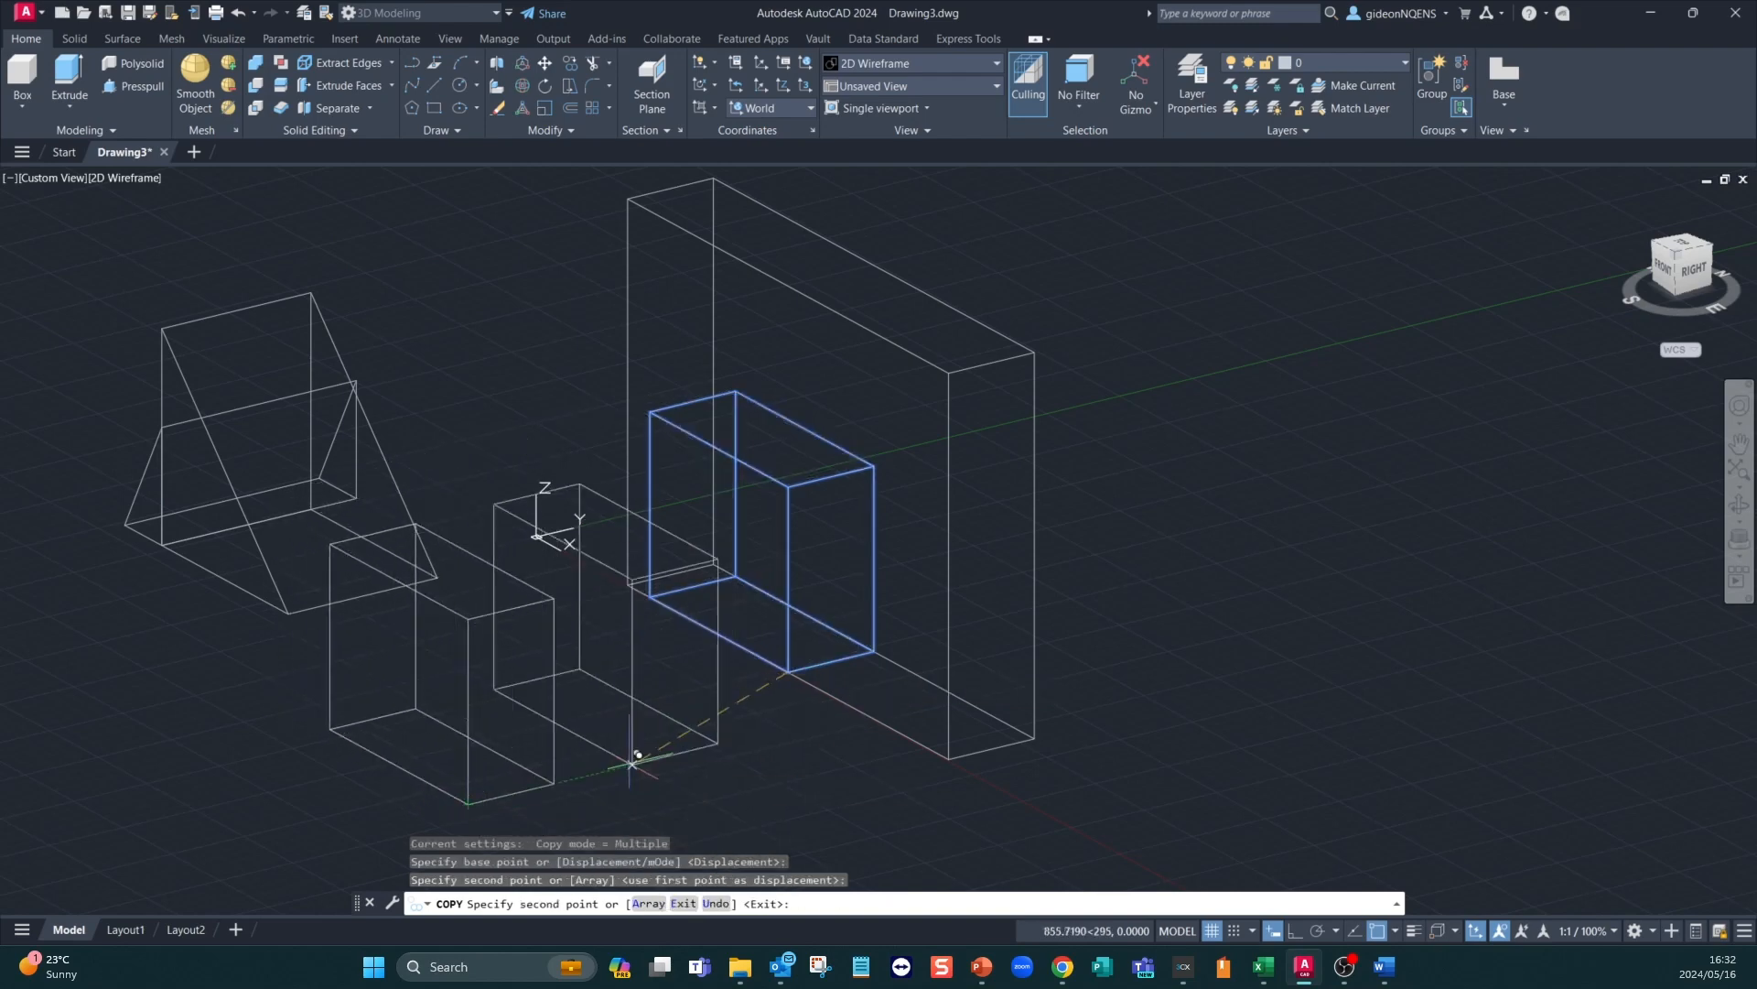
right_click(599, 767)
left_click(640, 520)
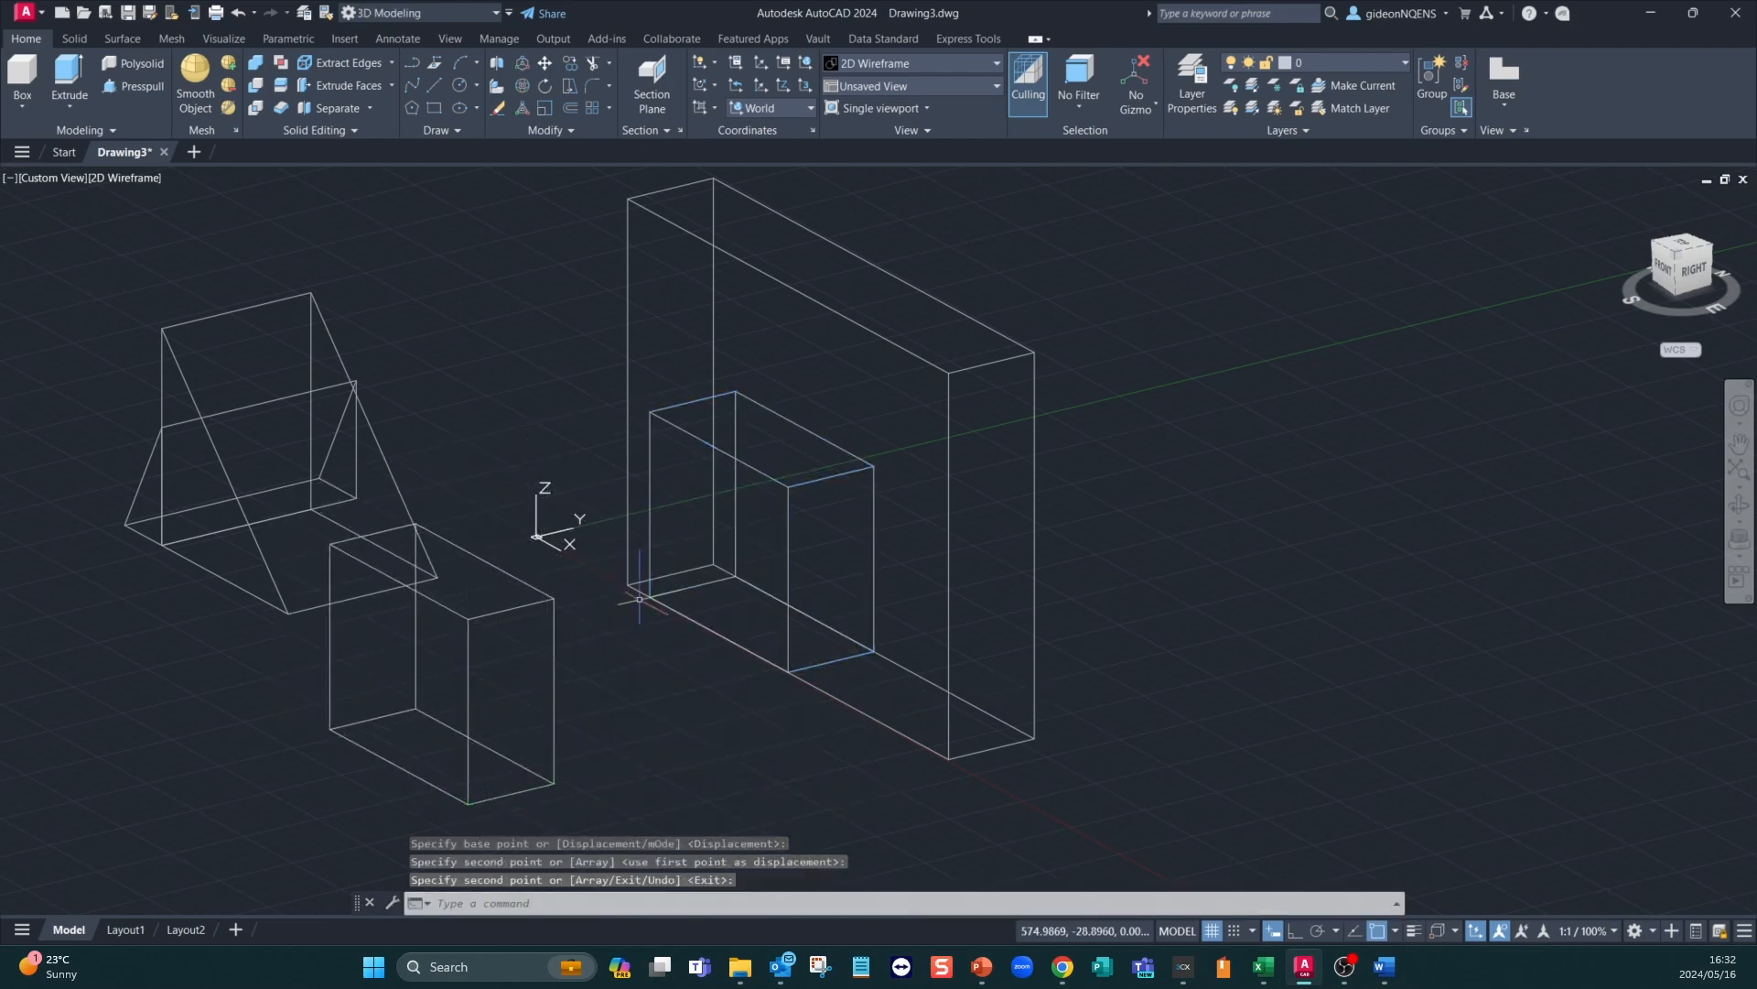
Subtract the original smaller box from the tall box to cut a doorway-like opening through it
left_click(80, 43)
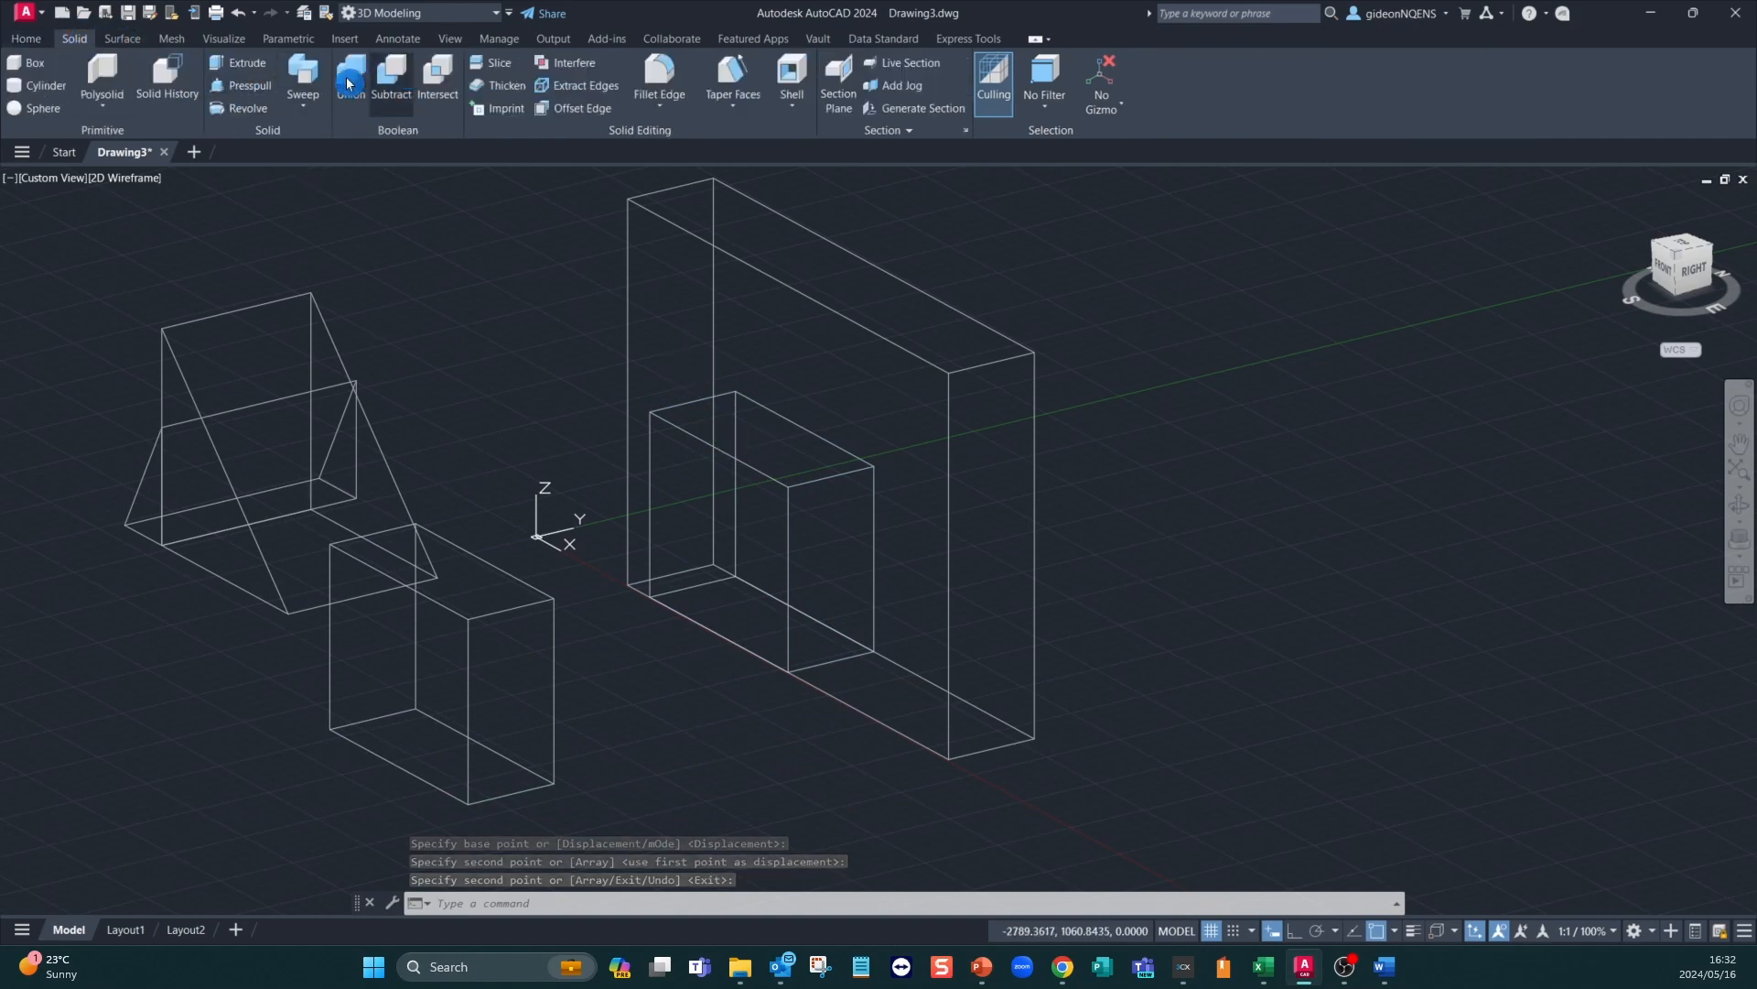
left_click(394, 73)
left_click(906, 349)
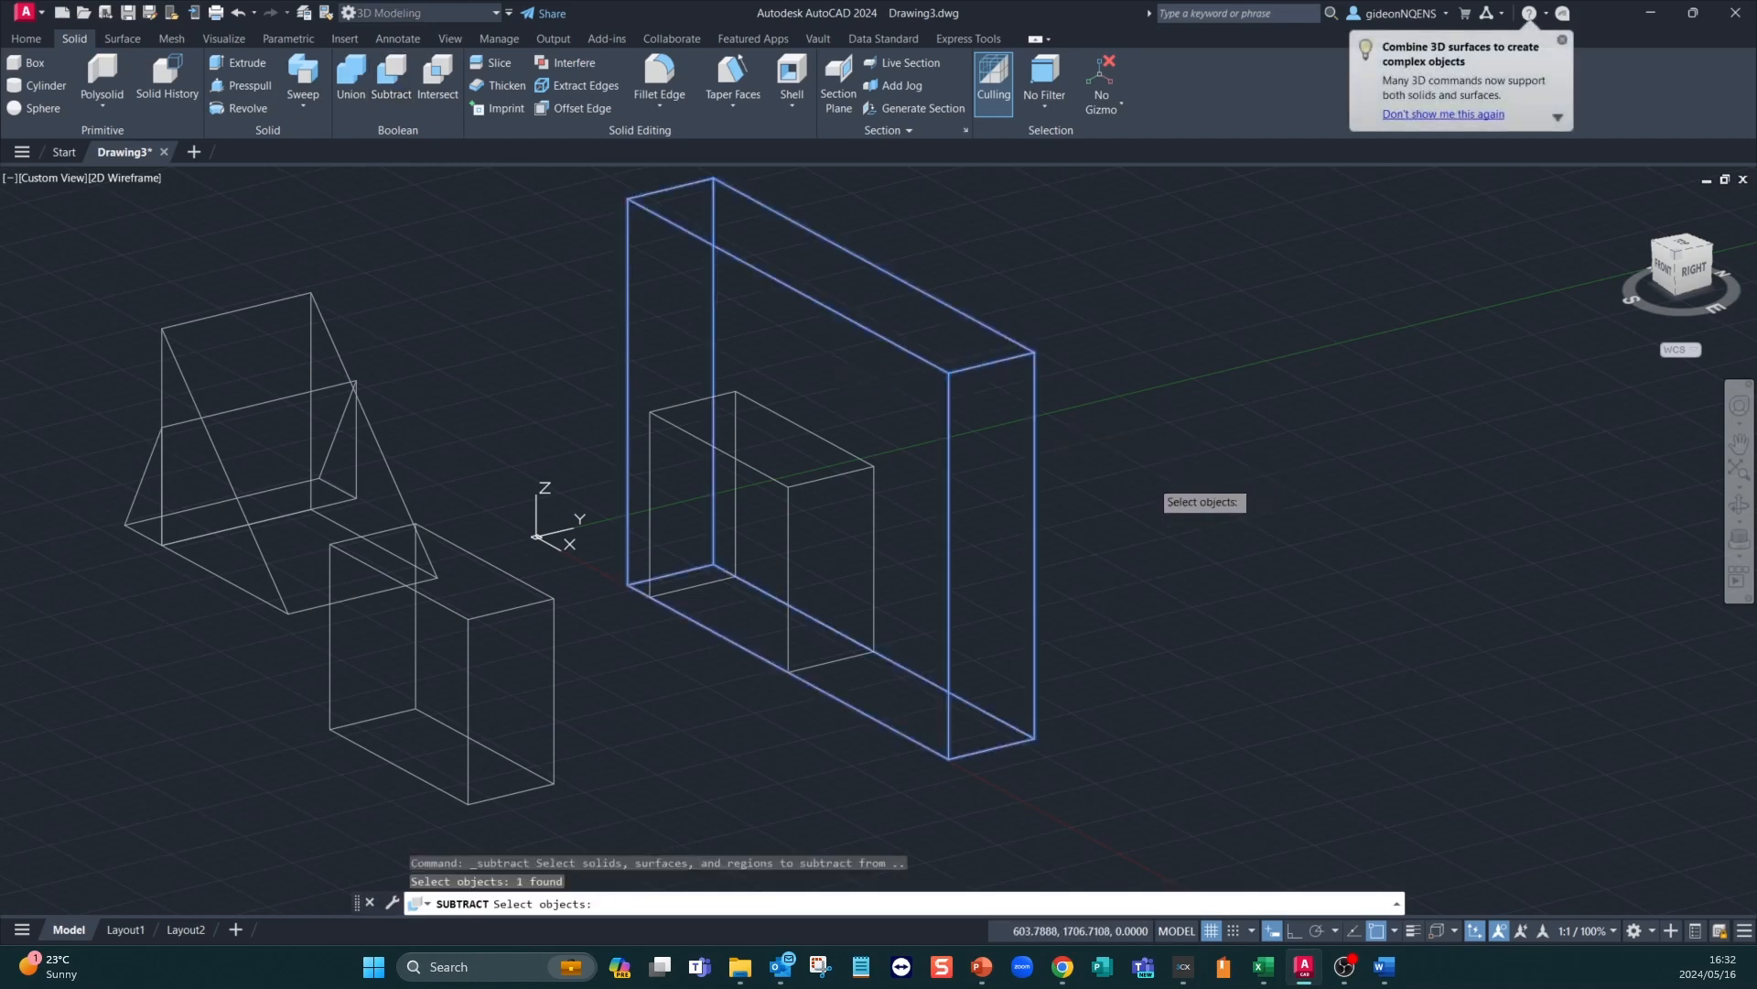
key("Return")
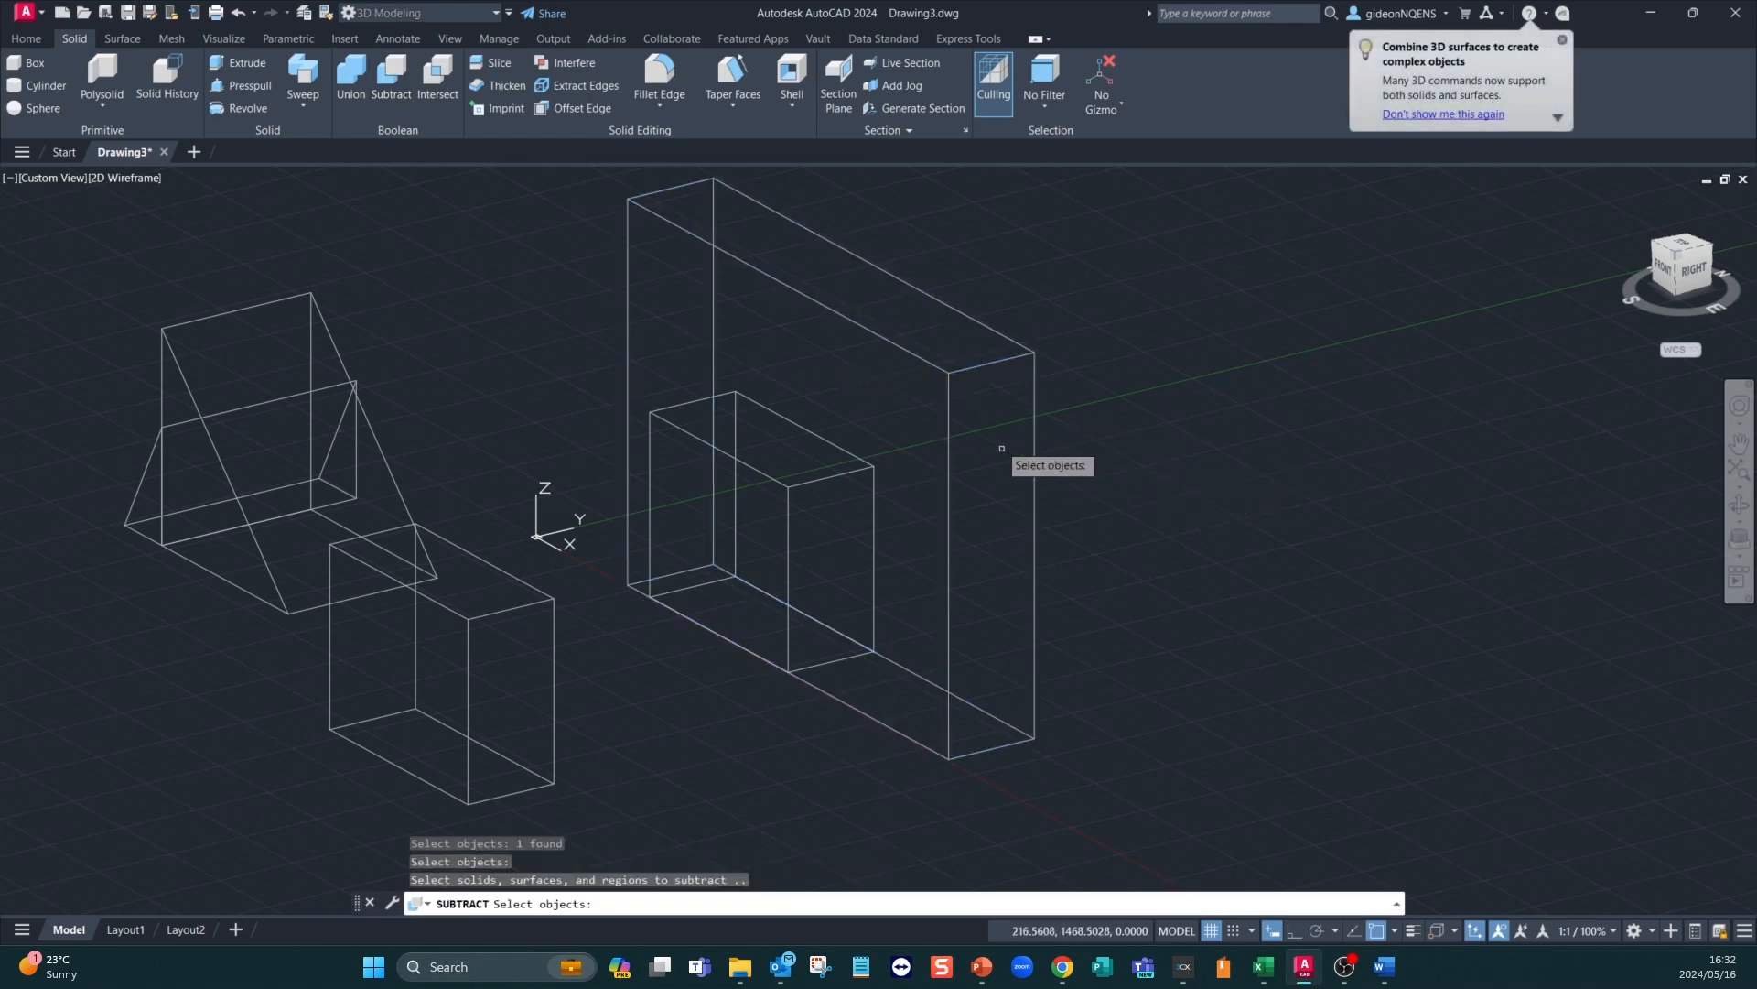
left_click(790, 493)
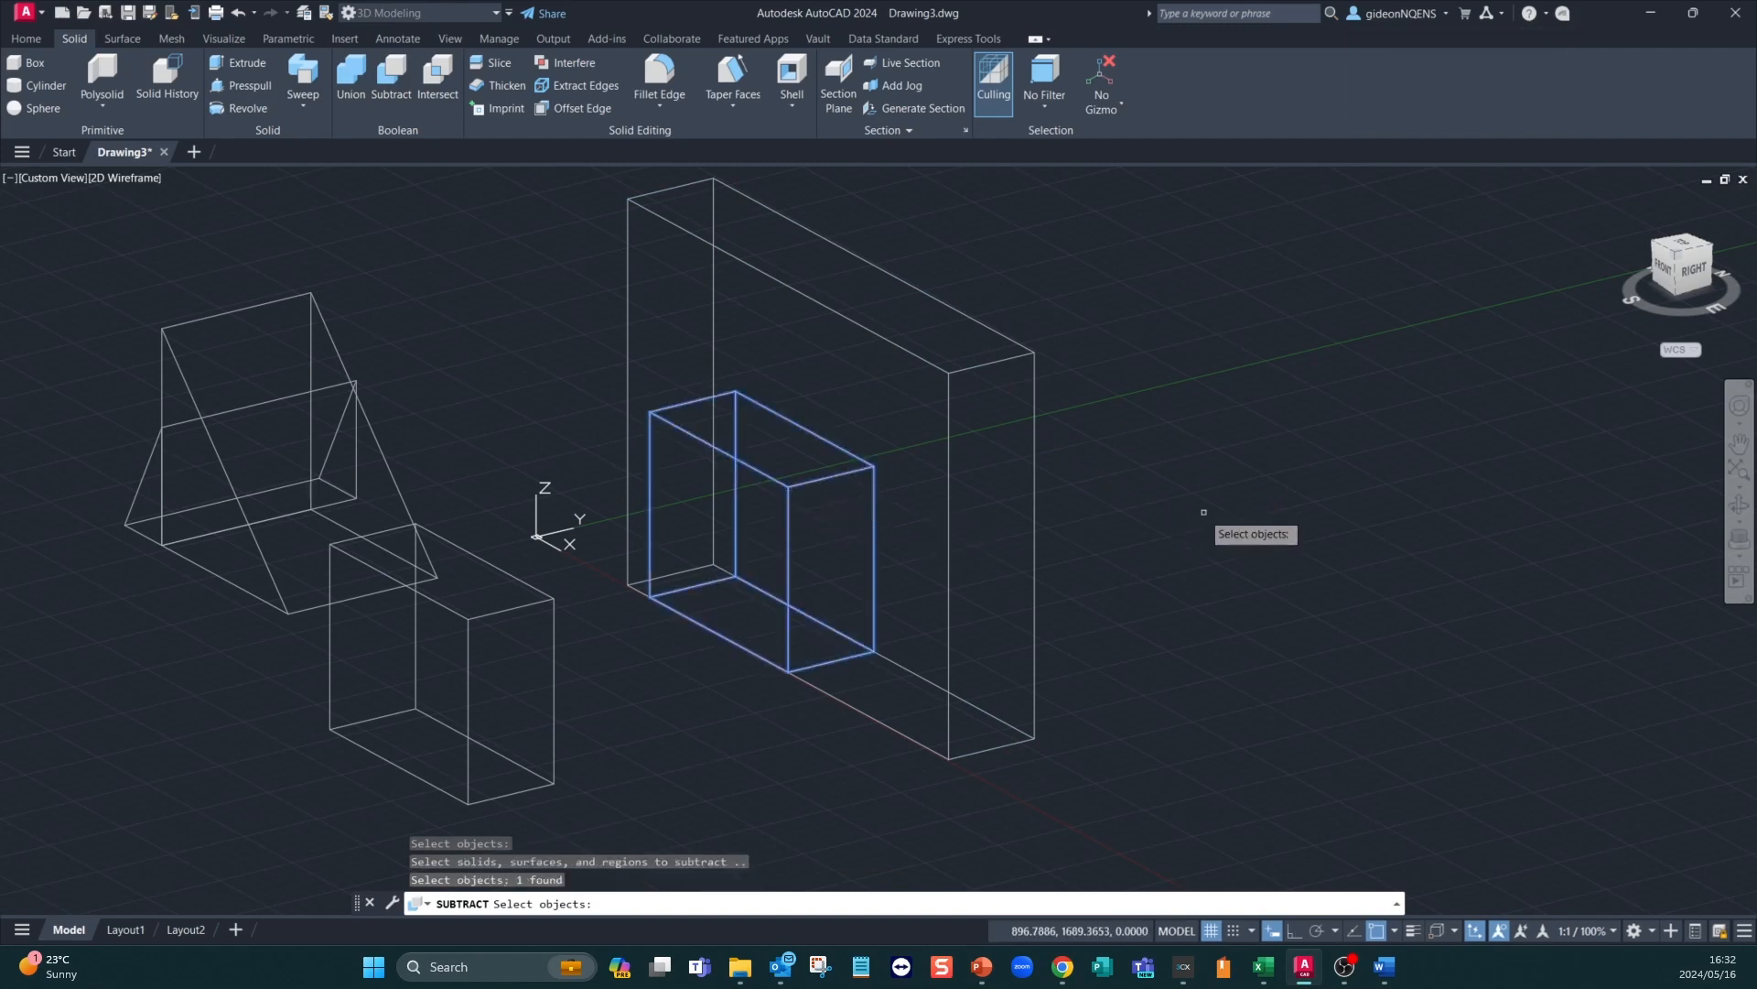
key("Return")
Set the visual style to X-Ray
left_click(22, 39)
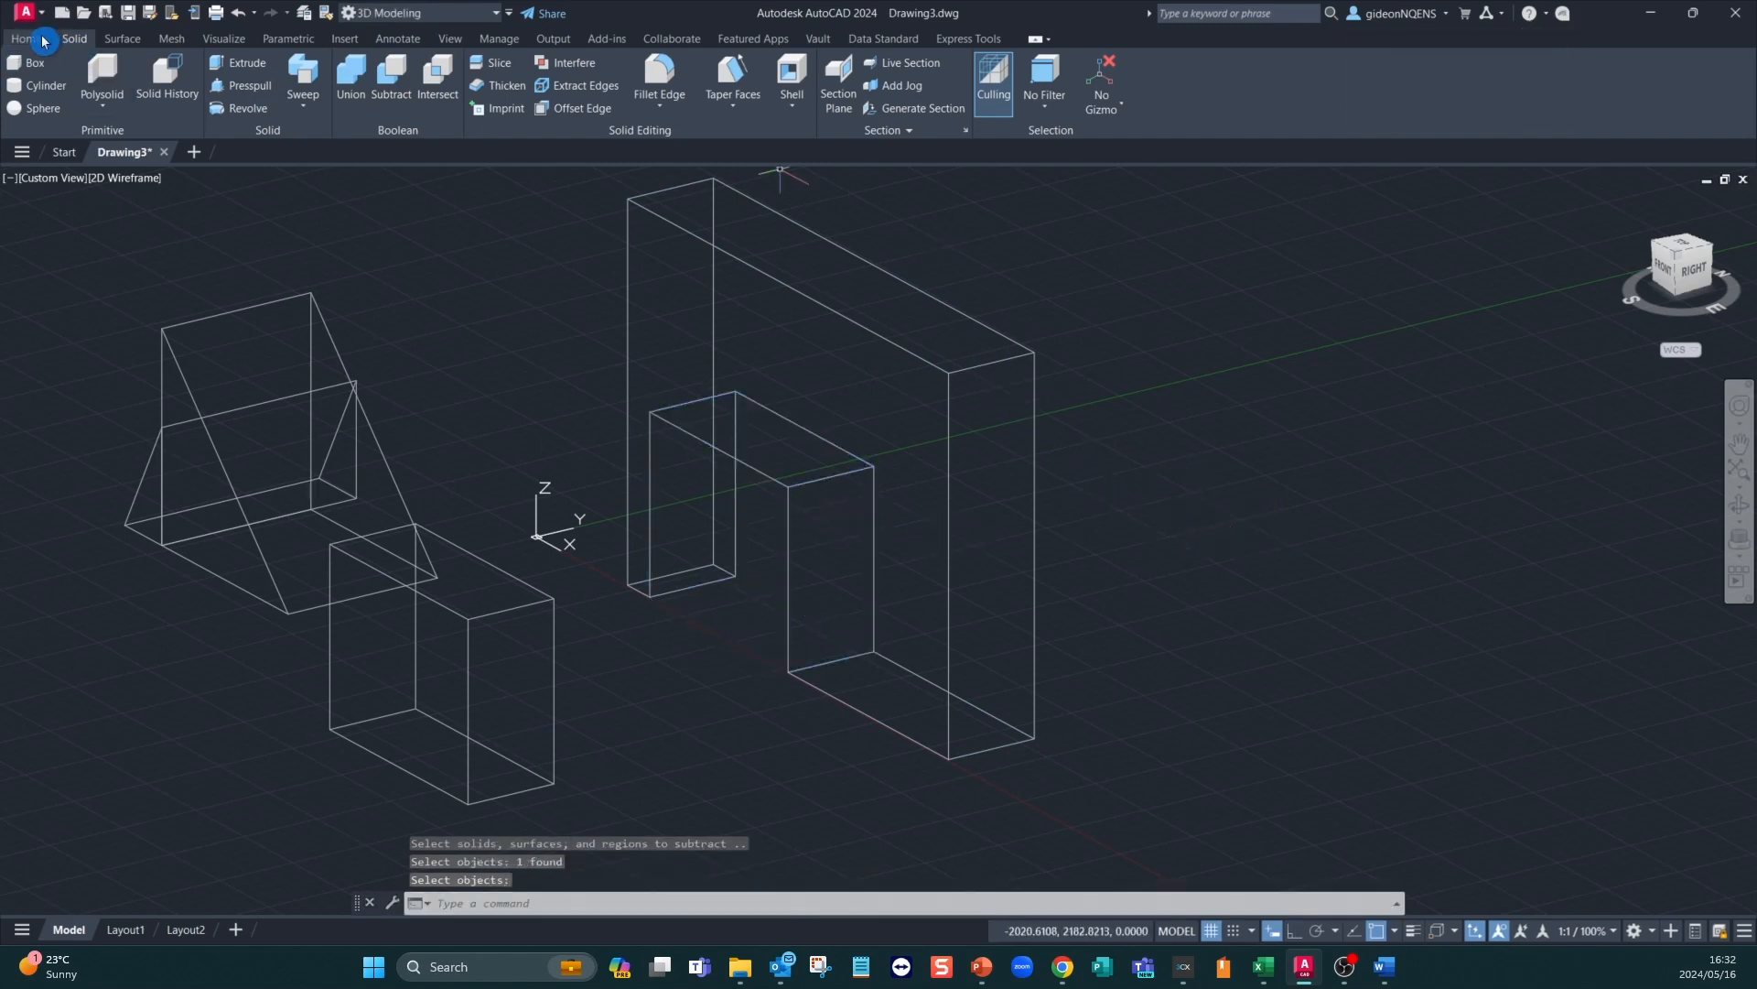
left_click(997, 66)
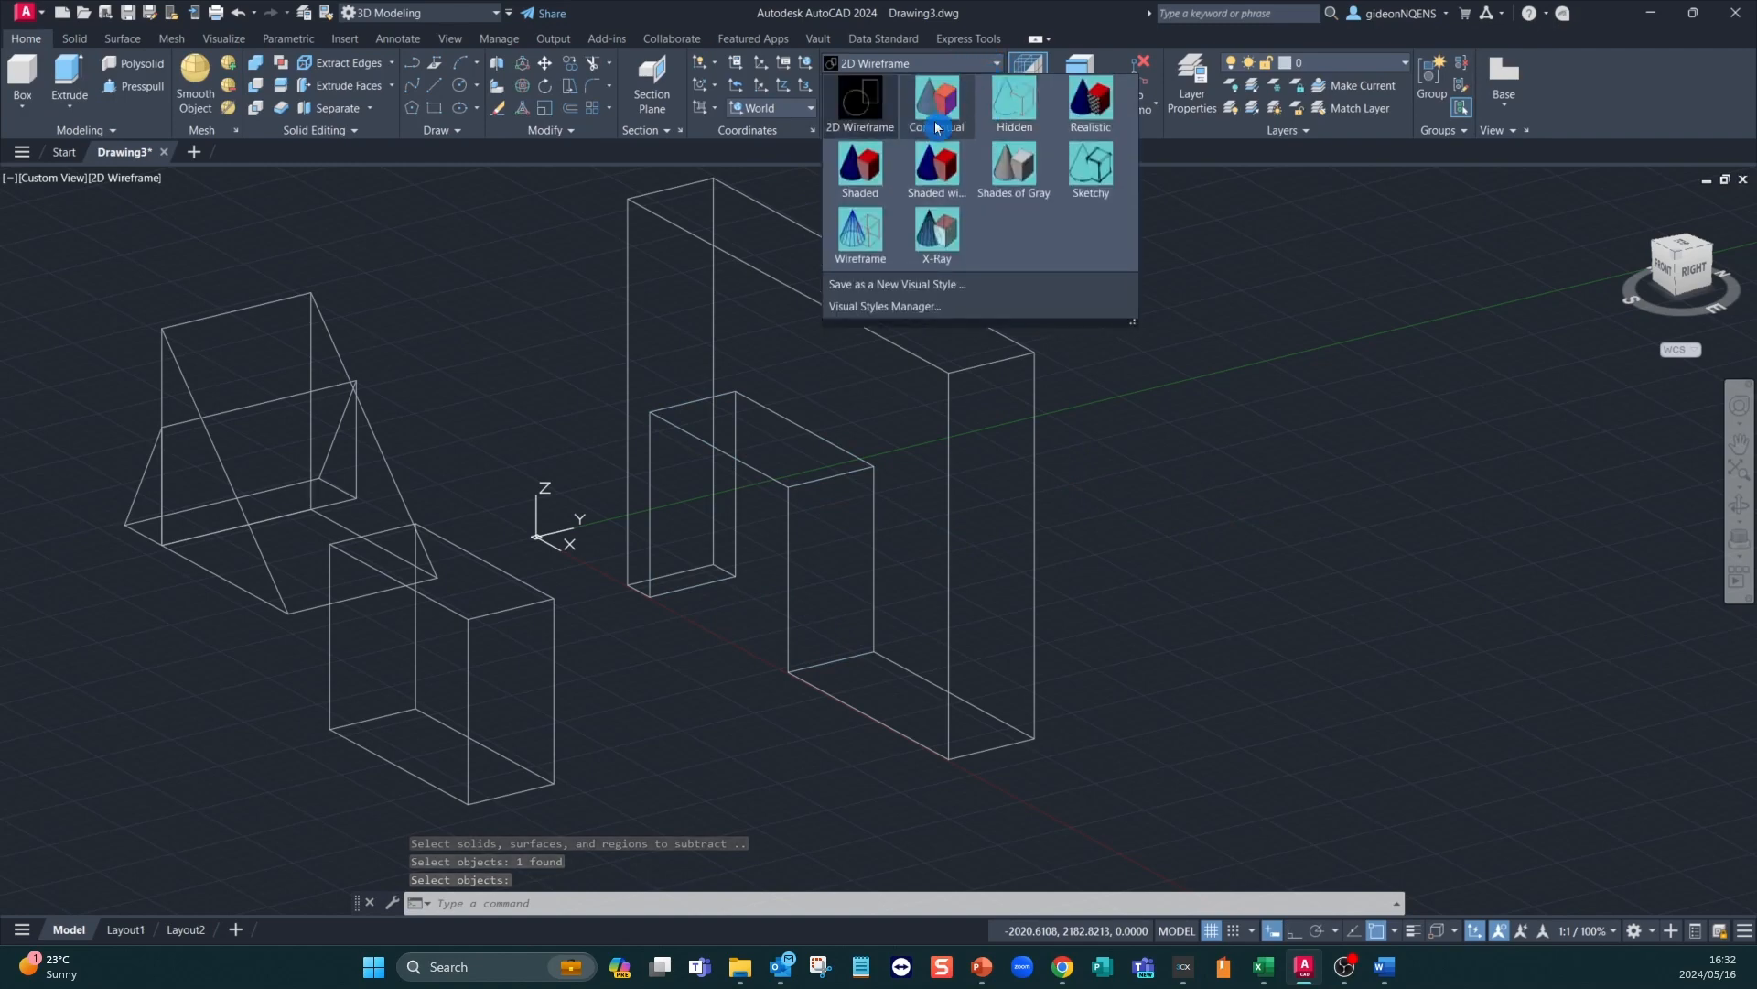
left_click(938, 238)
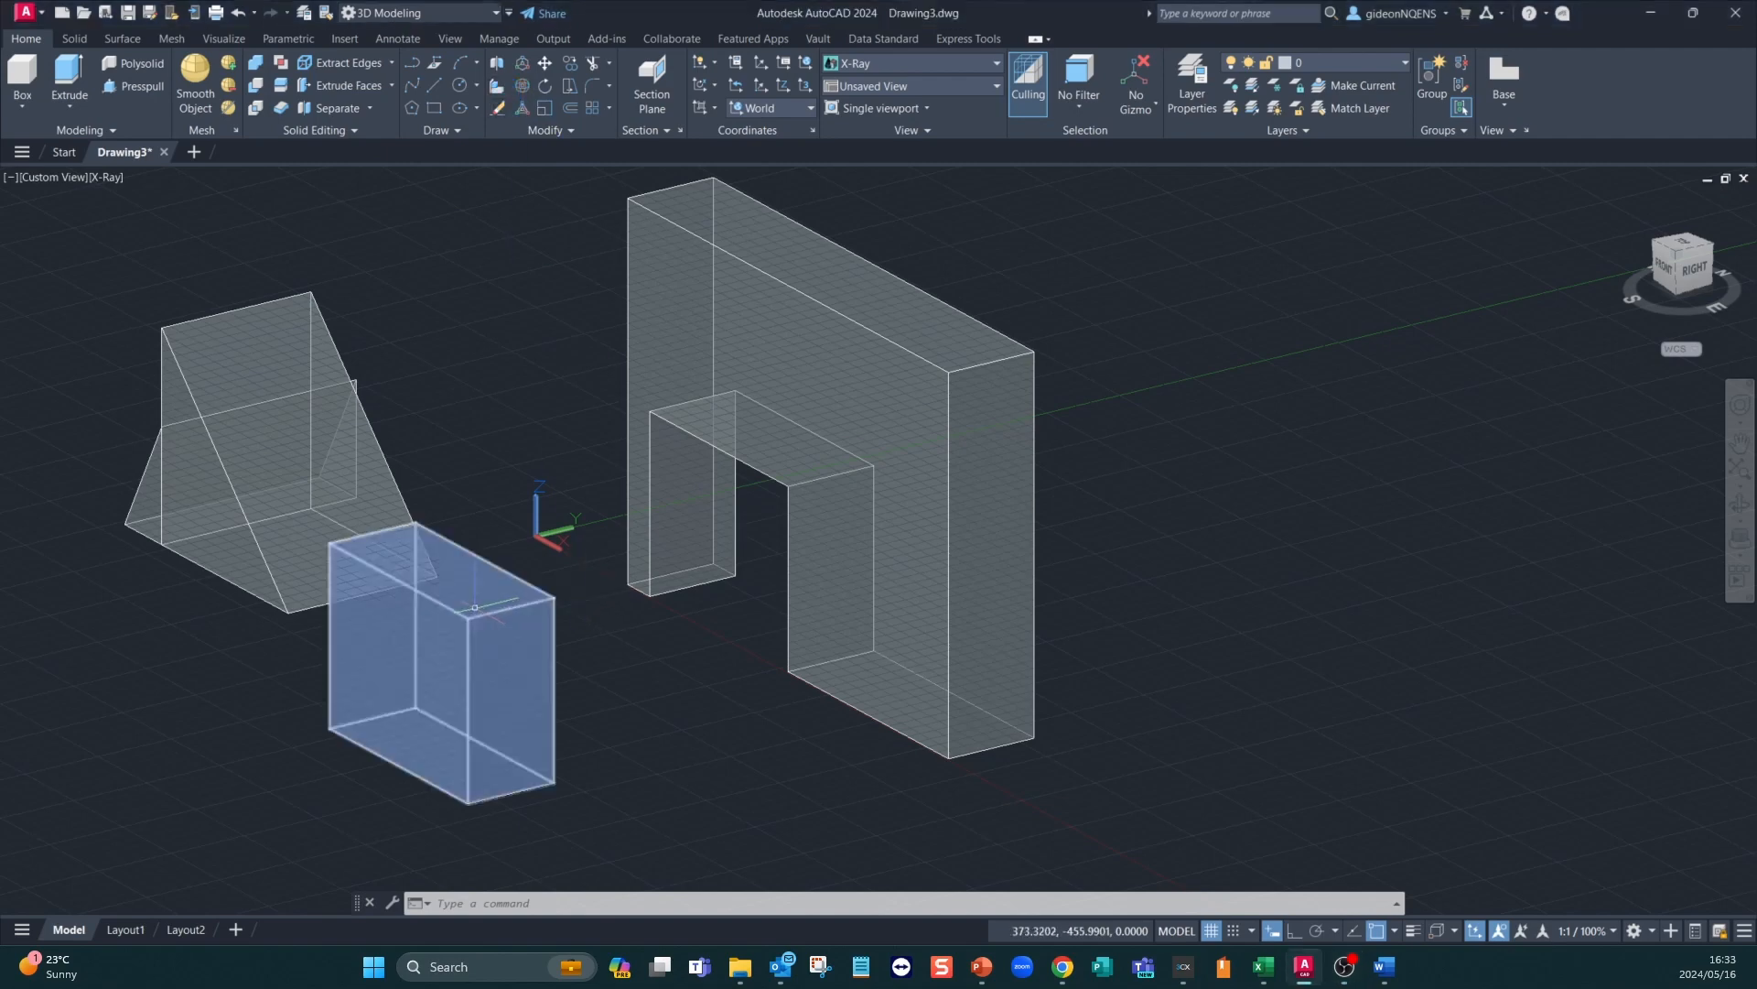
left_click(526, 631)
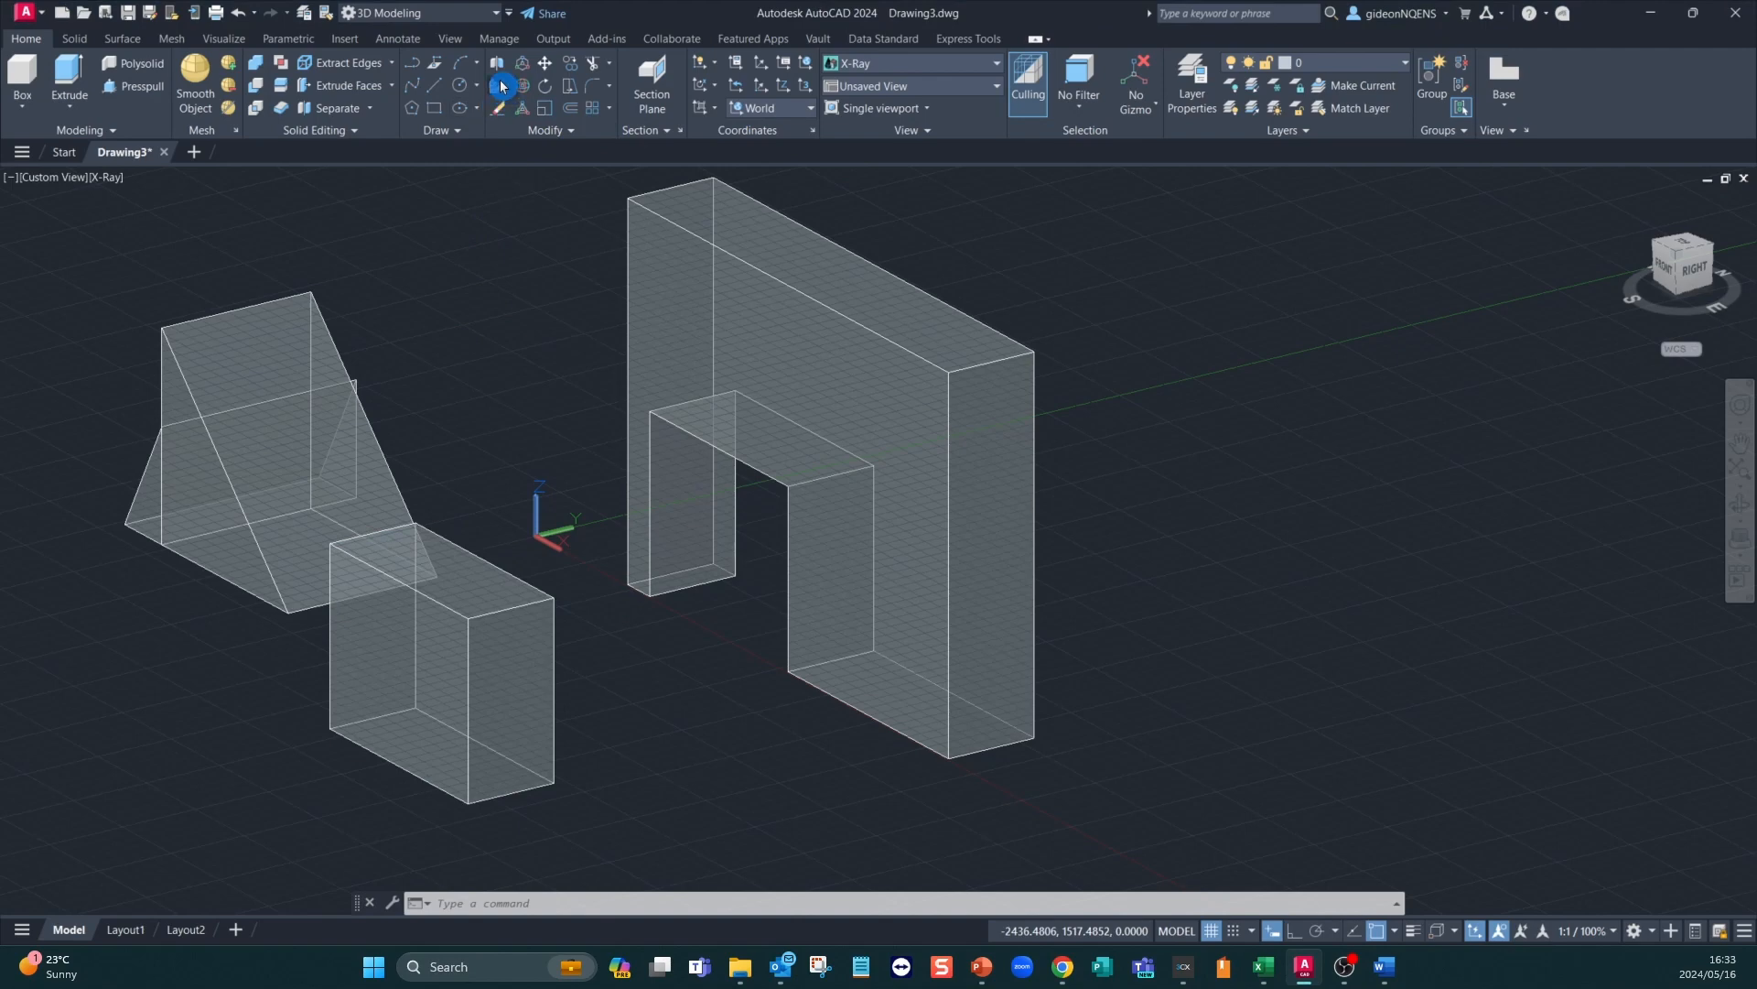
left_click(497, 87)
left_click(472, 626)
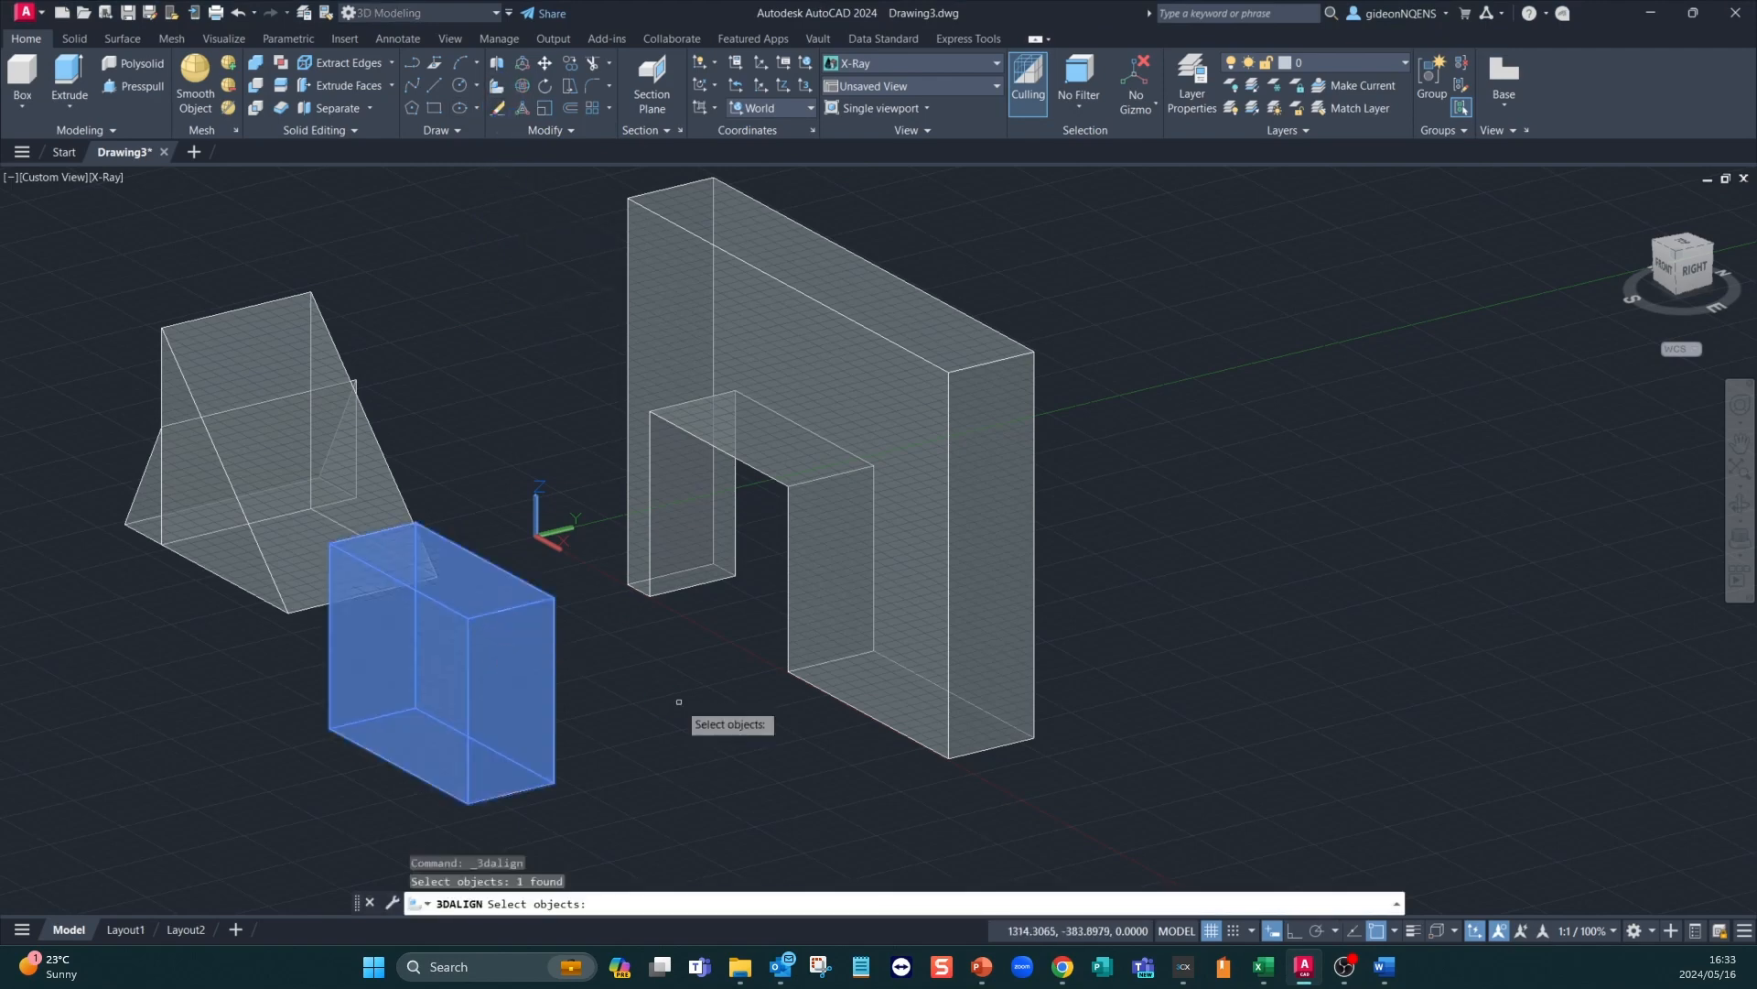
key("Return")
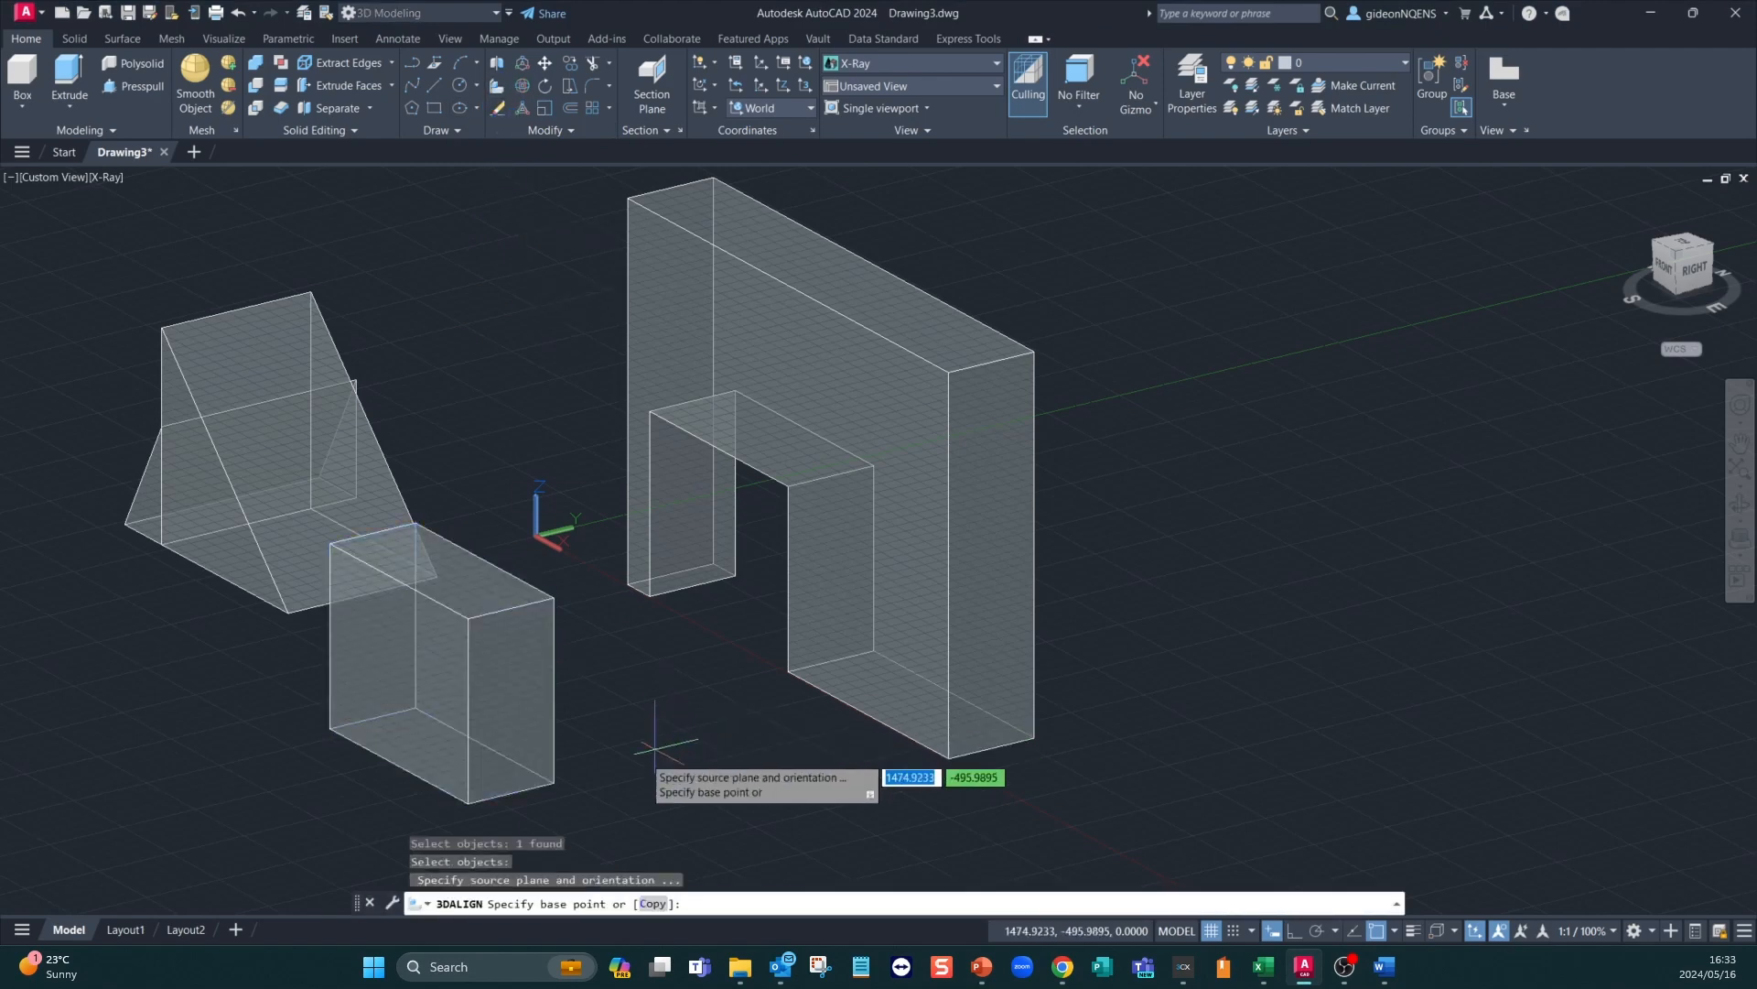
left_click(553, 784)
left_click(468, 804)
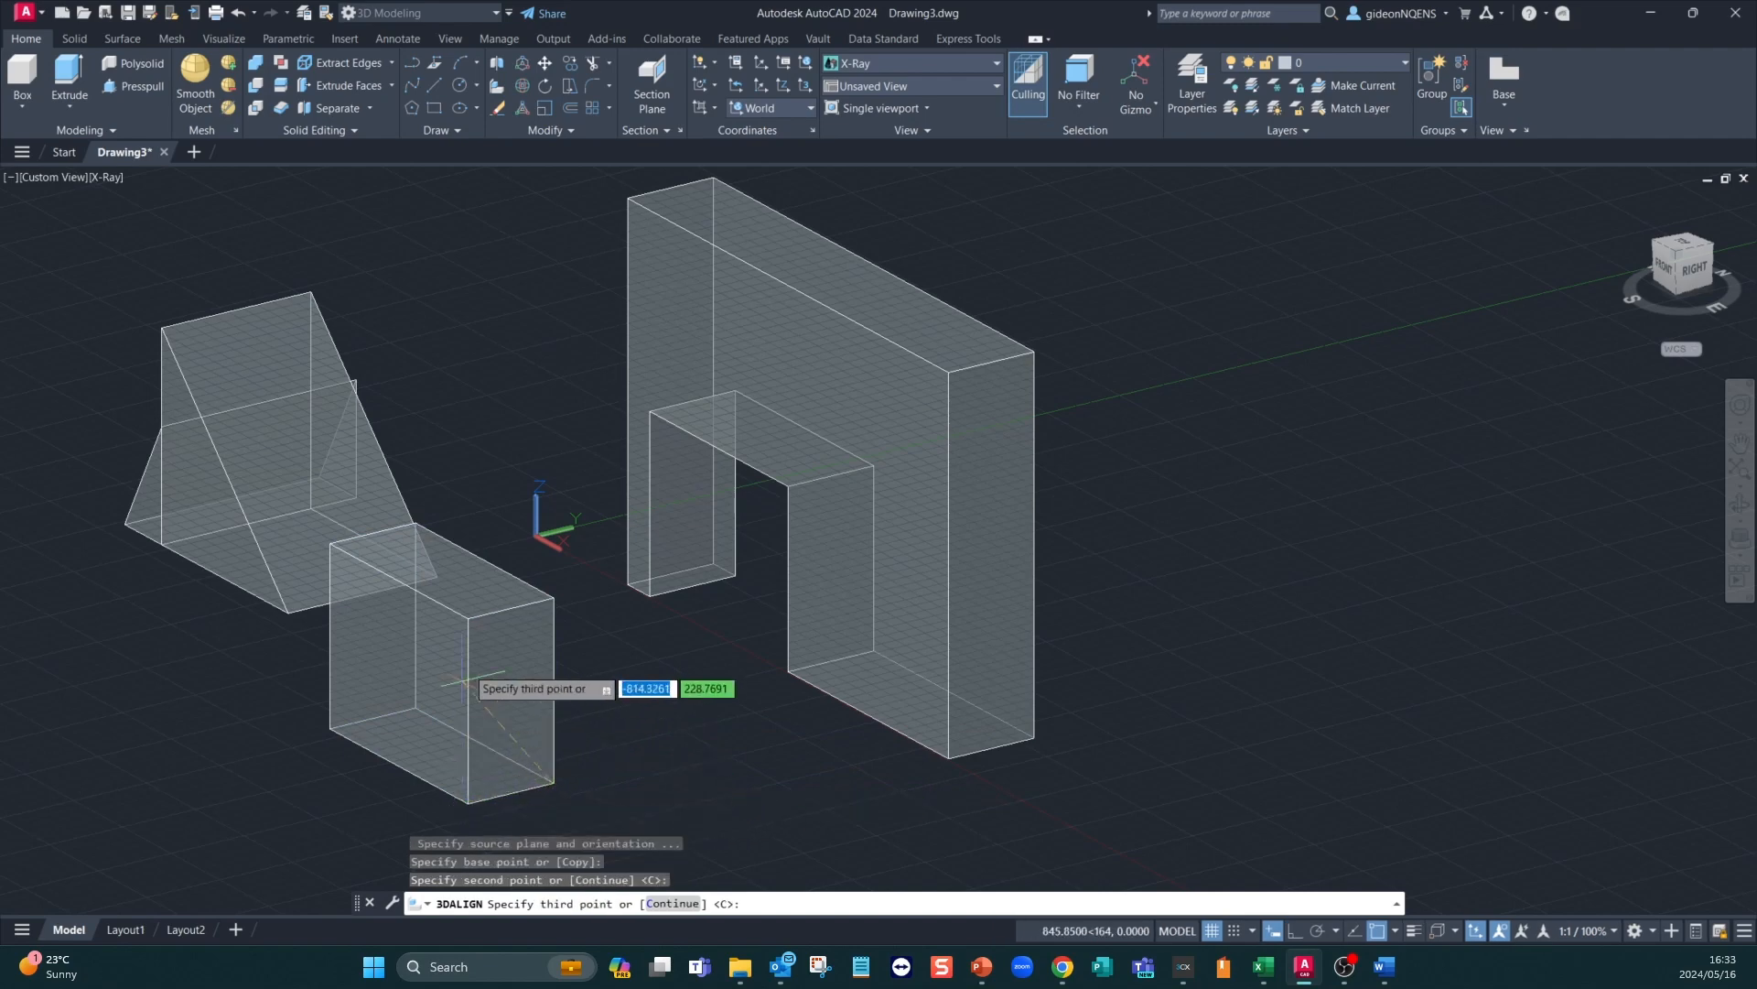
left_click(468, 620)
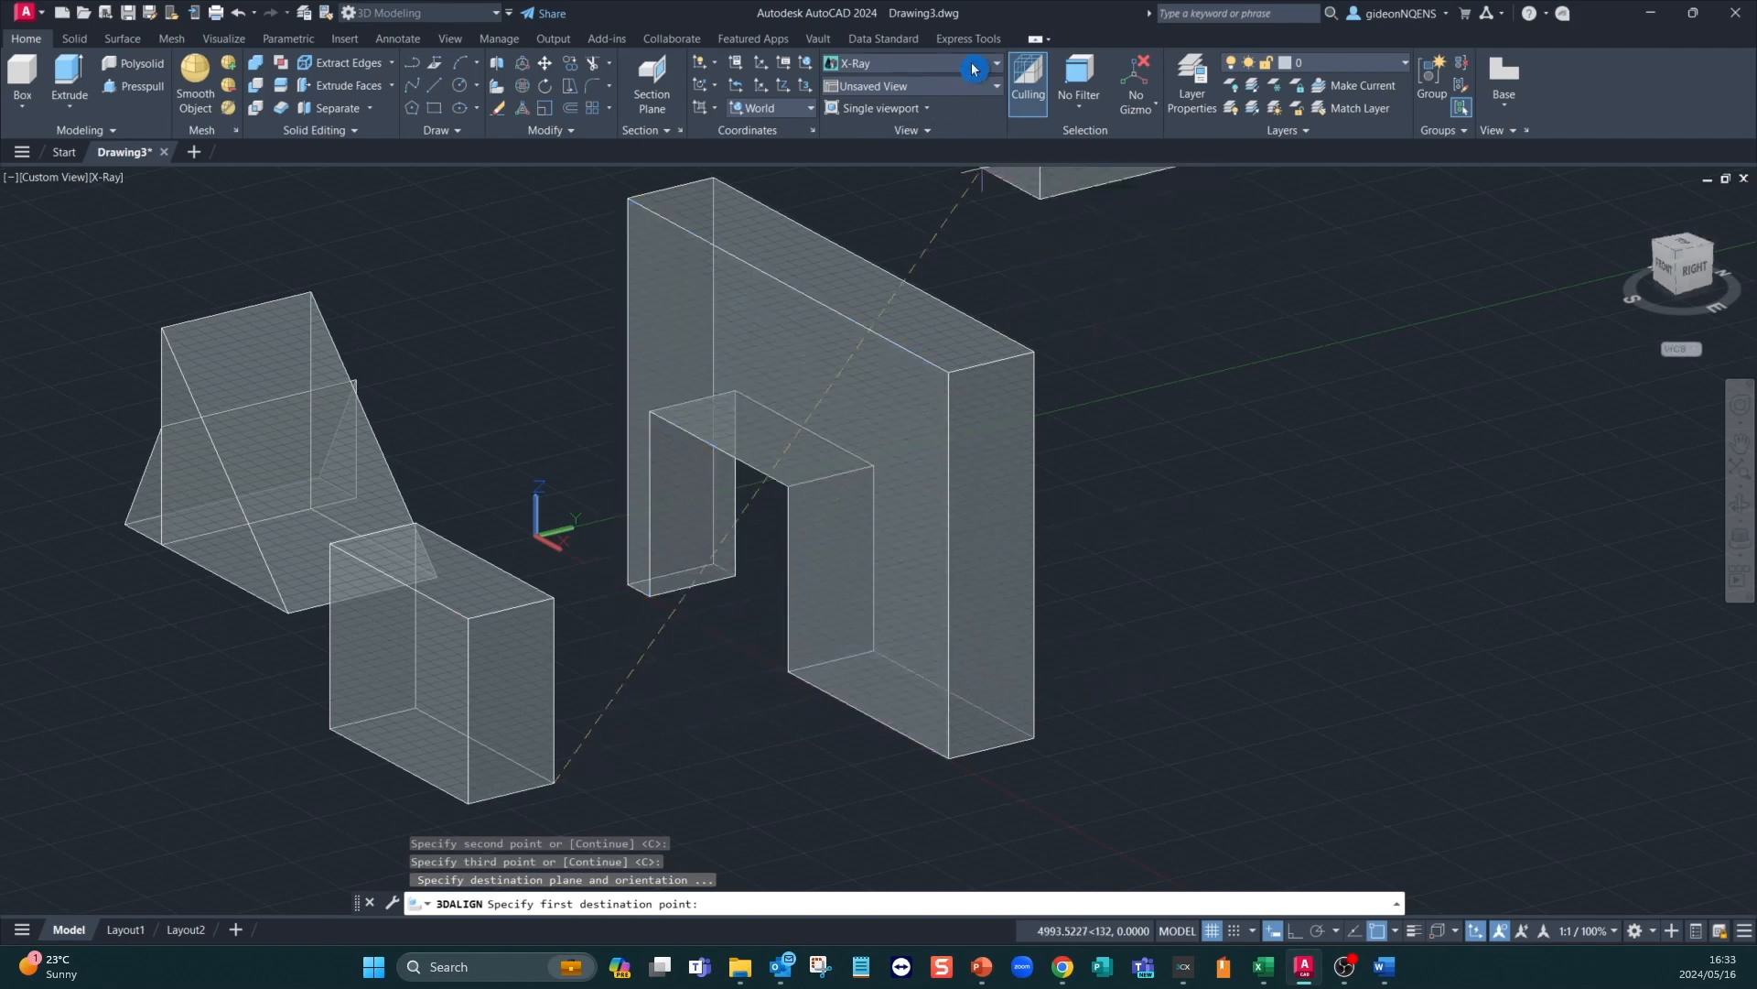
Switch to 2D Wireframe and 3D Align the smaller box into the tall block's opening, matching three corners of its end face
left_click(996, 64)
left_click(860, 107)
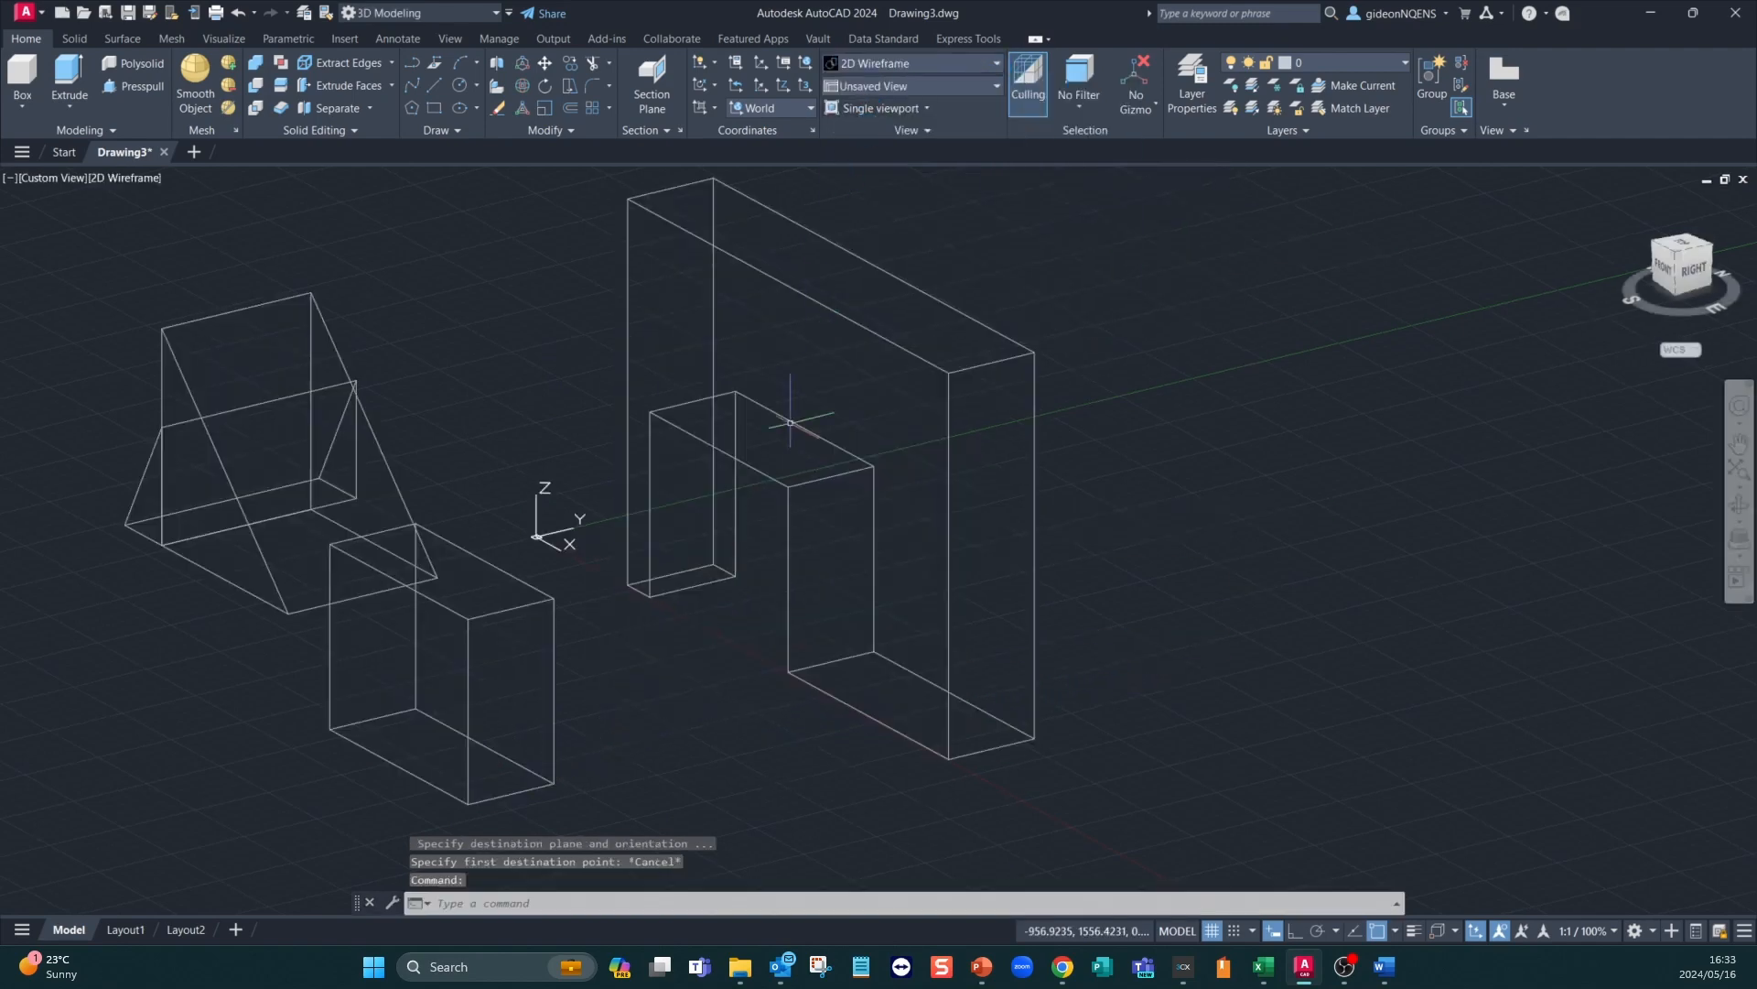
left_click(500, 88)
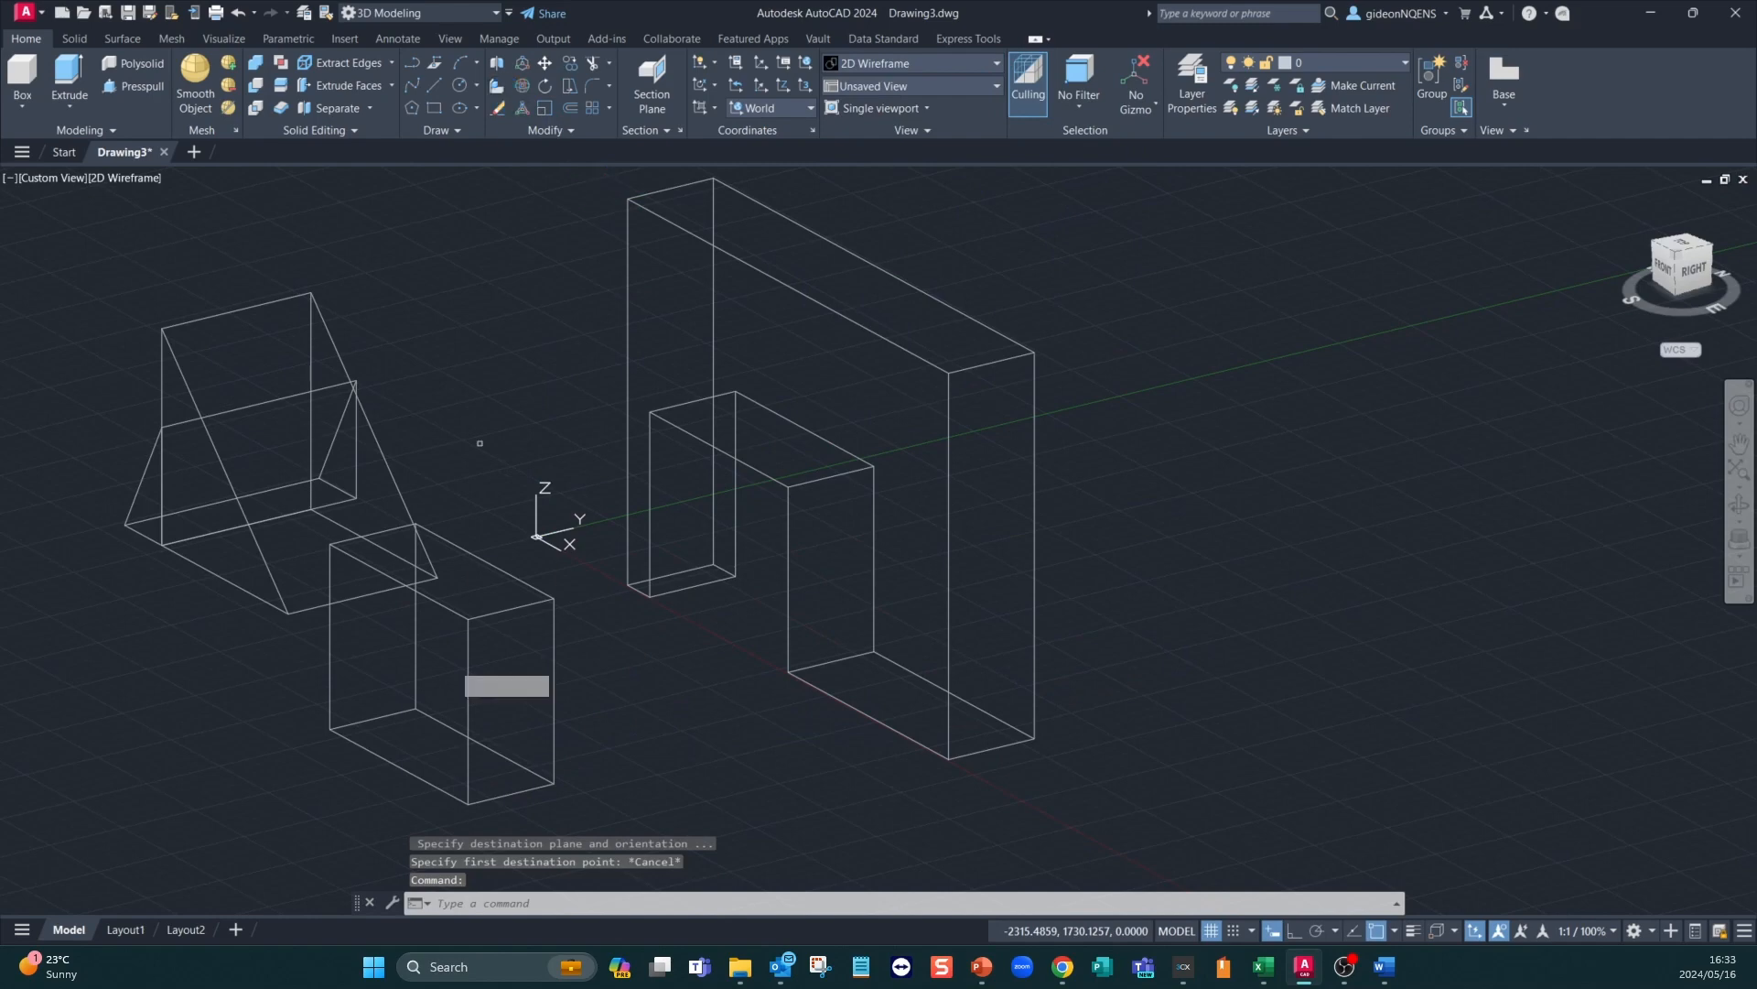
left_click(518, 608)
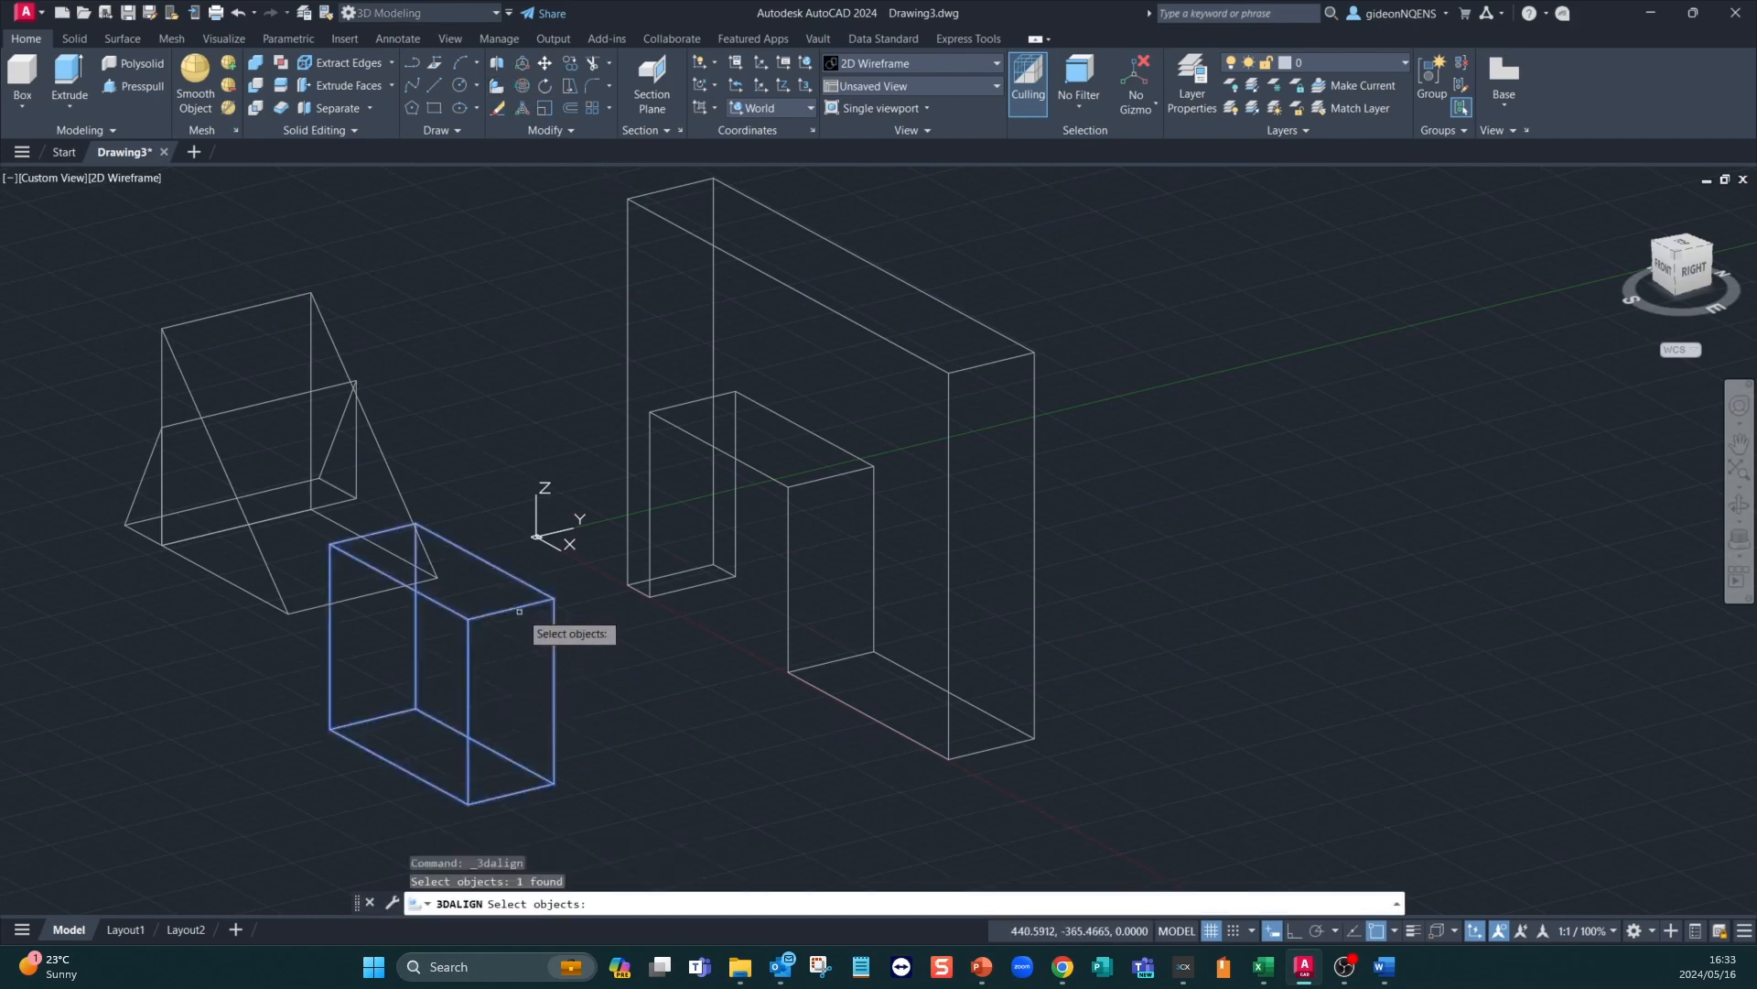
key("Return")
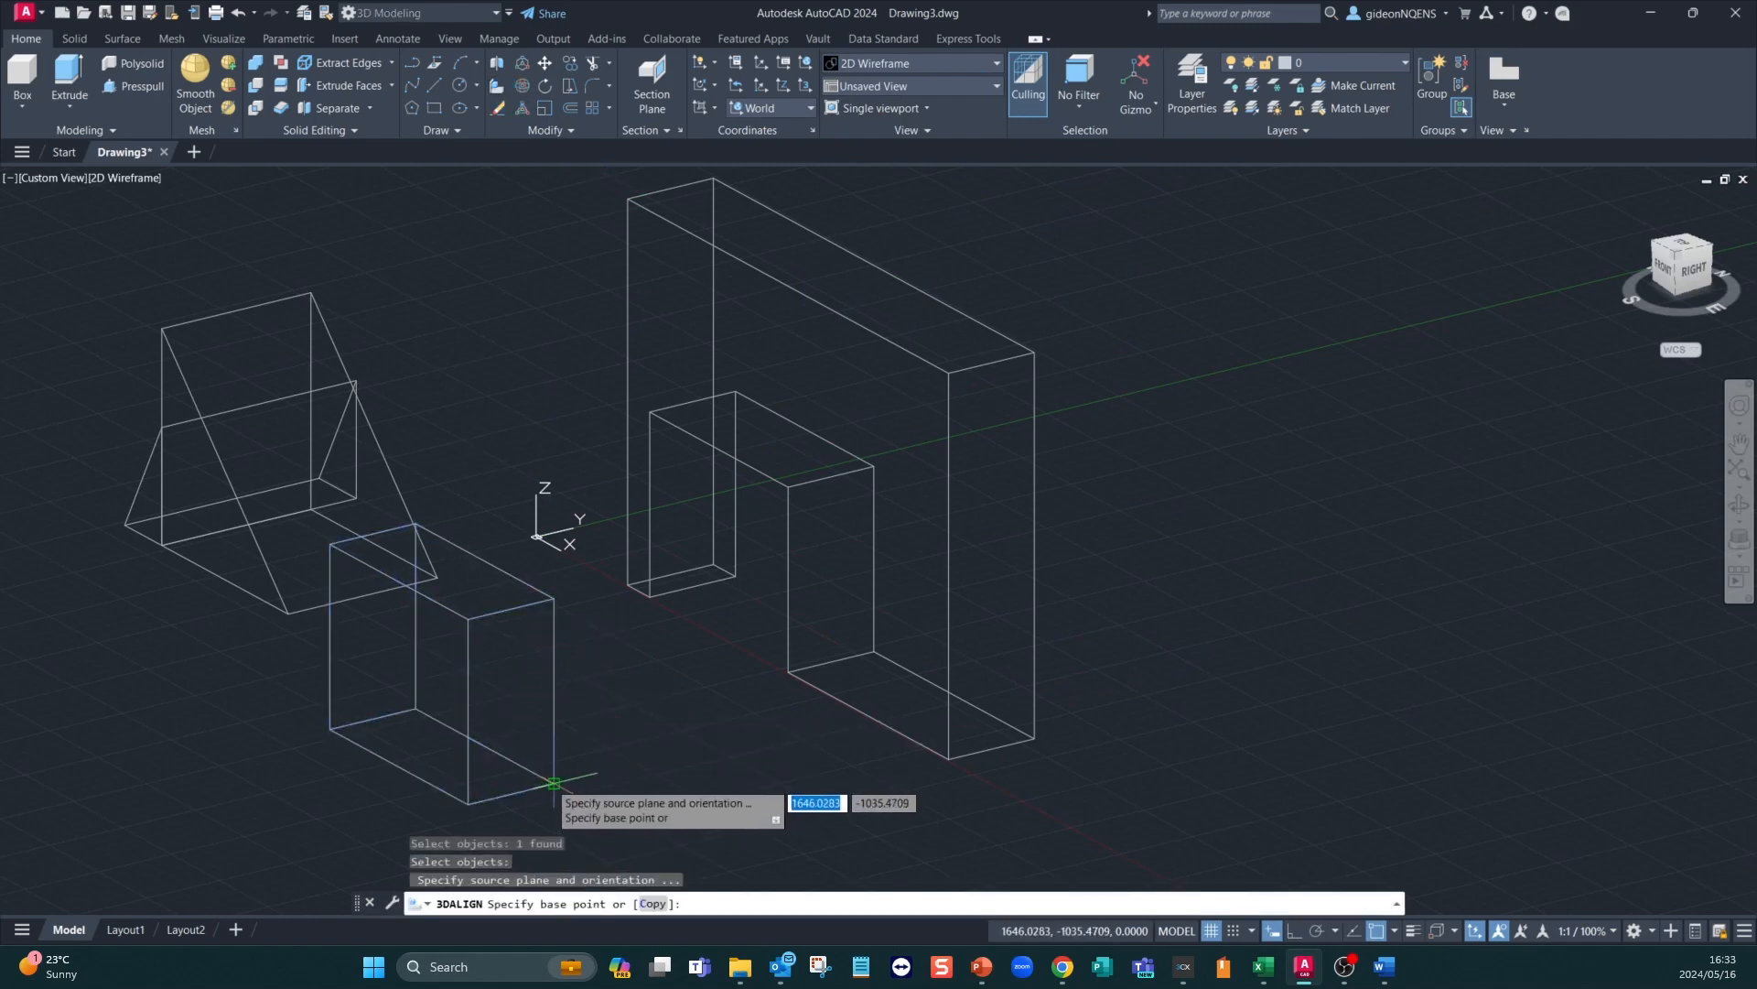
left_click(554, 784)
left_click(468, 804)
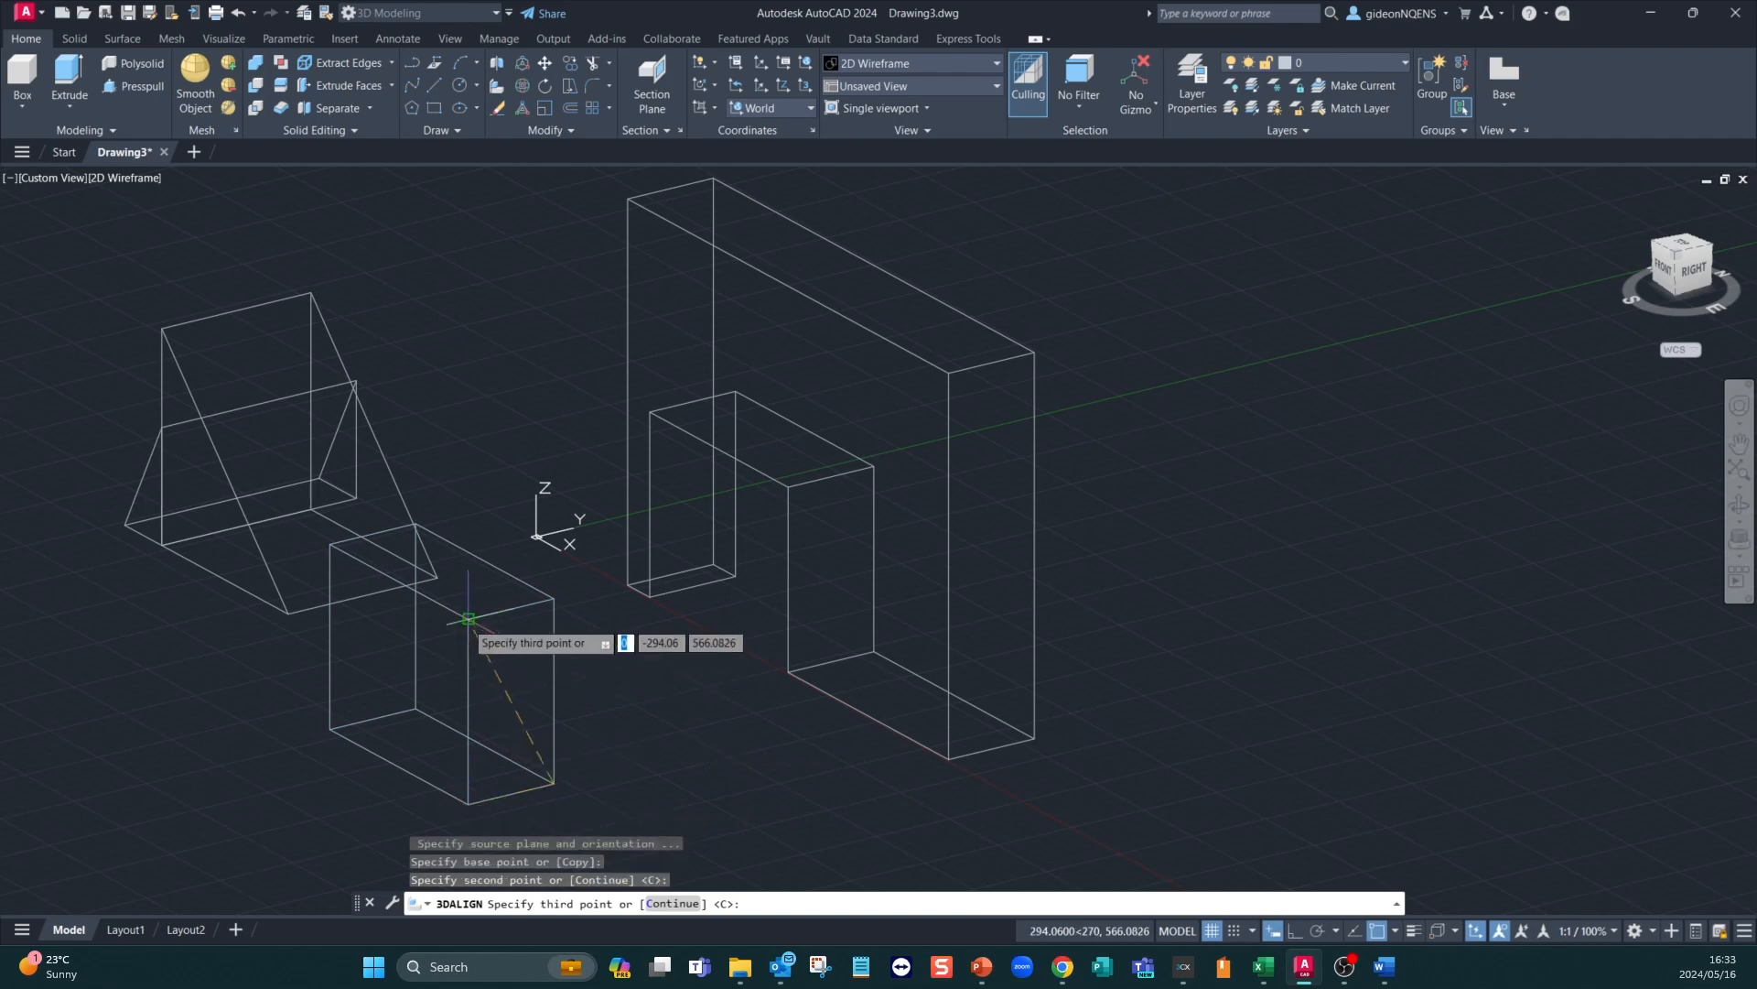
left_click(468, 619)
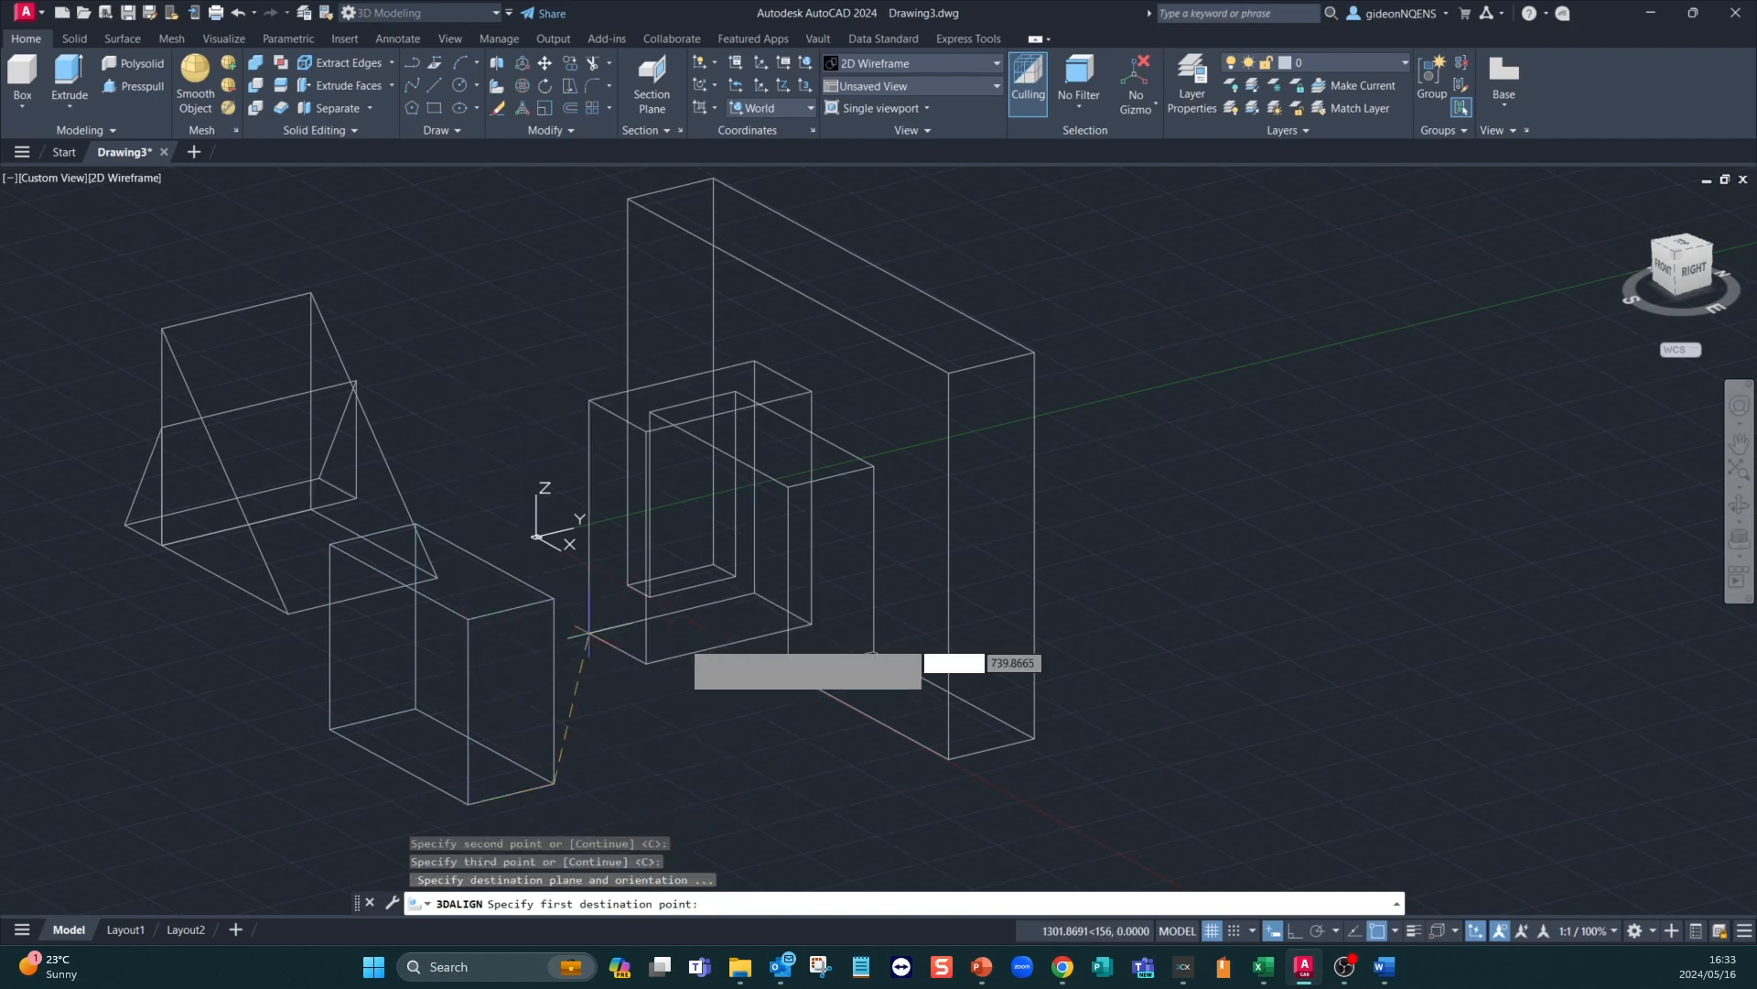
left_click(874, 650)
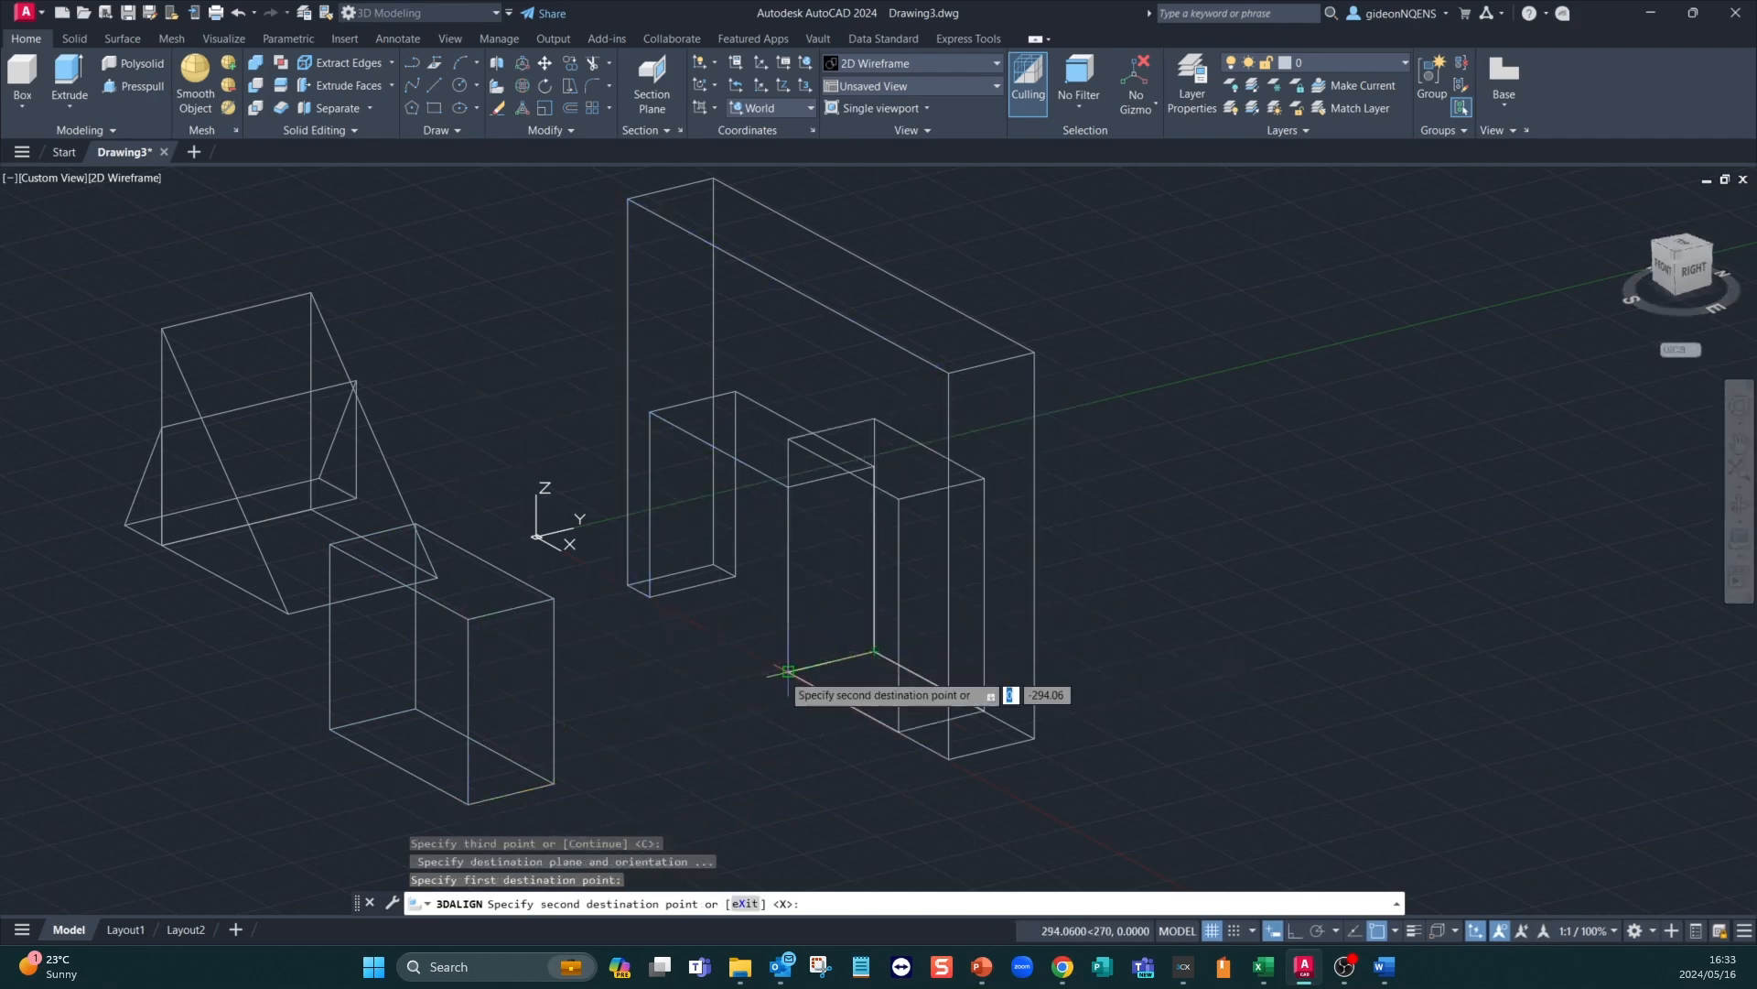
left_click(789, 671)
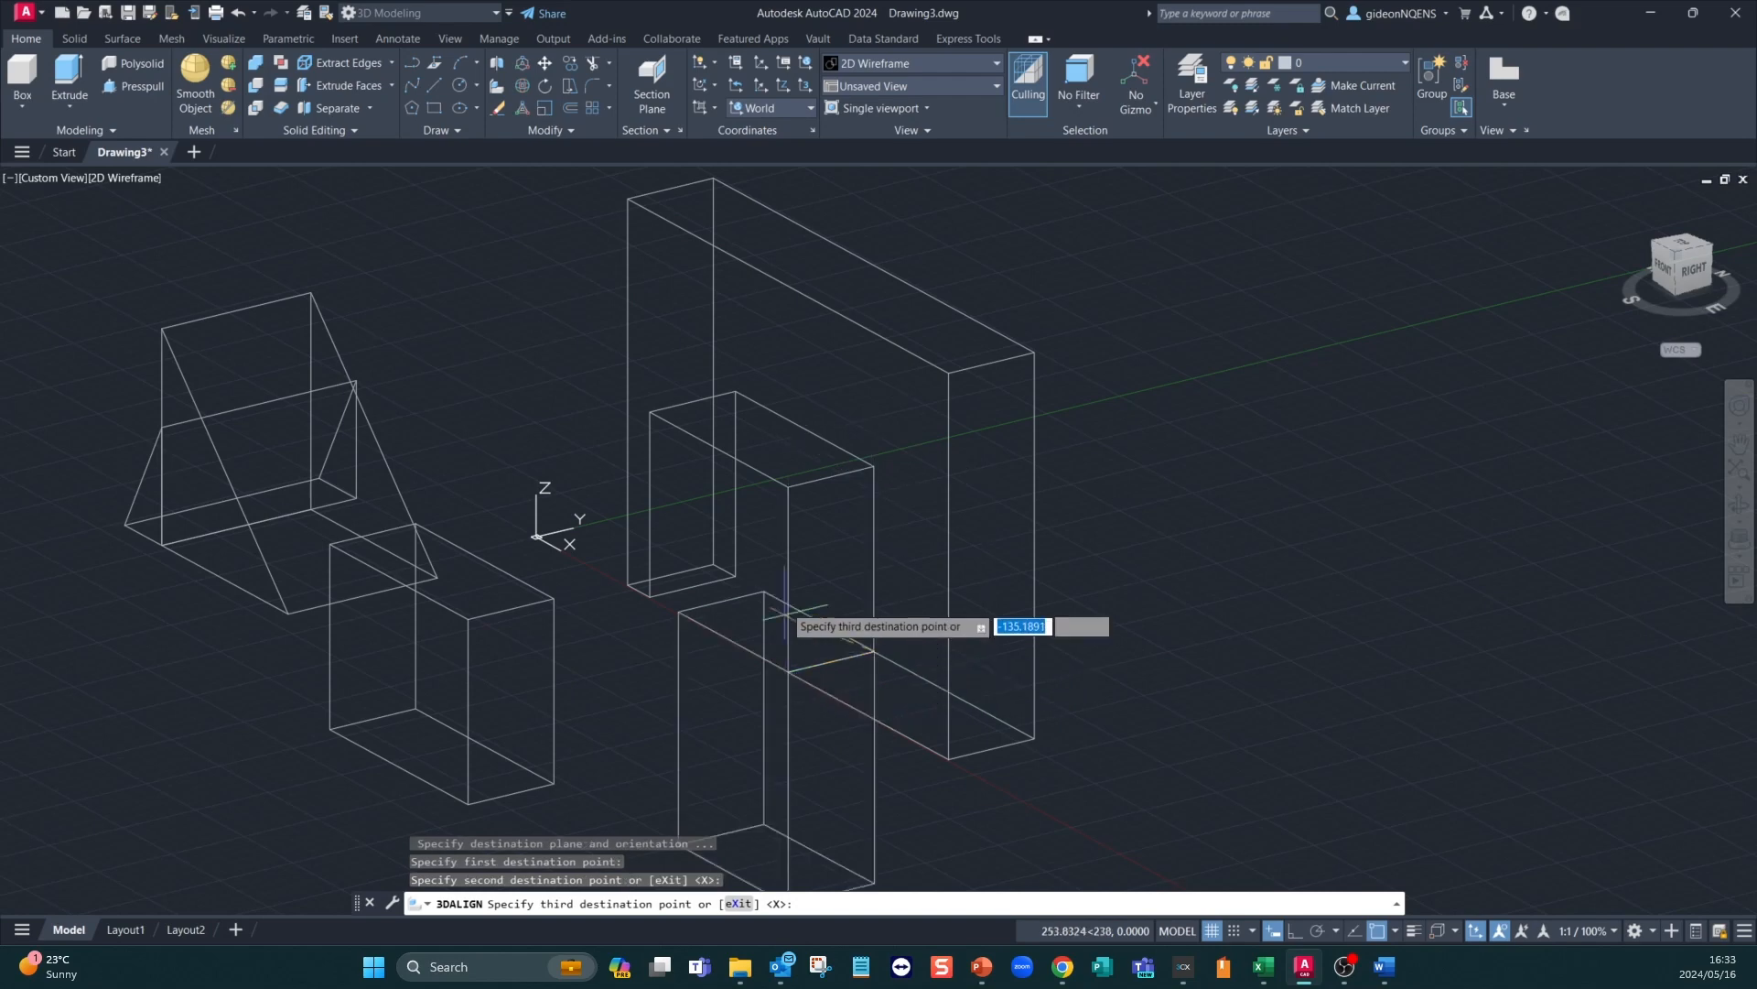
left_click(788, 486)
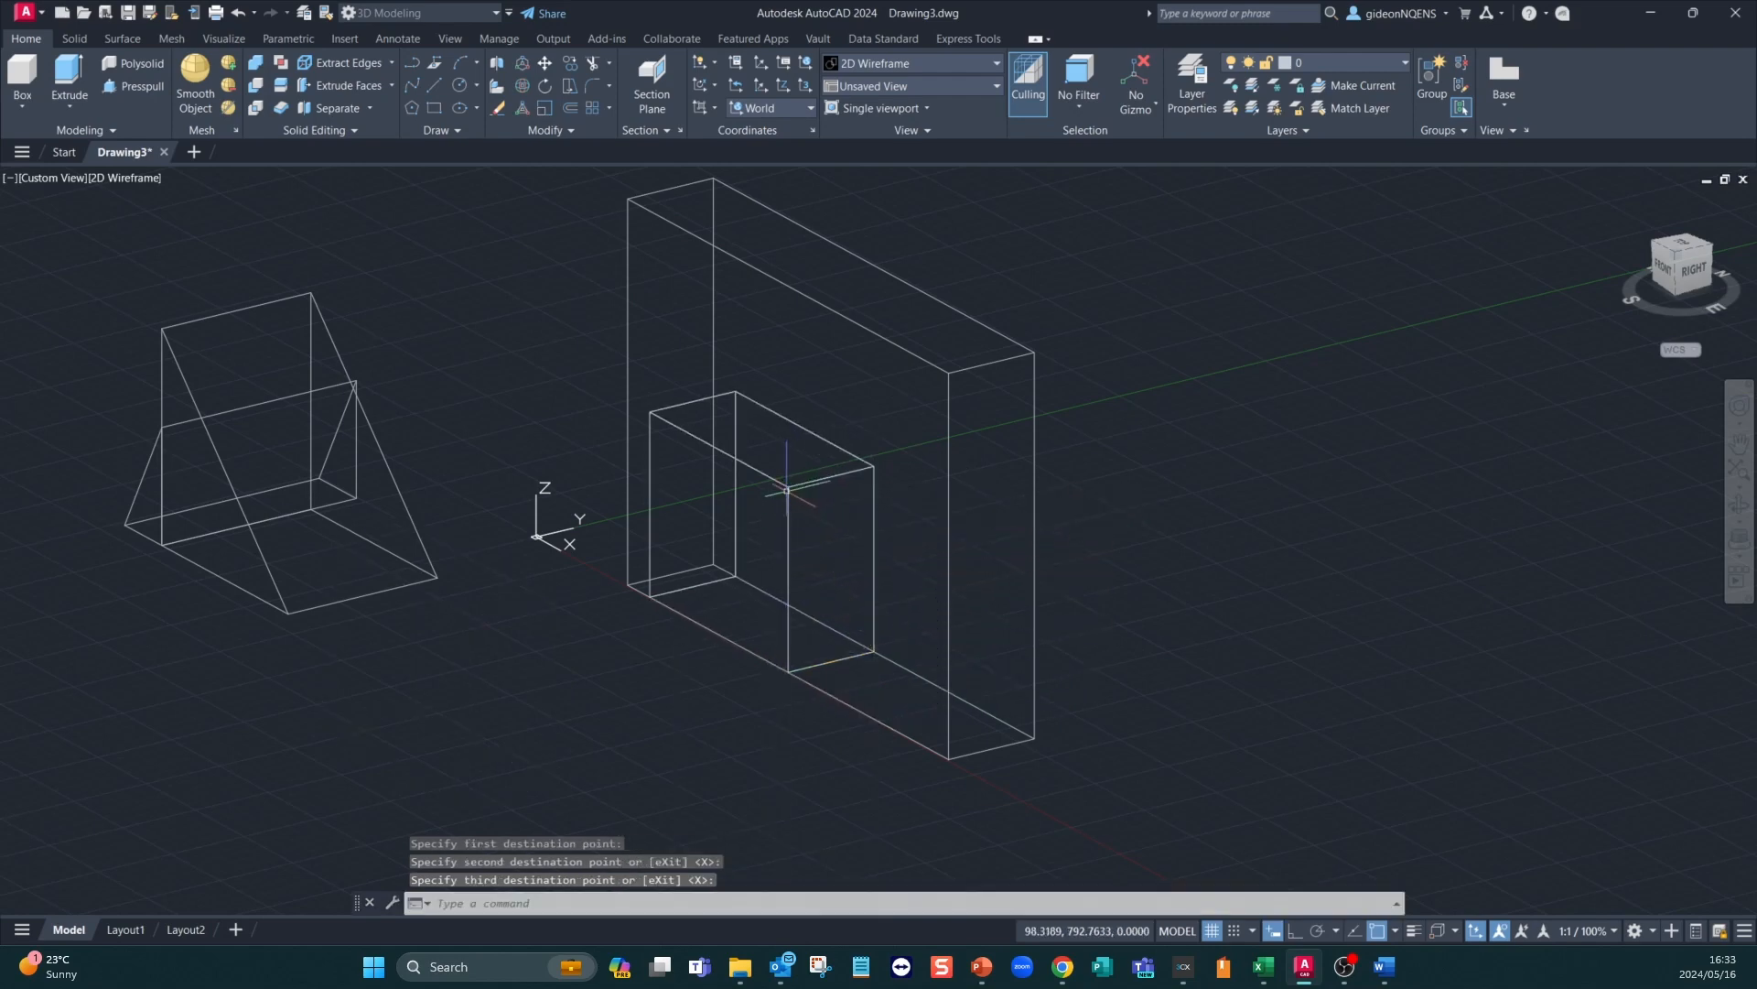
Set the visual style to X-Ray and dismiss the 3D display performance notification
left_click(998, 64)
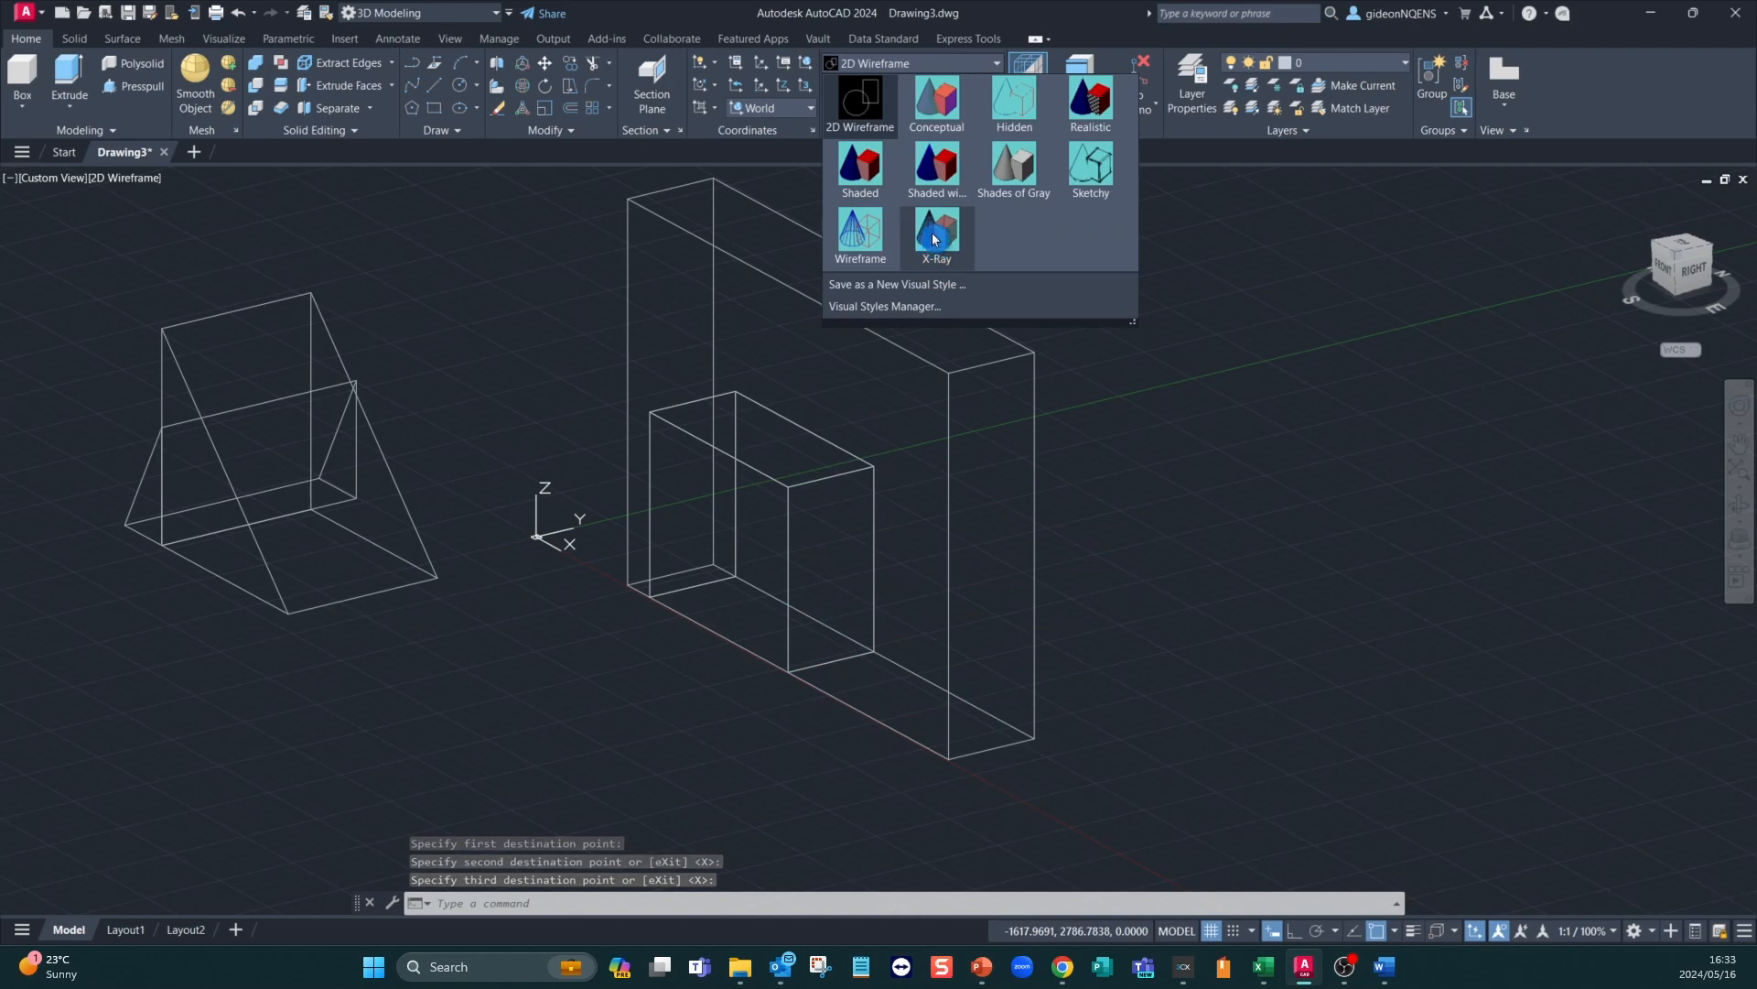
left_click(933, 247)
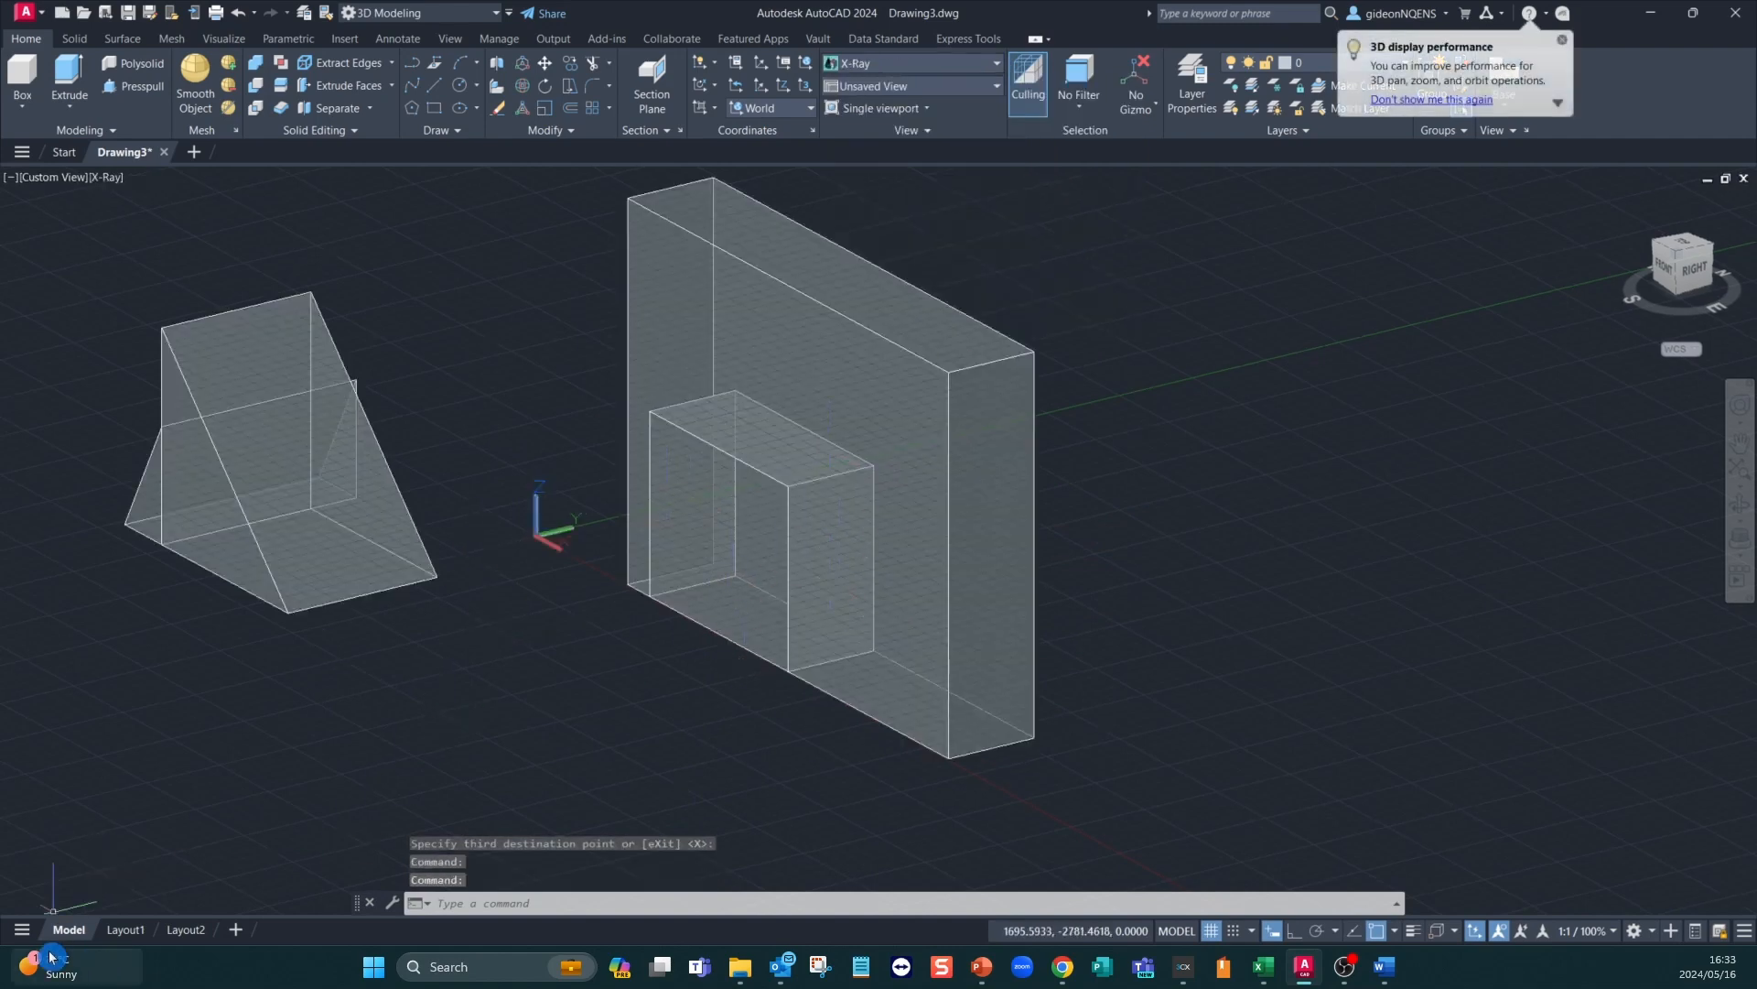
left_click(98, 967)
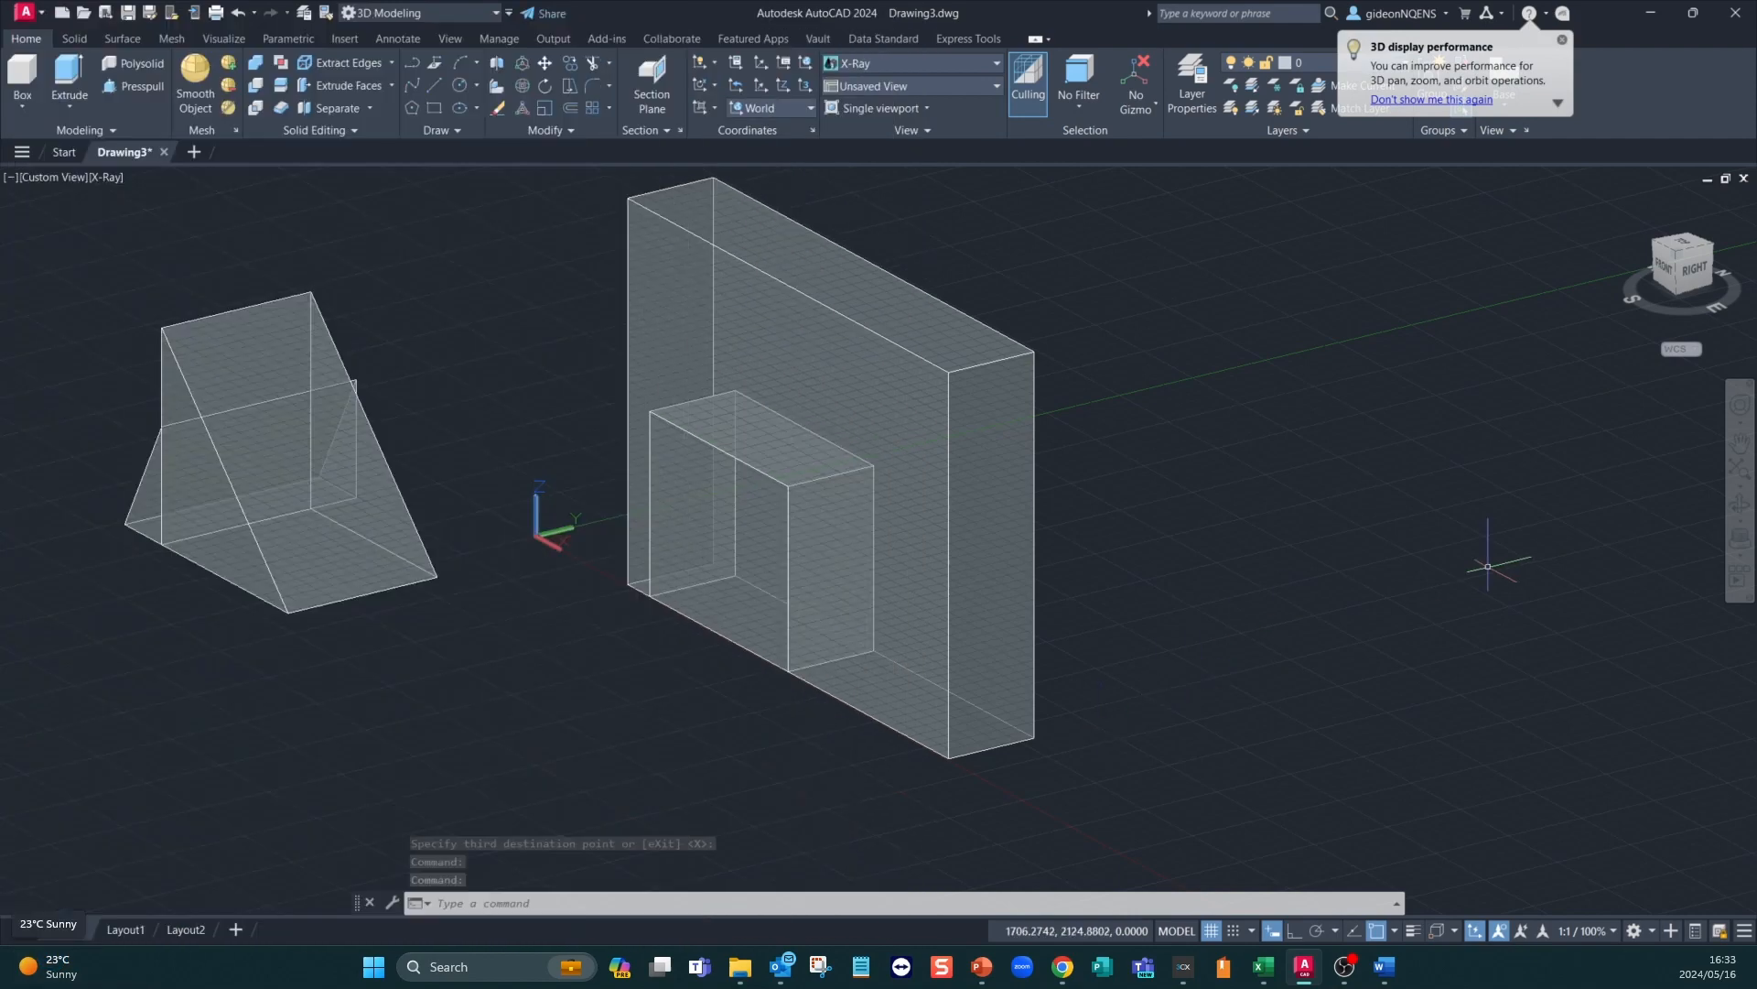
left_click(1565, 44)
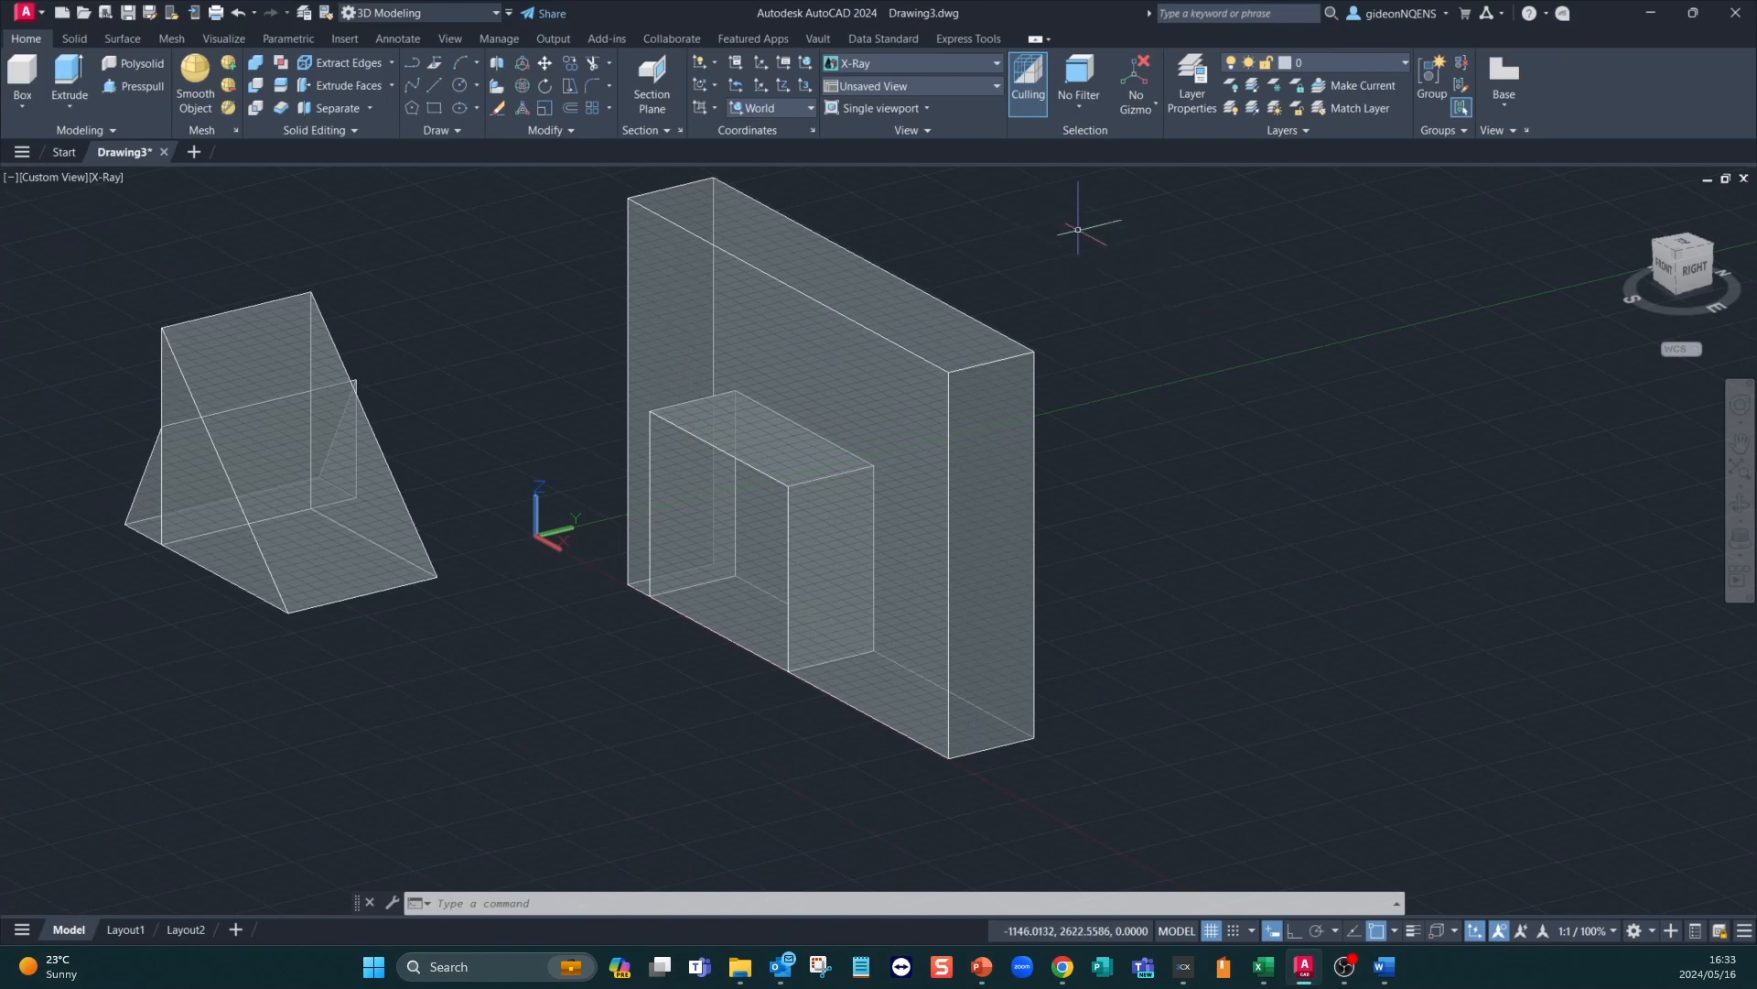
Set the default gizmo to Move Gizmo
left_click(1157, 110)
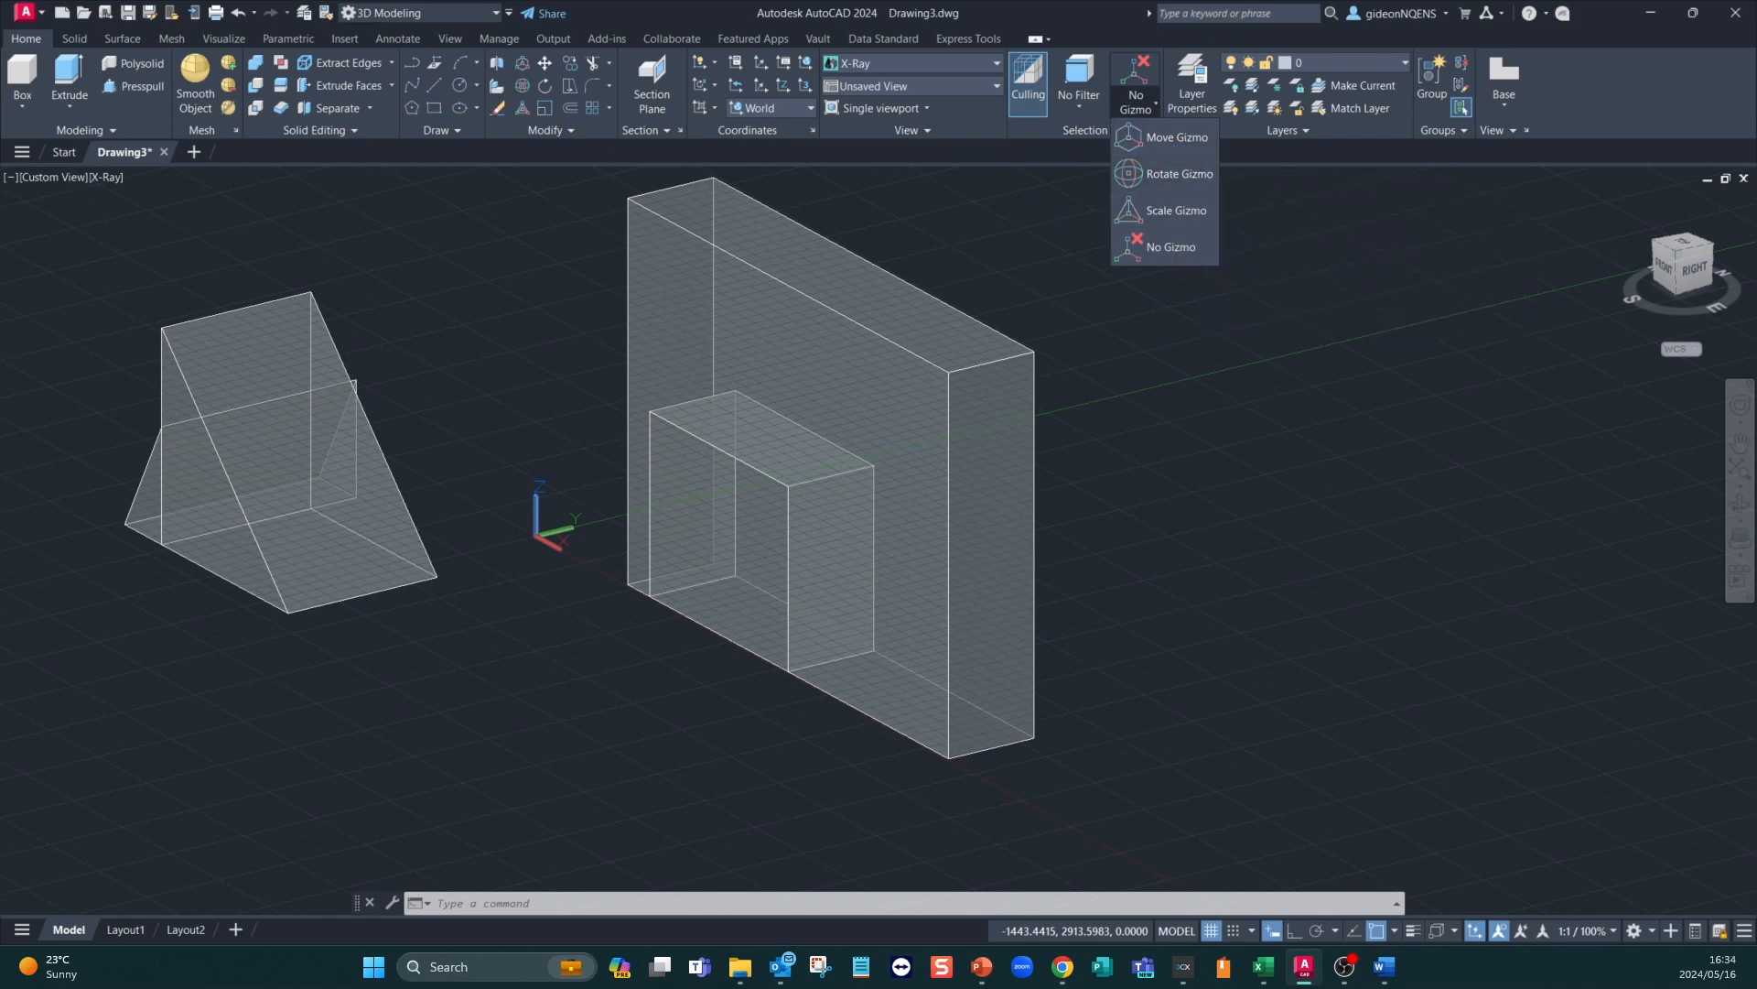
key("alt+Tab")
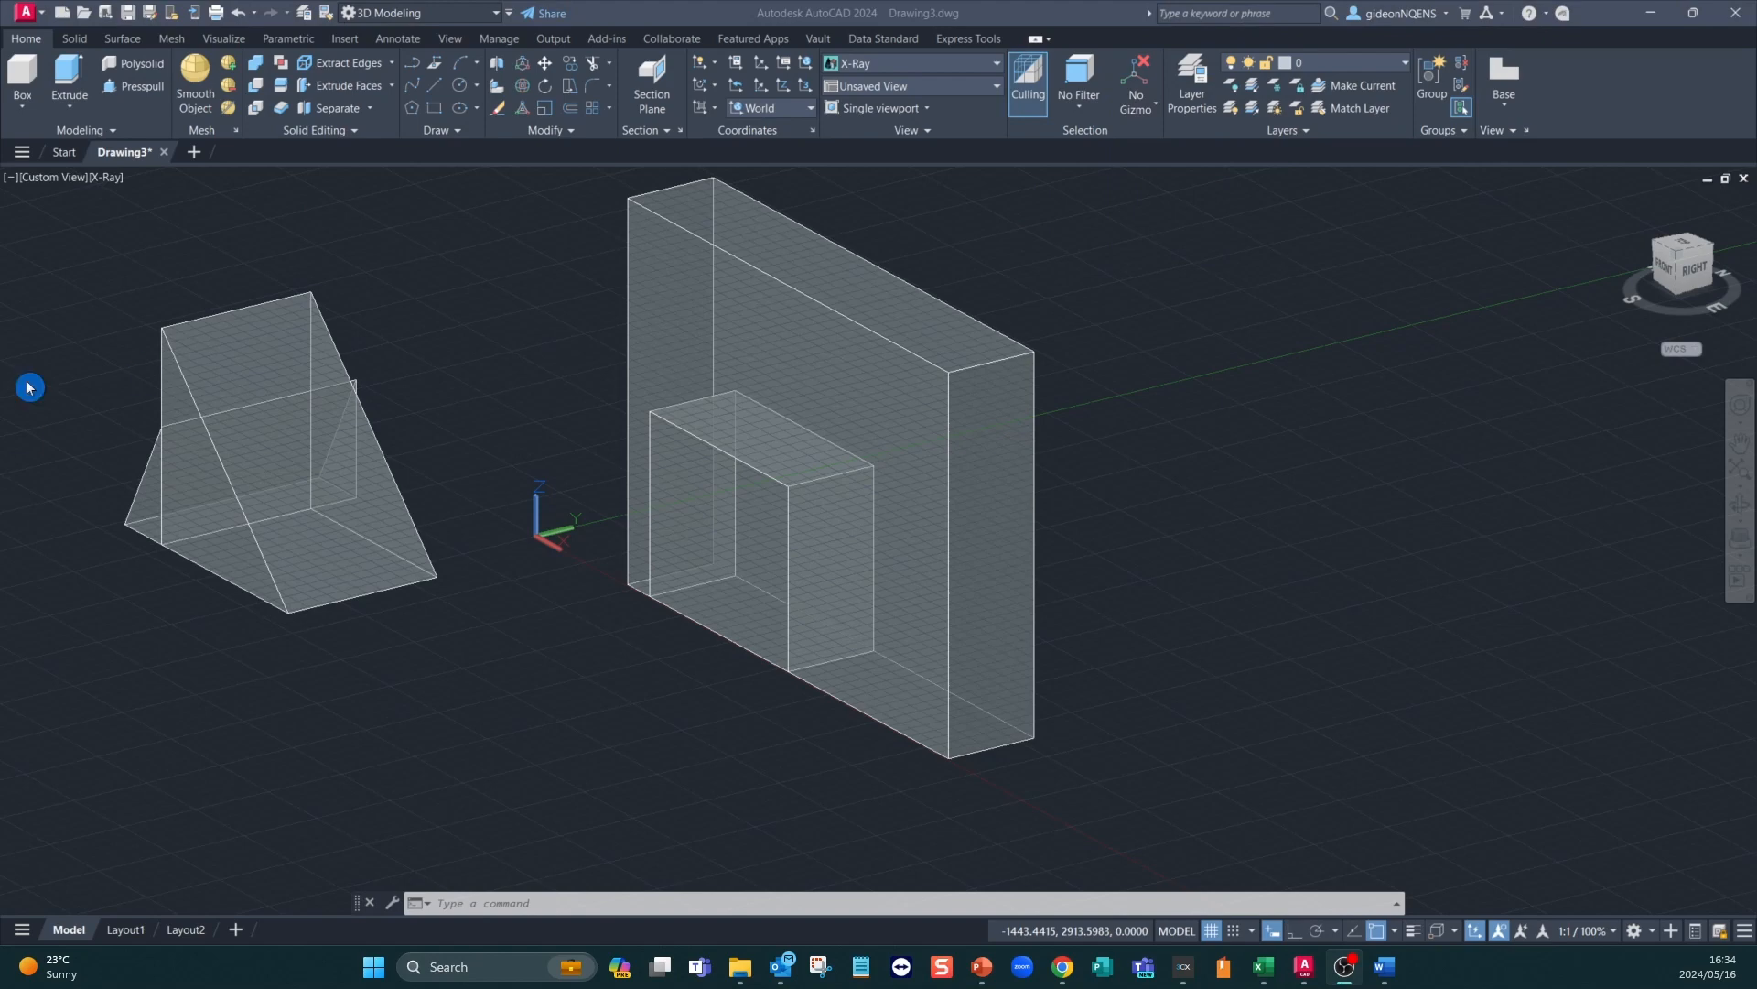
left_click(1158, 110)
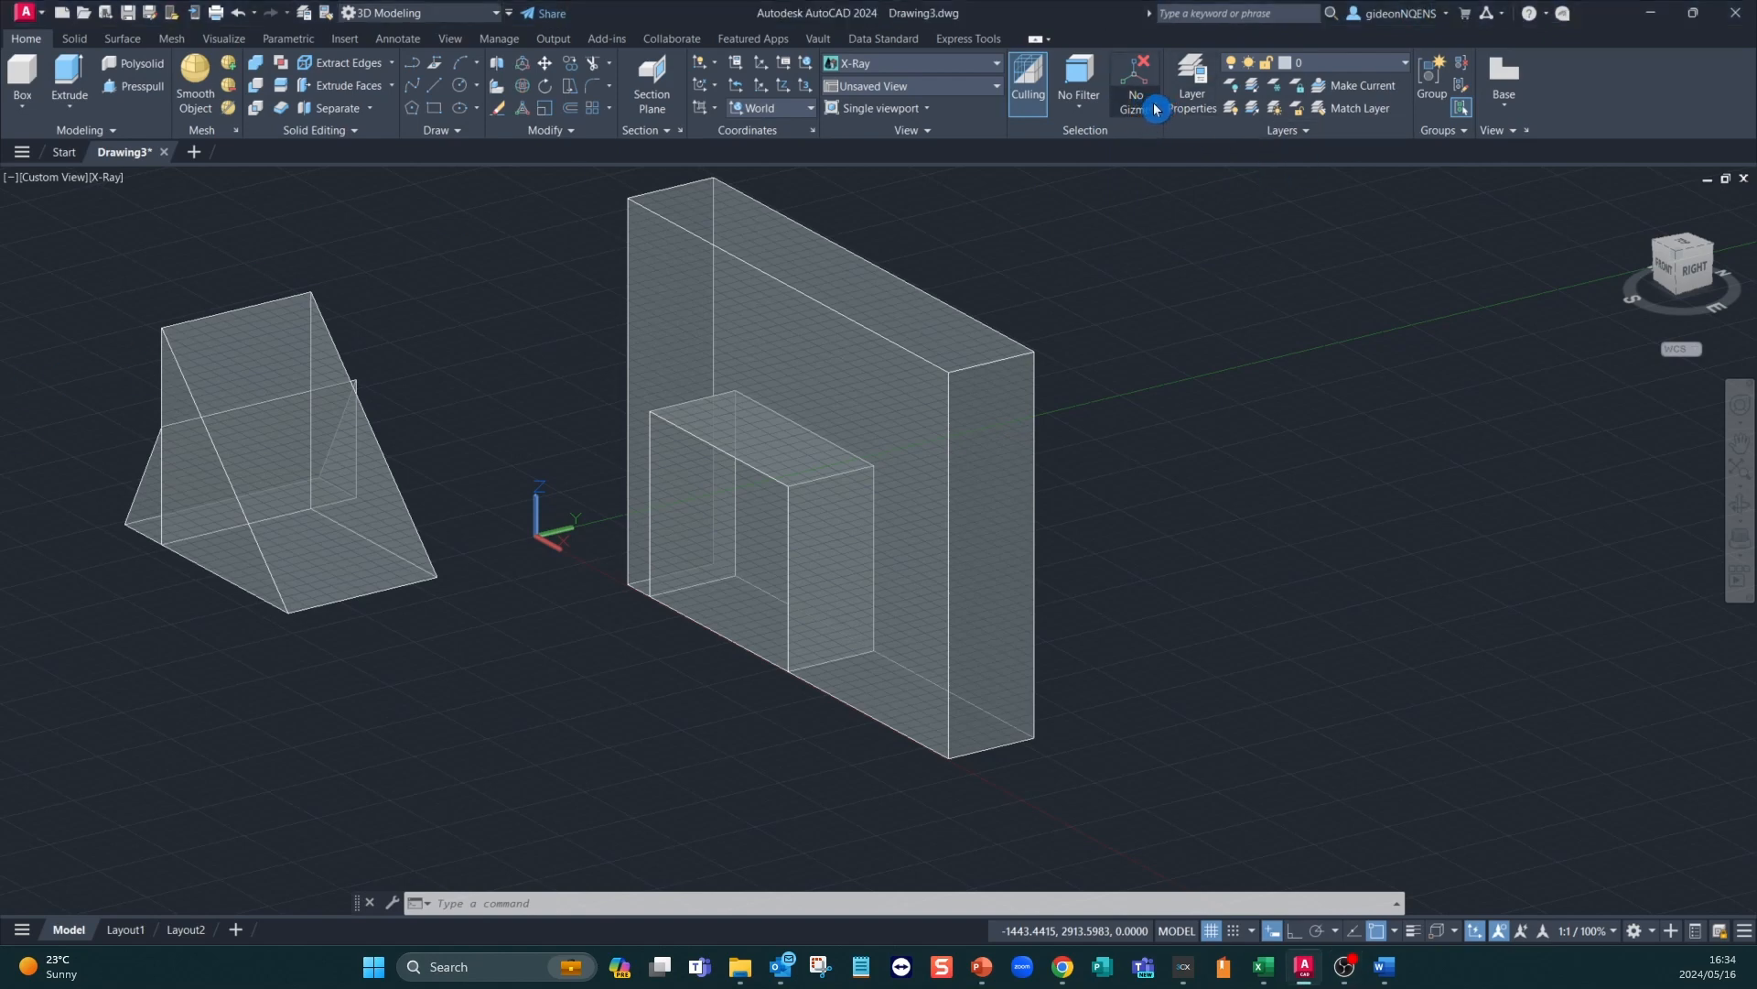
left_click(1155, 108)
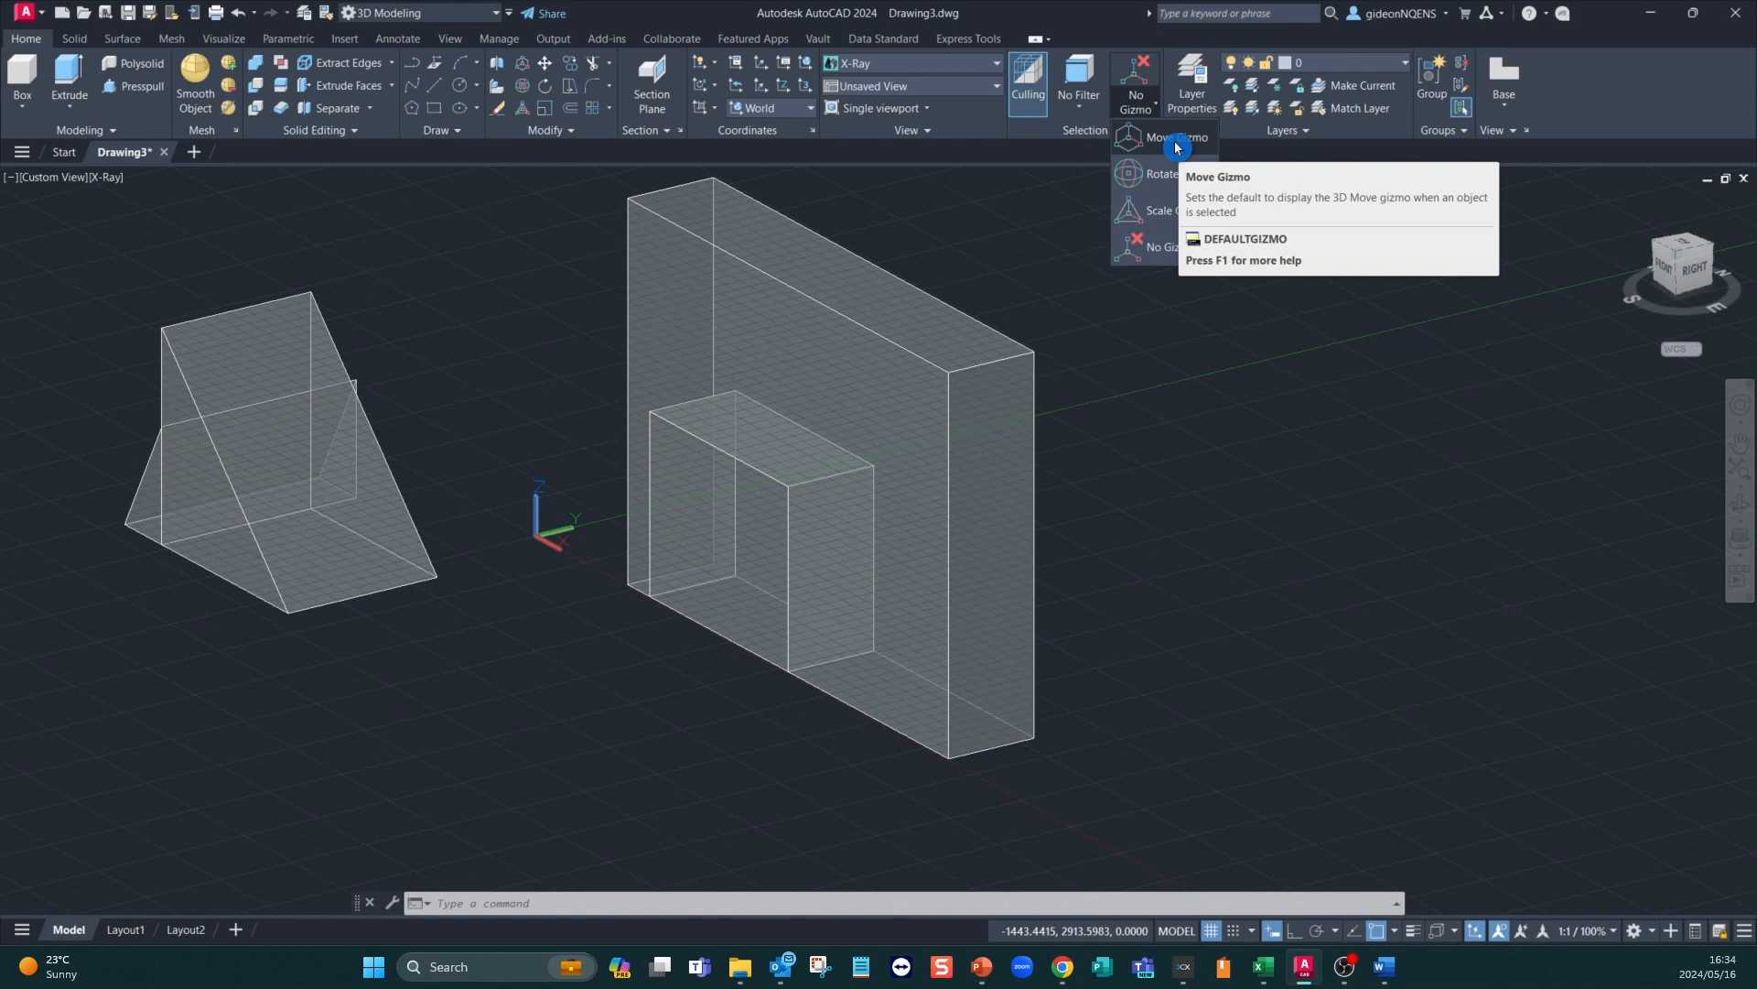
left_click(1176, 139)
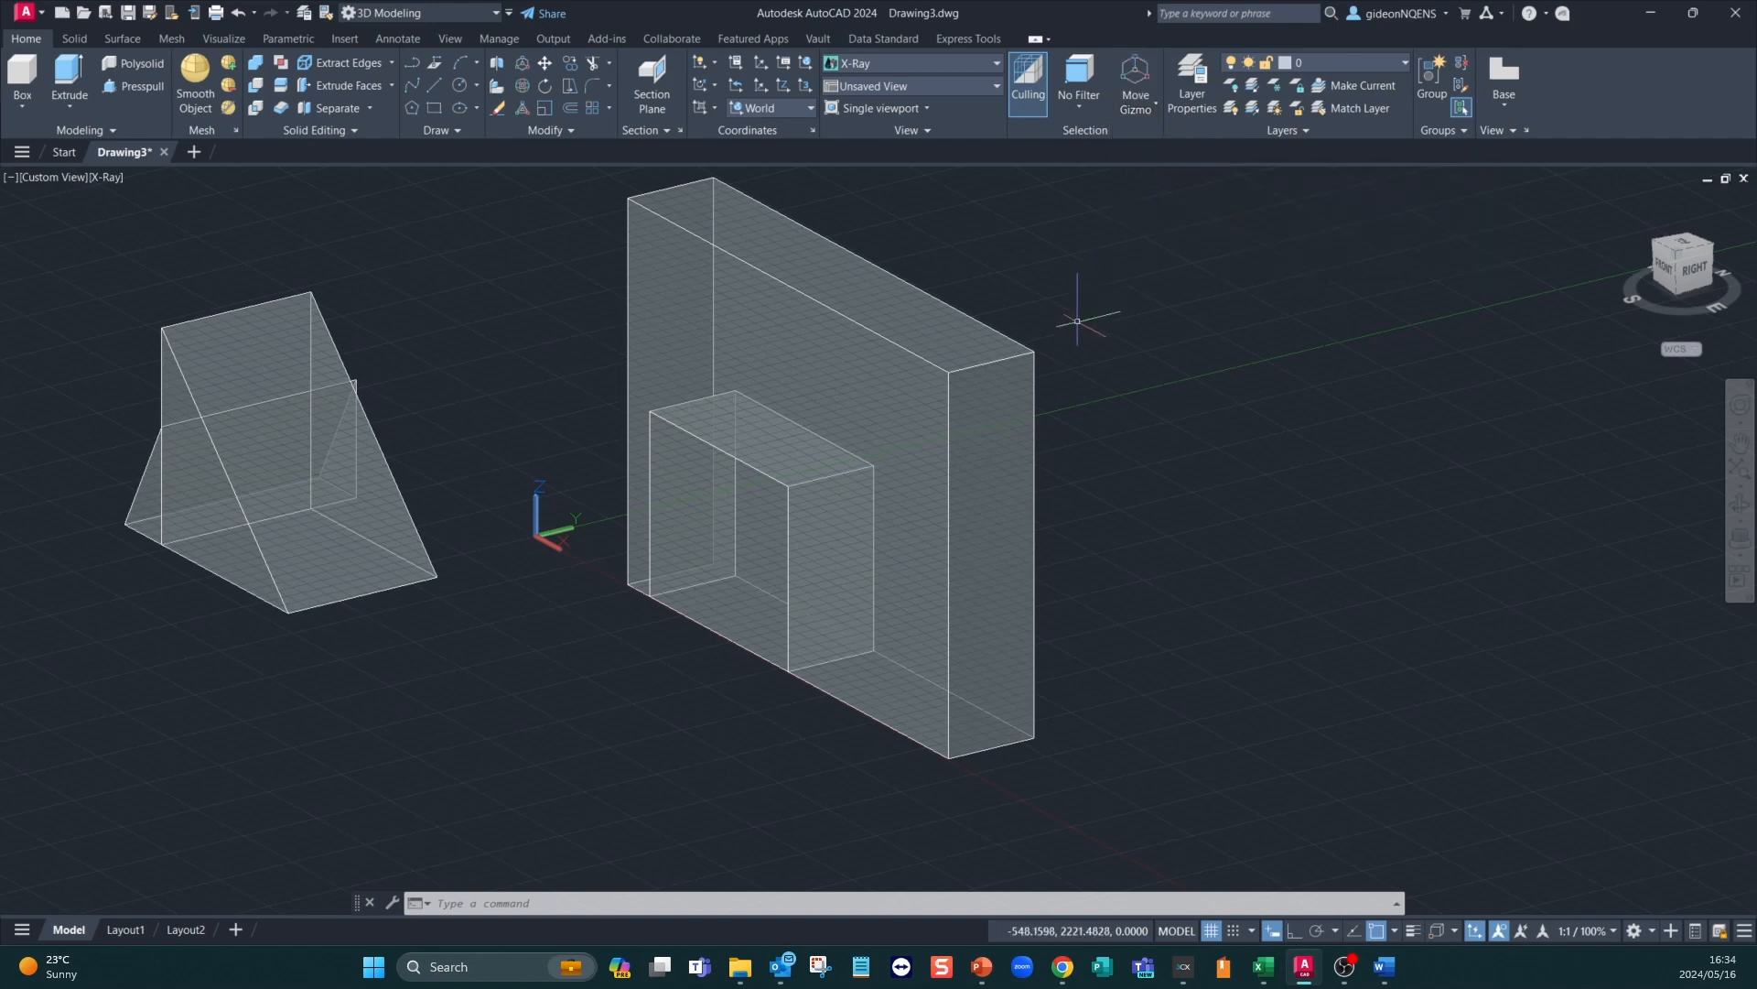
Move the notched block with the gizmo in the positive X direction, well clear of the smaller box
left_click(965, 371)
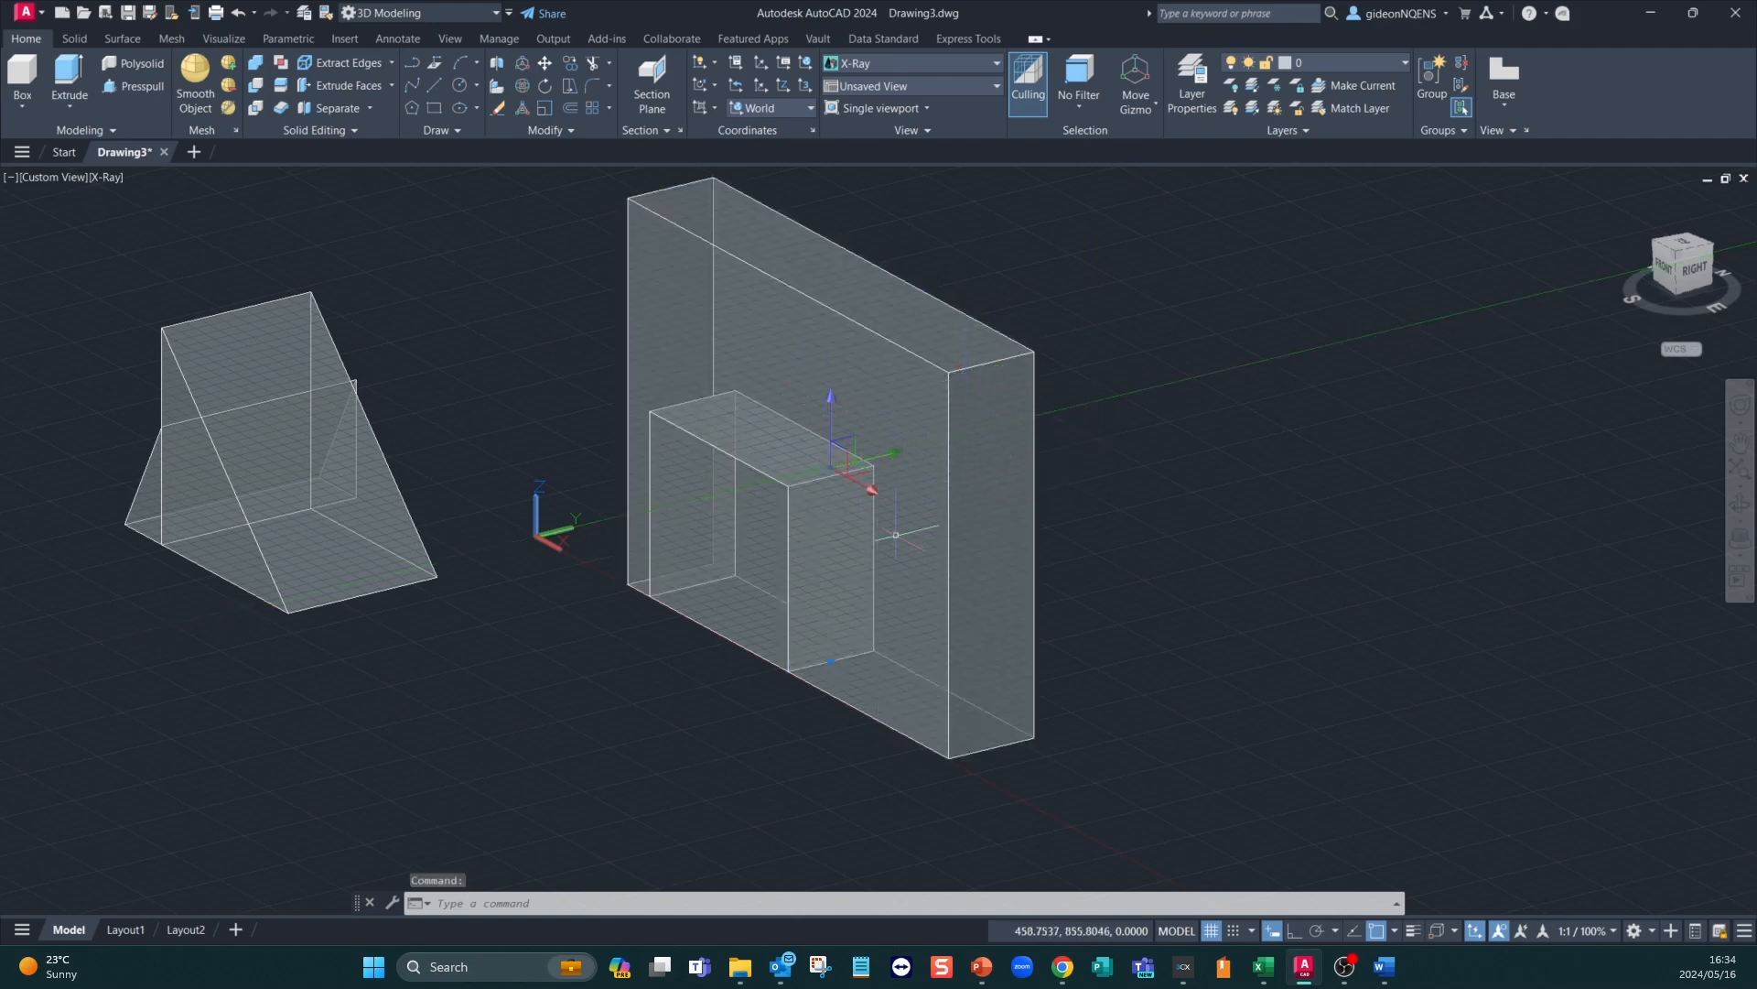
left_click(871, 491)
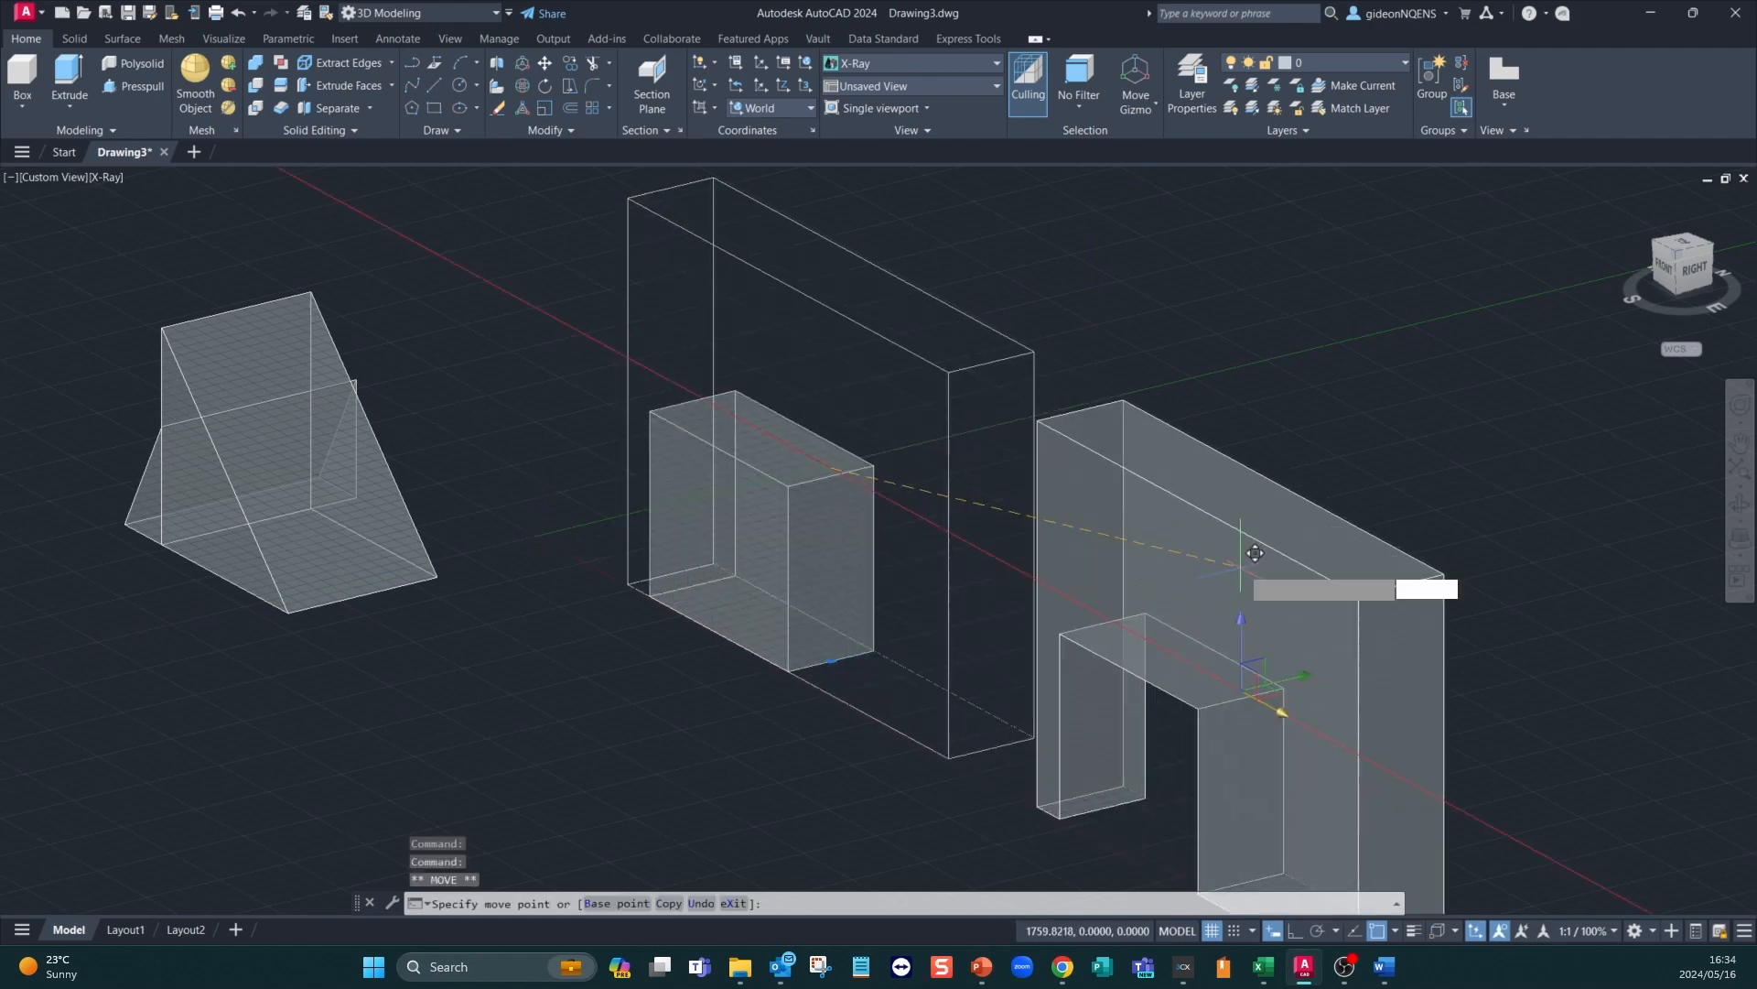
scroll(1190, 476, "down", 5)
left_click(1319, 565)
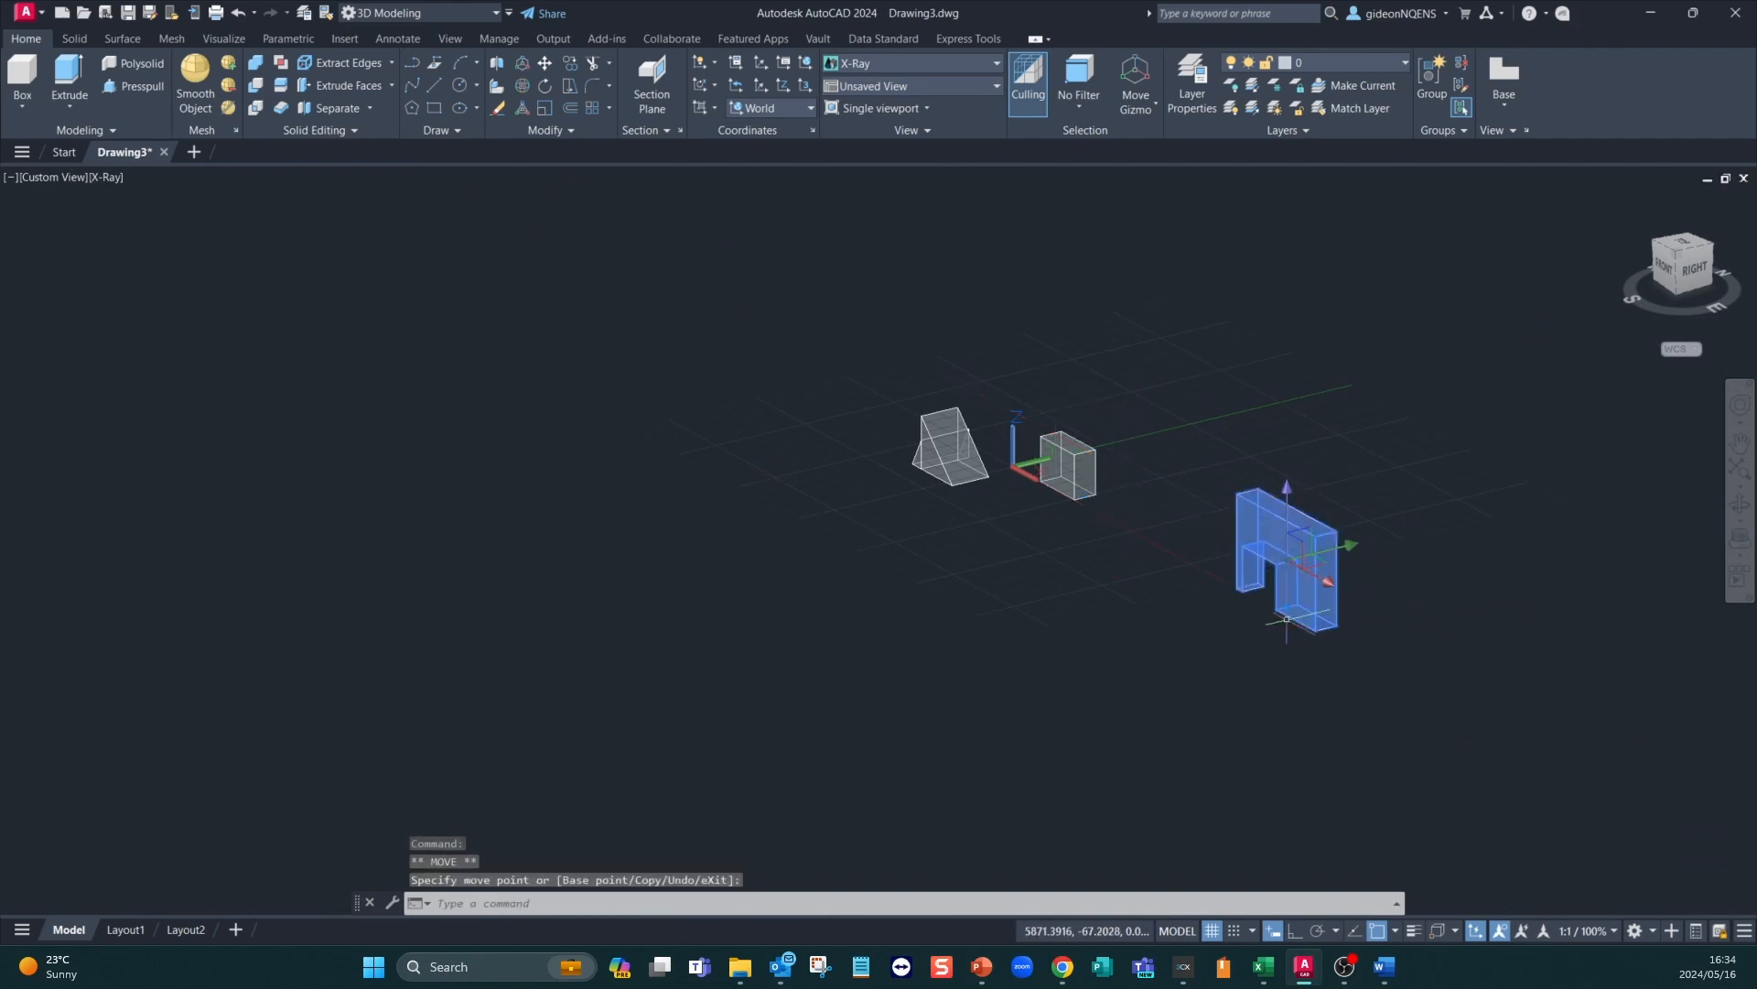
Move the notched block away from the other solids in the positive Y direction and raise it along Z
scroll(1319, 565, "up", 5)
left_click(1093, 541)
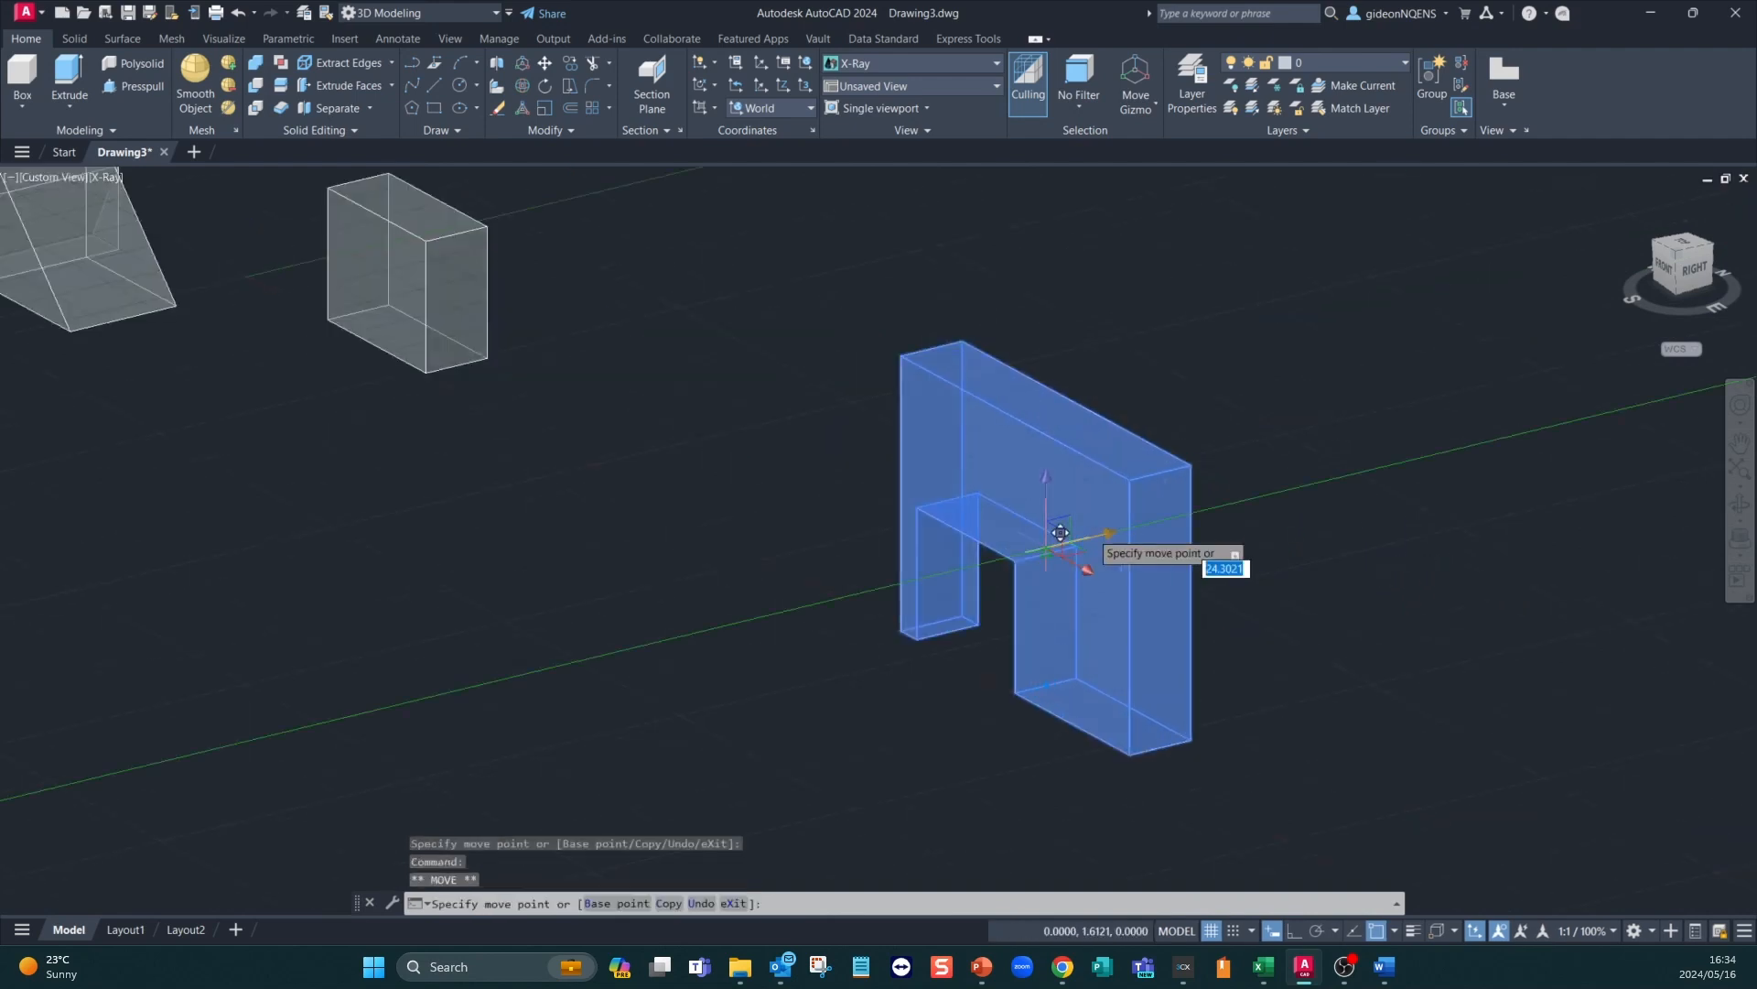
left_click(1499, 375)
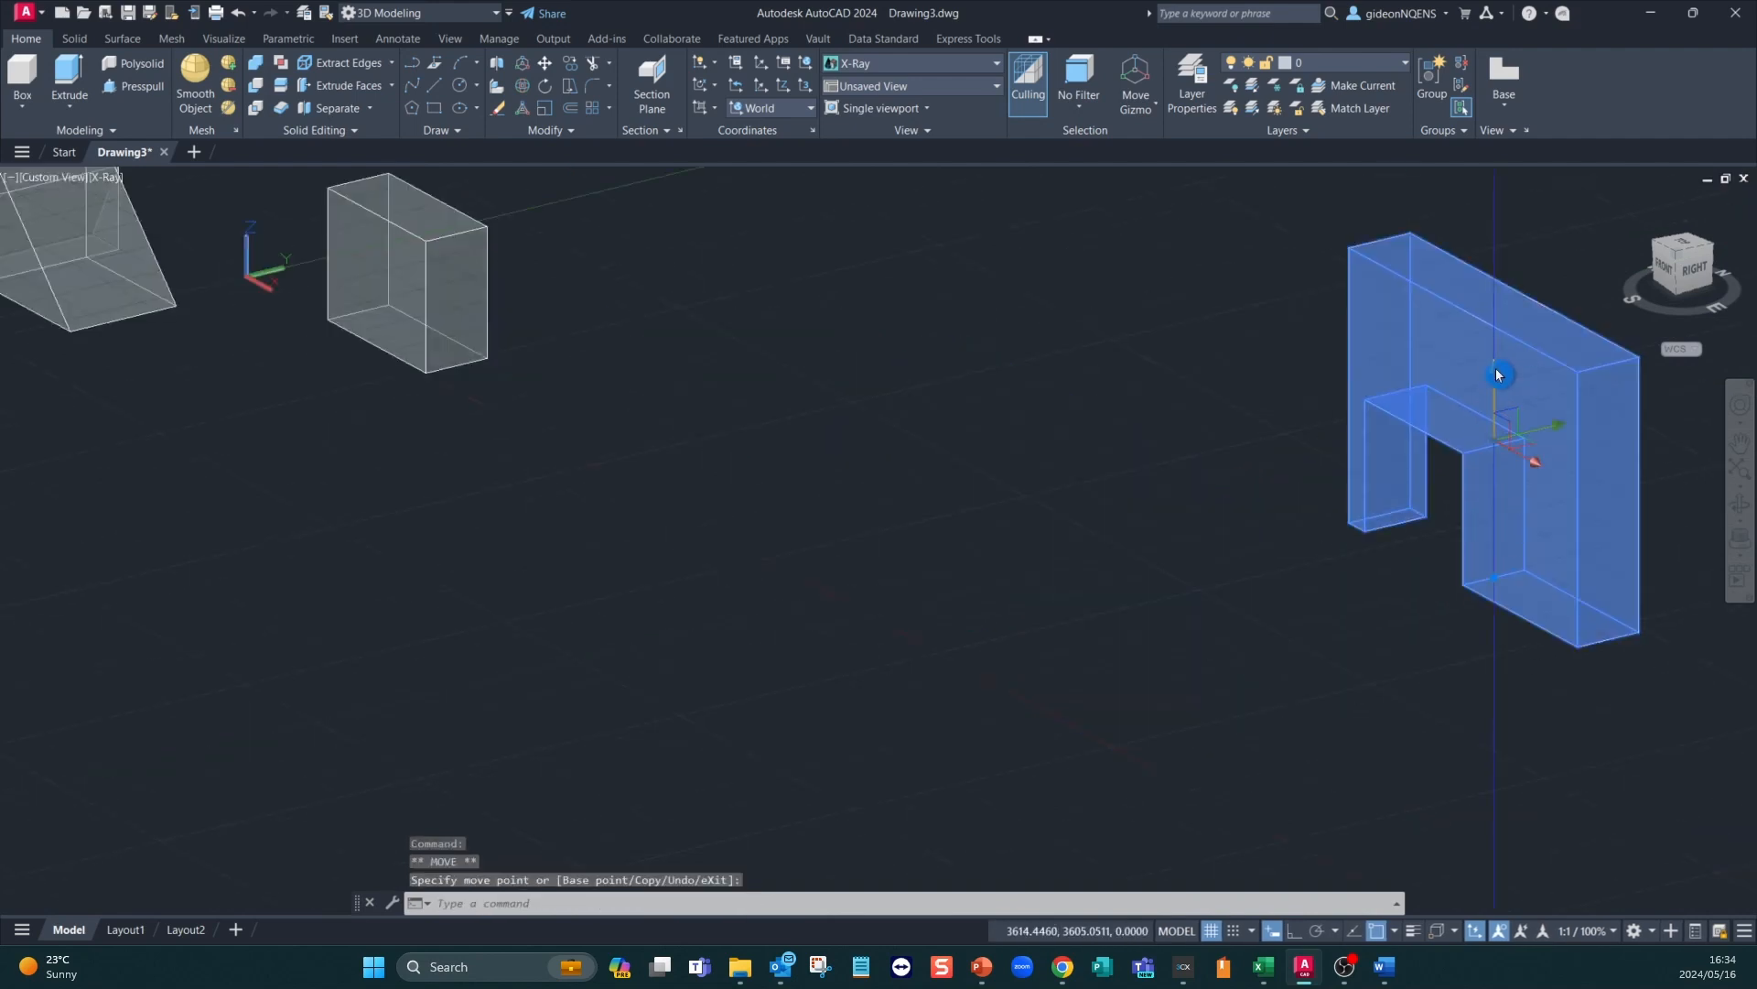
left_click(1498, 417)
left_click(1502, 203)
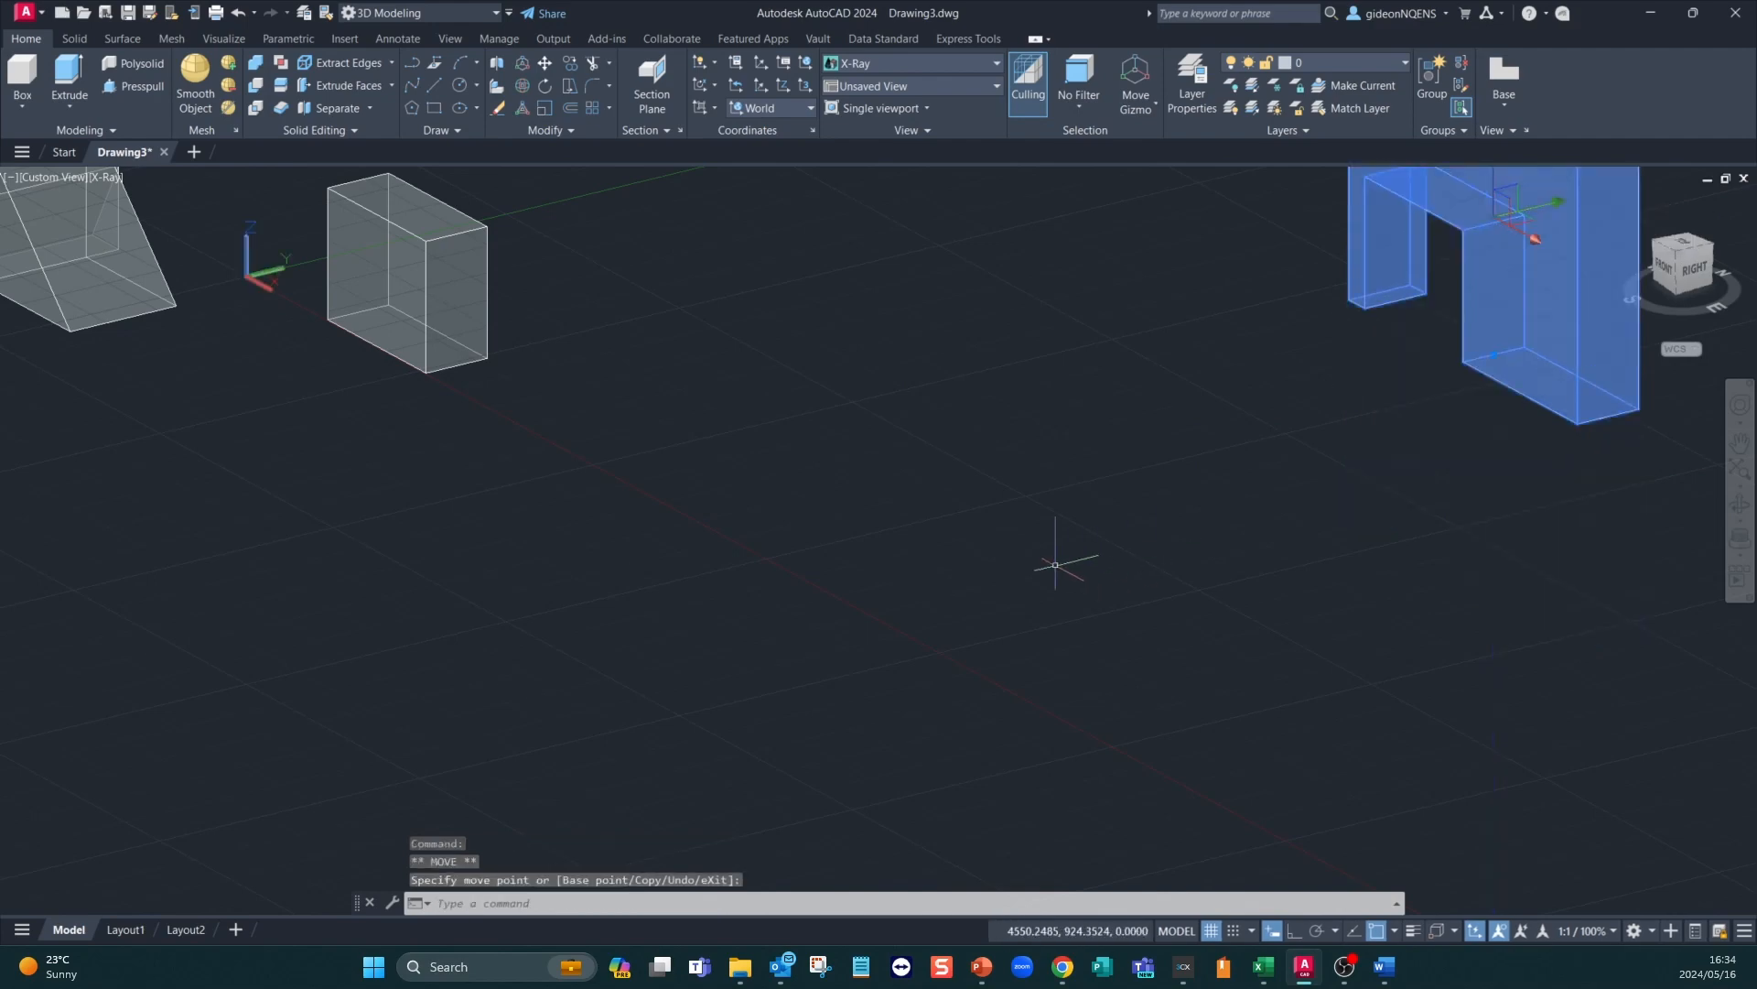
Move the notched block back in the negative X direction with the gizmo
scroll(986, 549, "down", 5)
scroll(1313, 397, "up", 6)
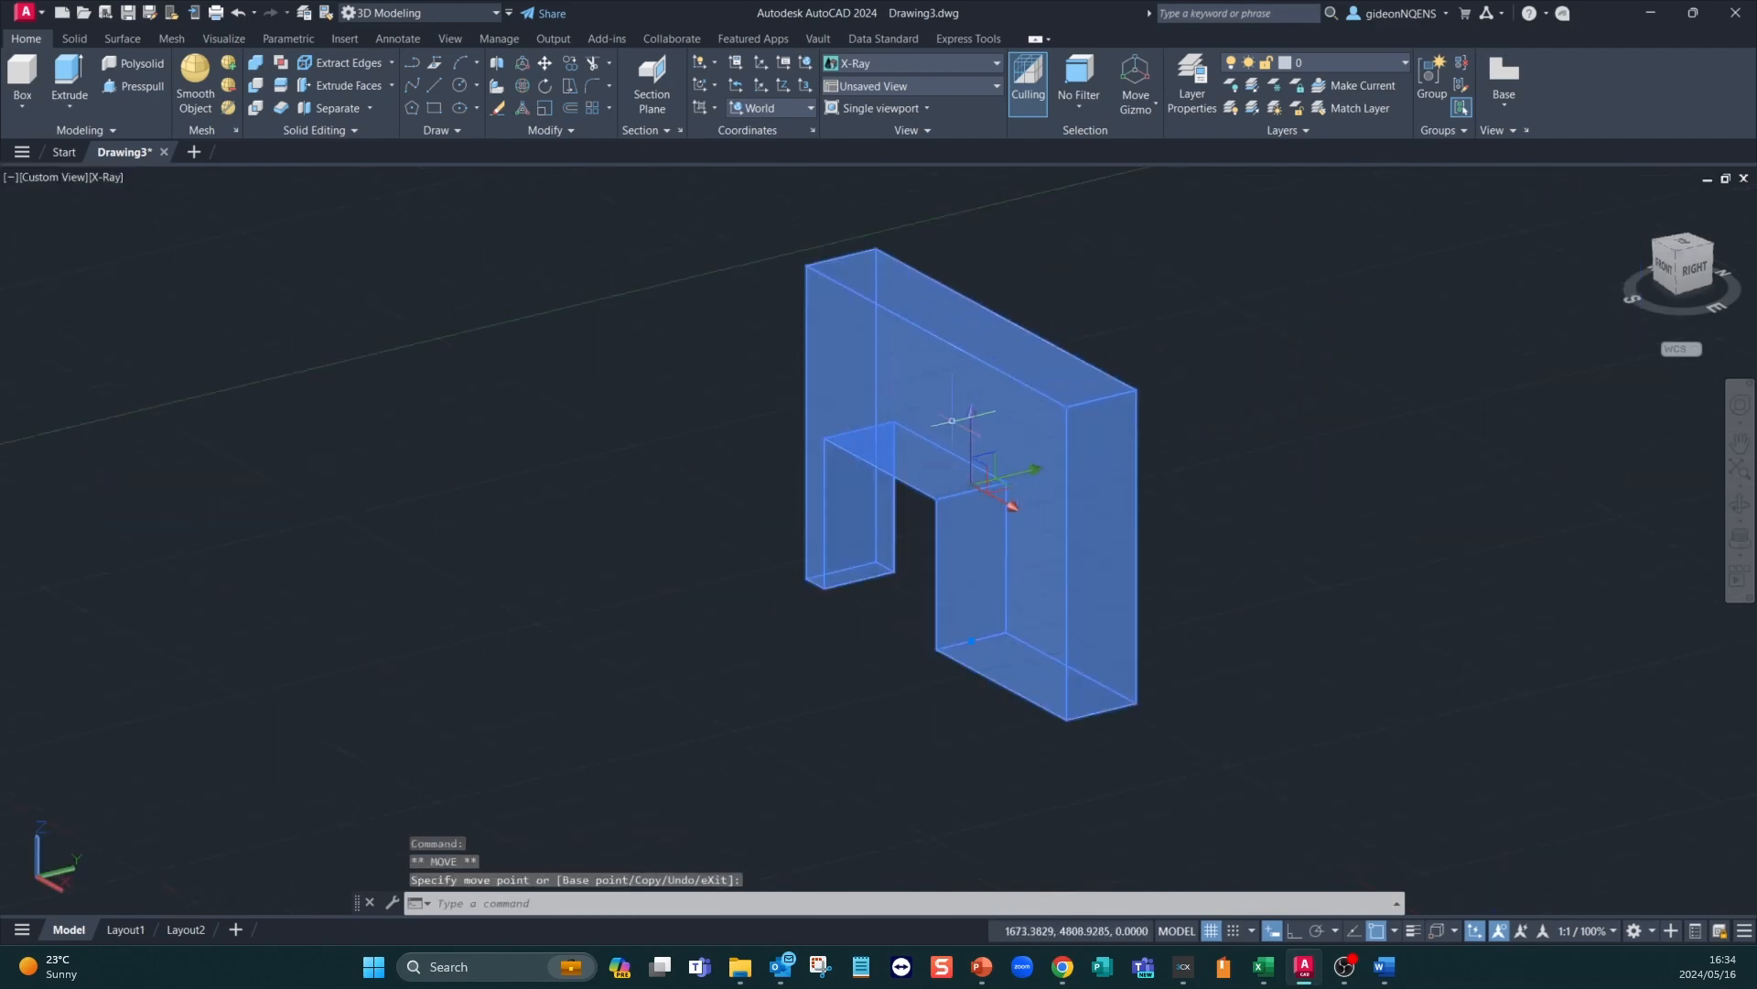
left_click(1013, 509)
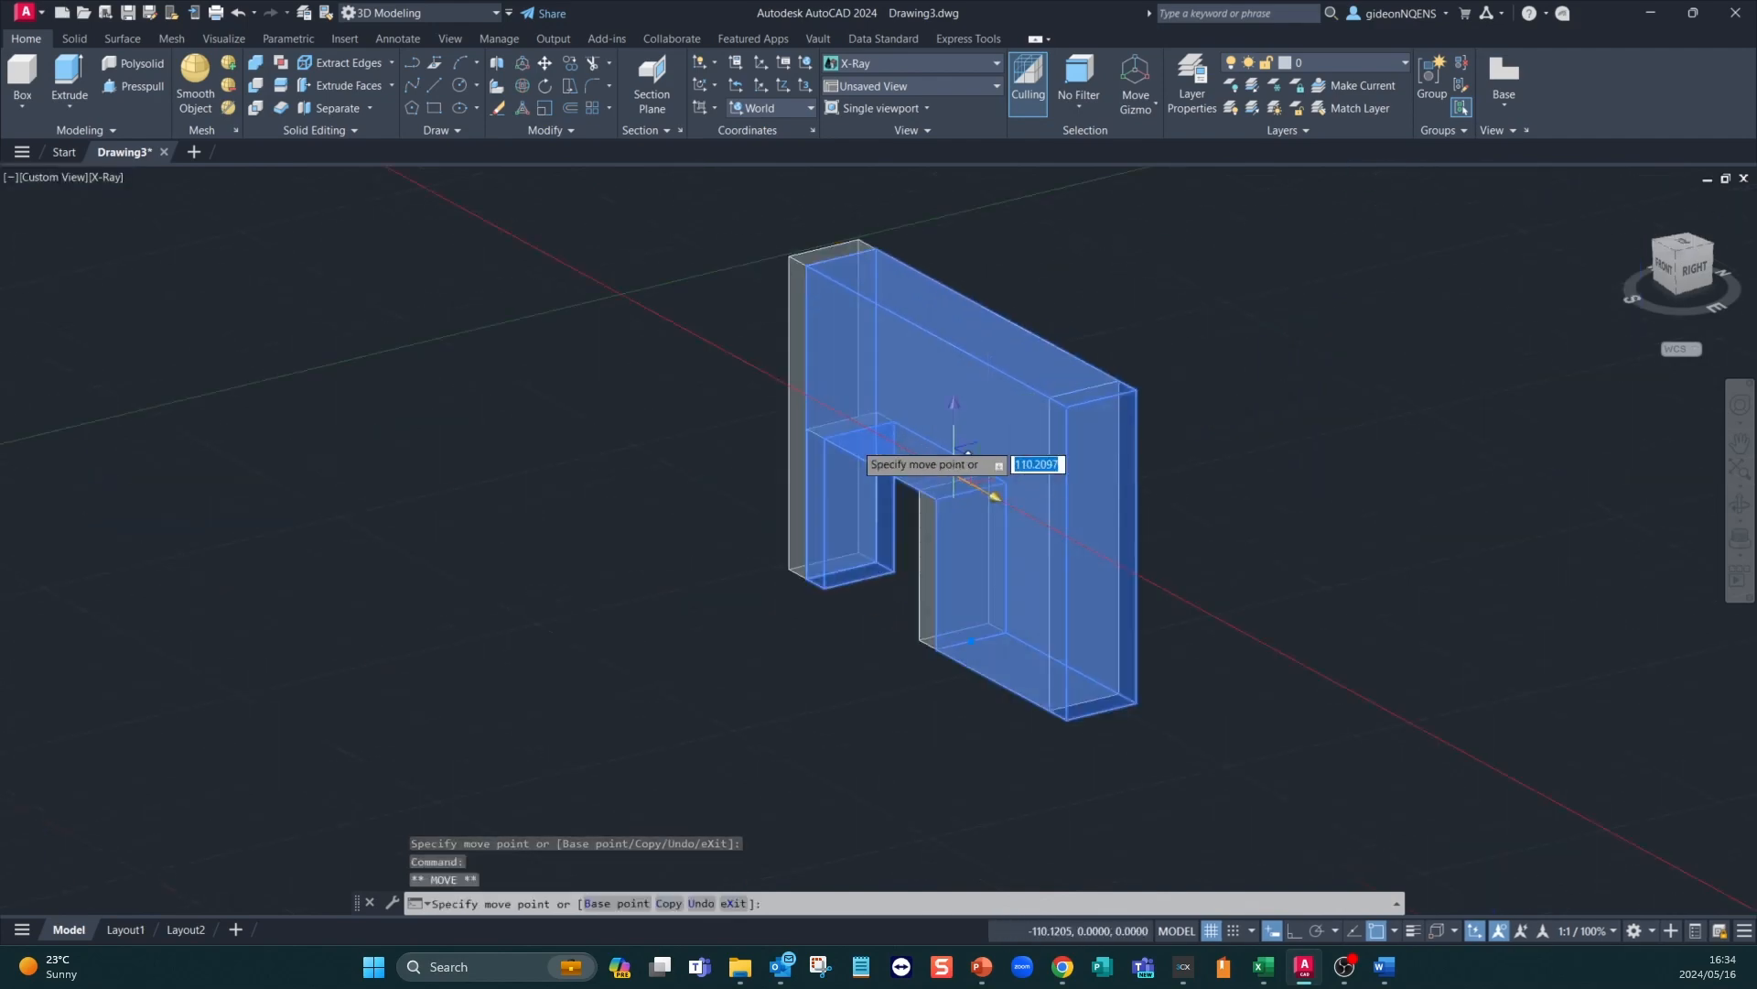
left_click(612, 289)
Switch to the Rotate Gizmo and rotate the selected notched block freehand about the X axis so it tilts
scroll(923, 616, "down", 2)
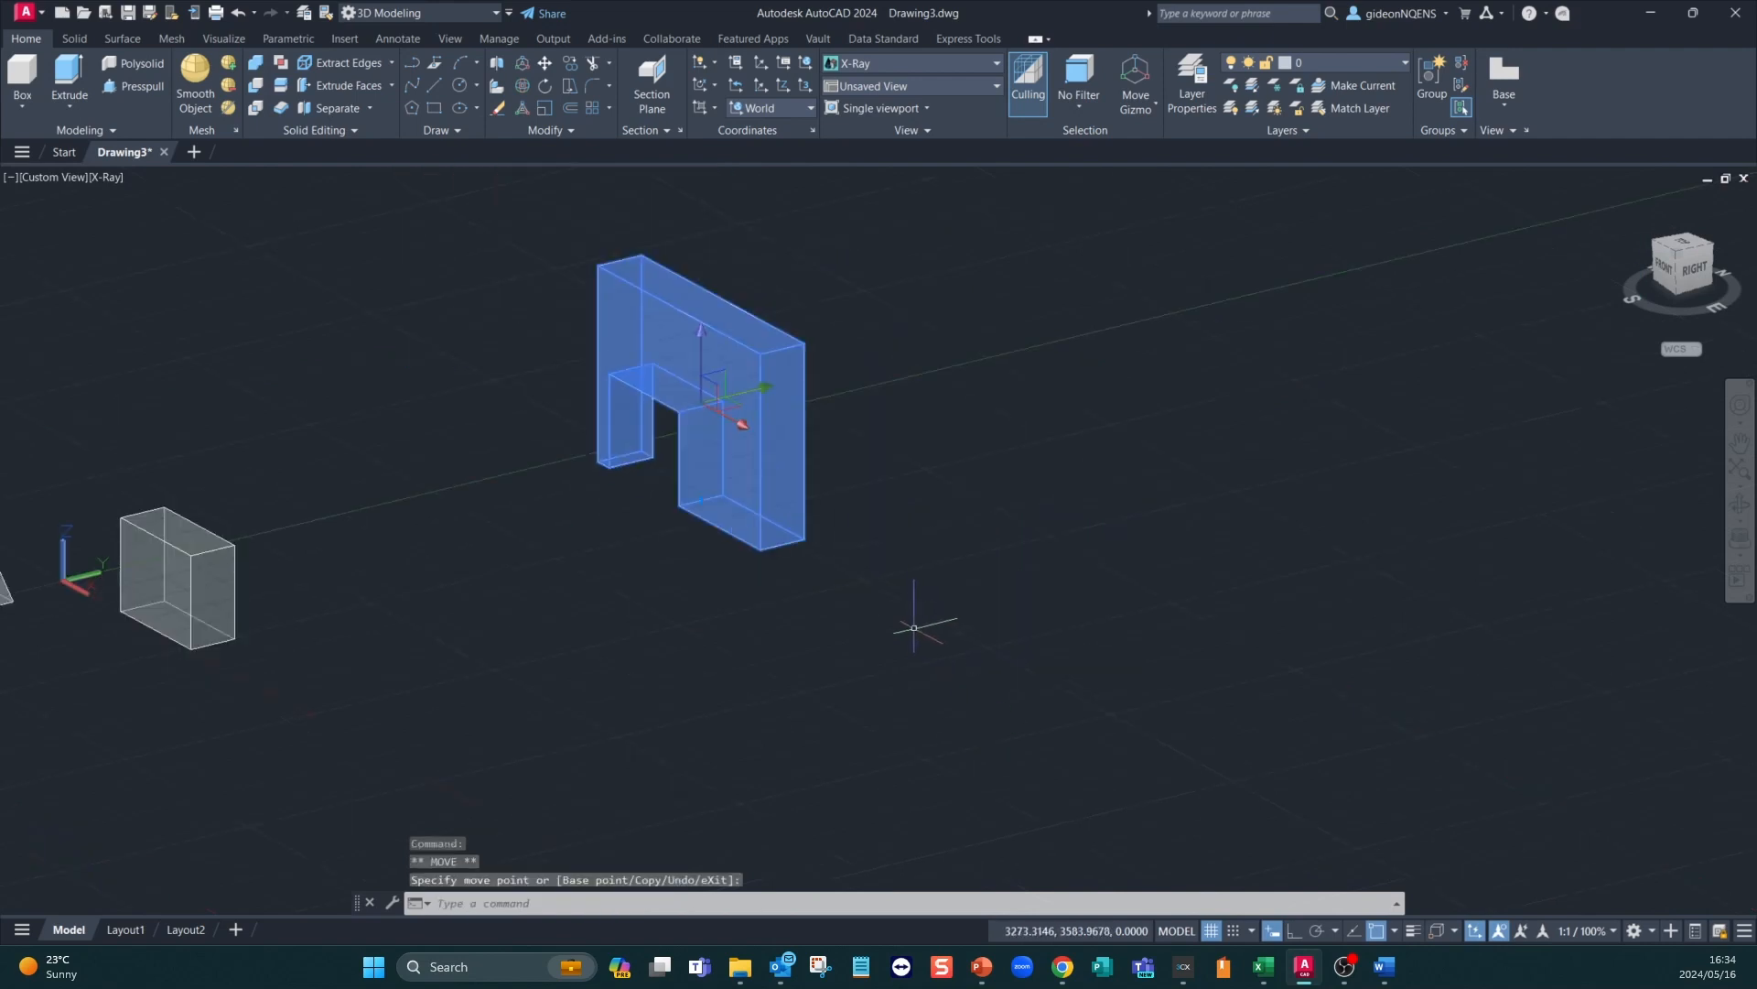
left_click(1159, 108)
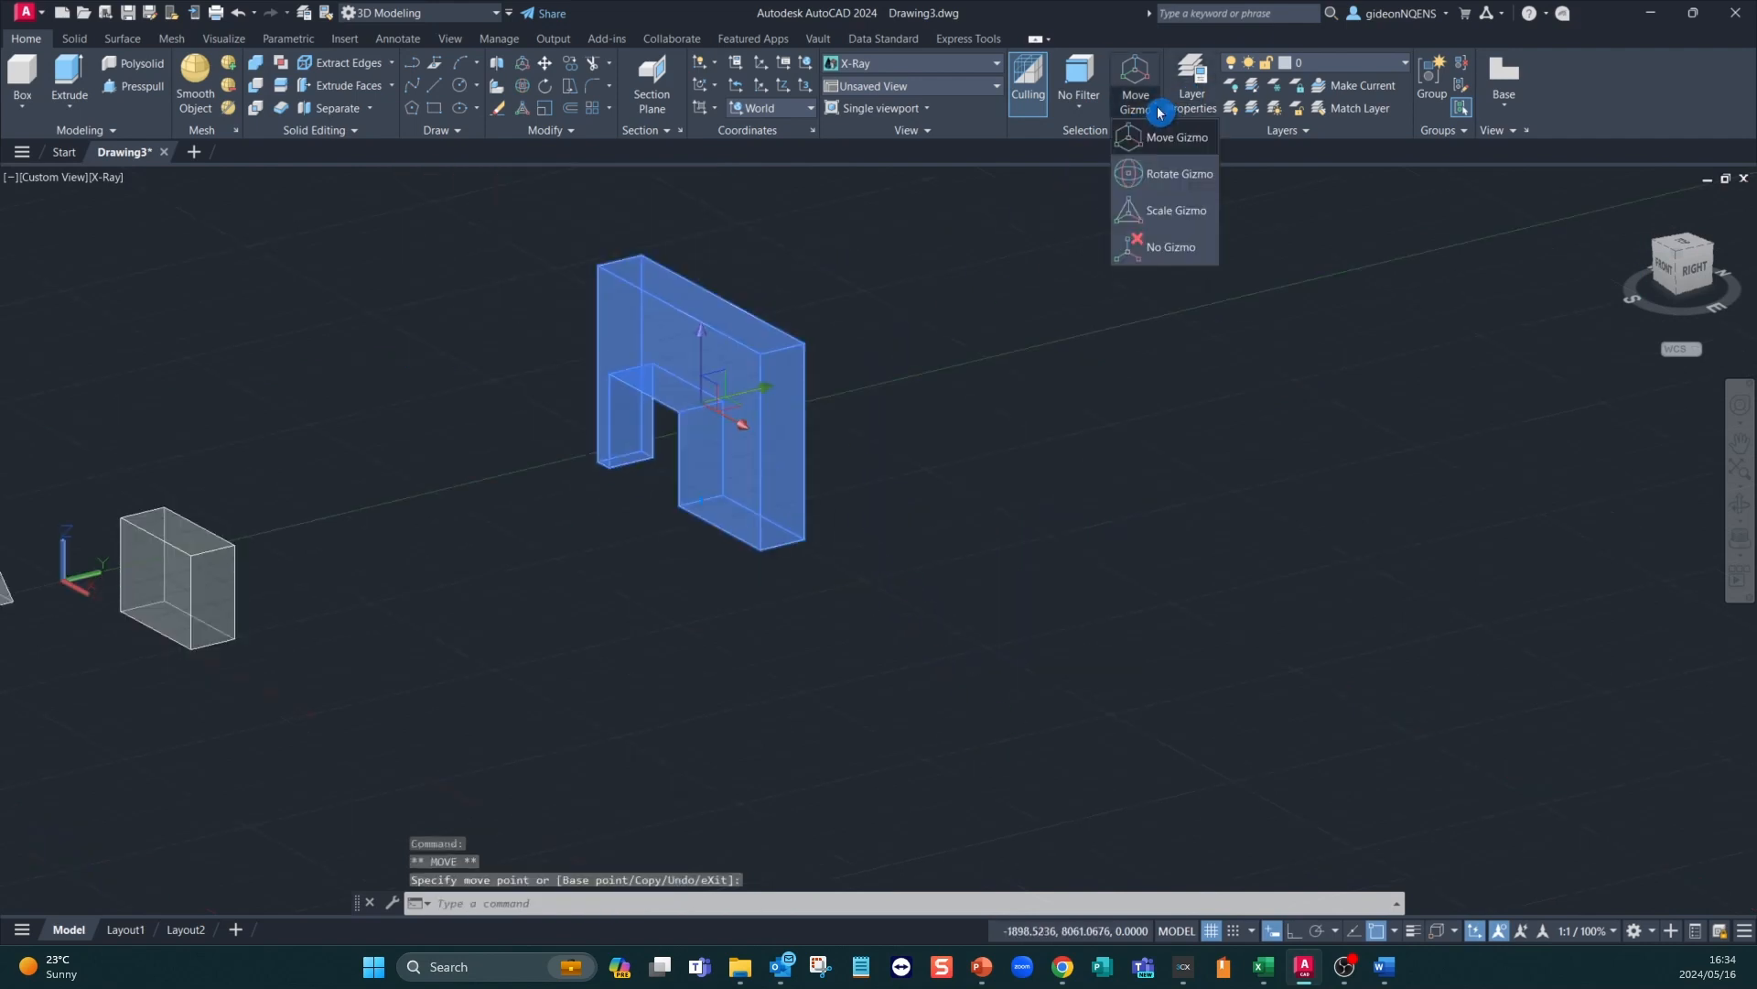
left_click(1165, 181)
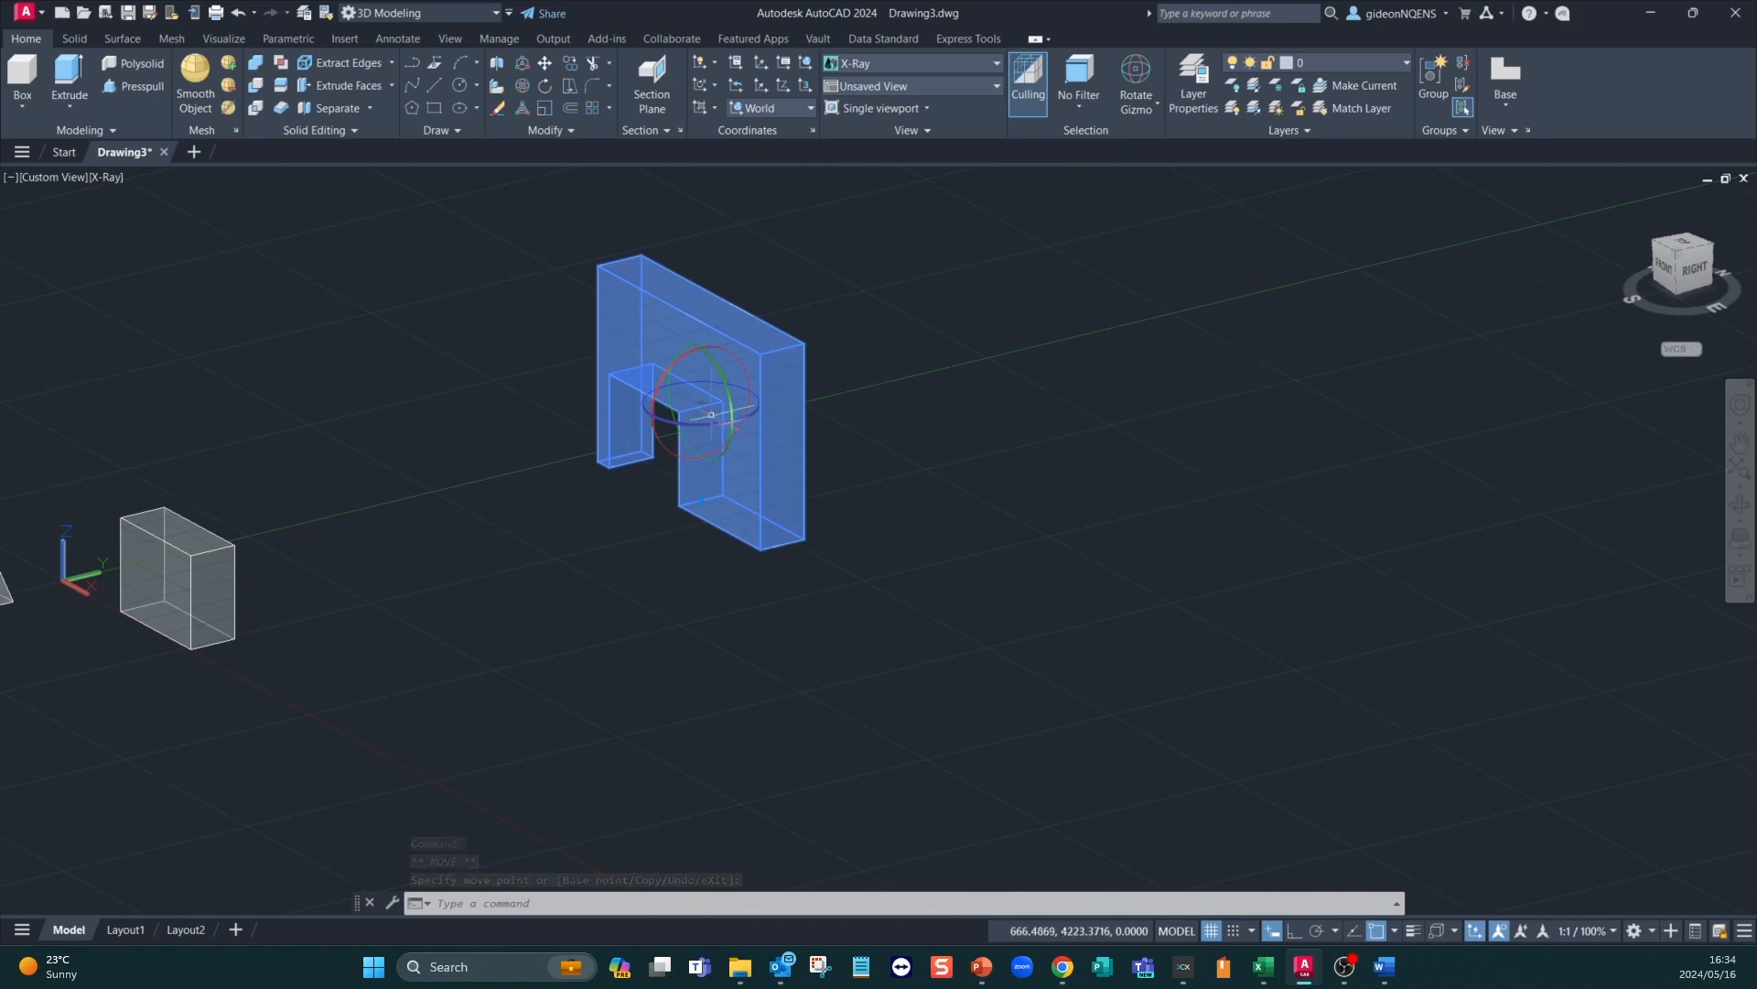
left_click(713, 354)
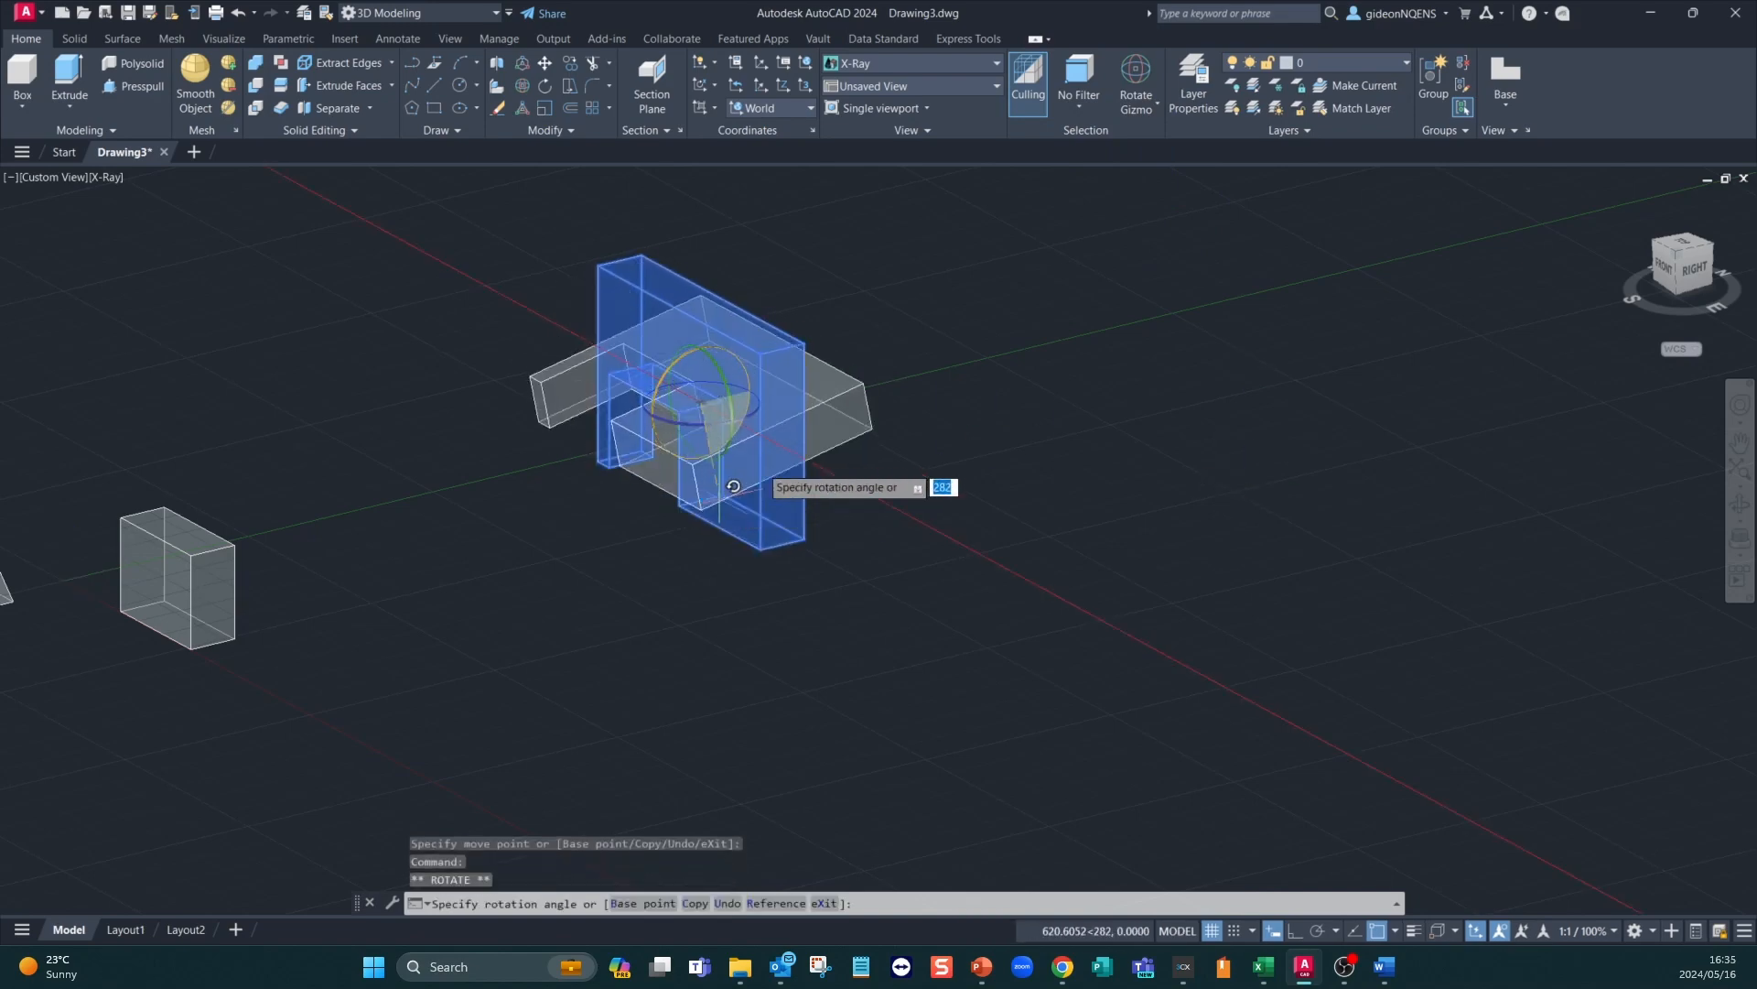
left_click(800, 250)
Rotate the notched block freehand about the Y axis until it stands on end, and clear the selection
left_click(718, 369)
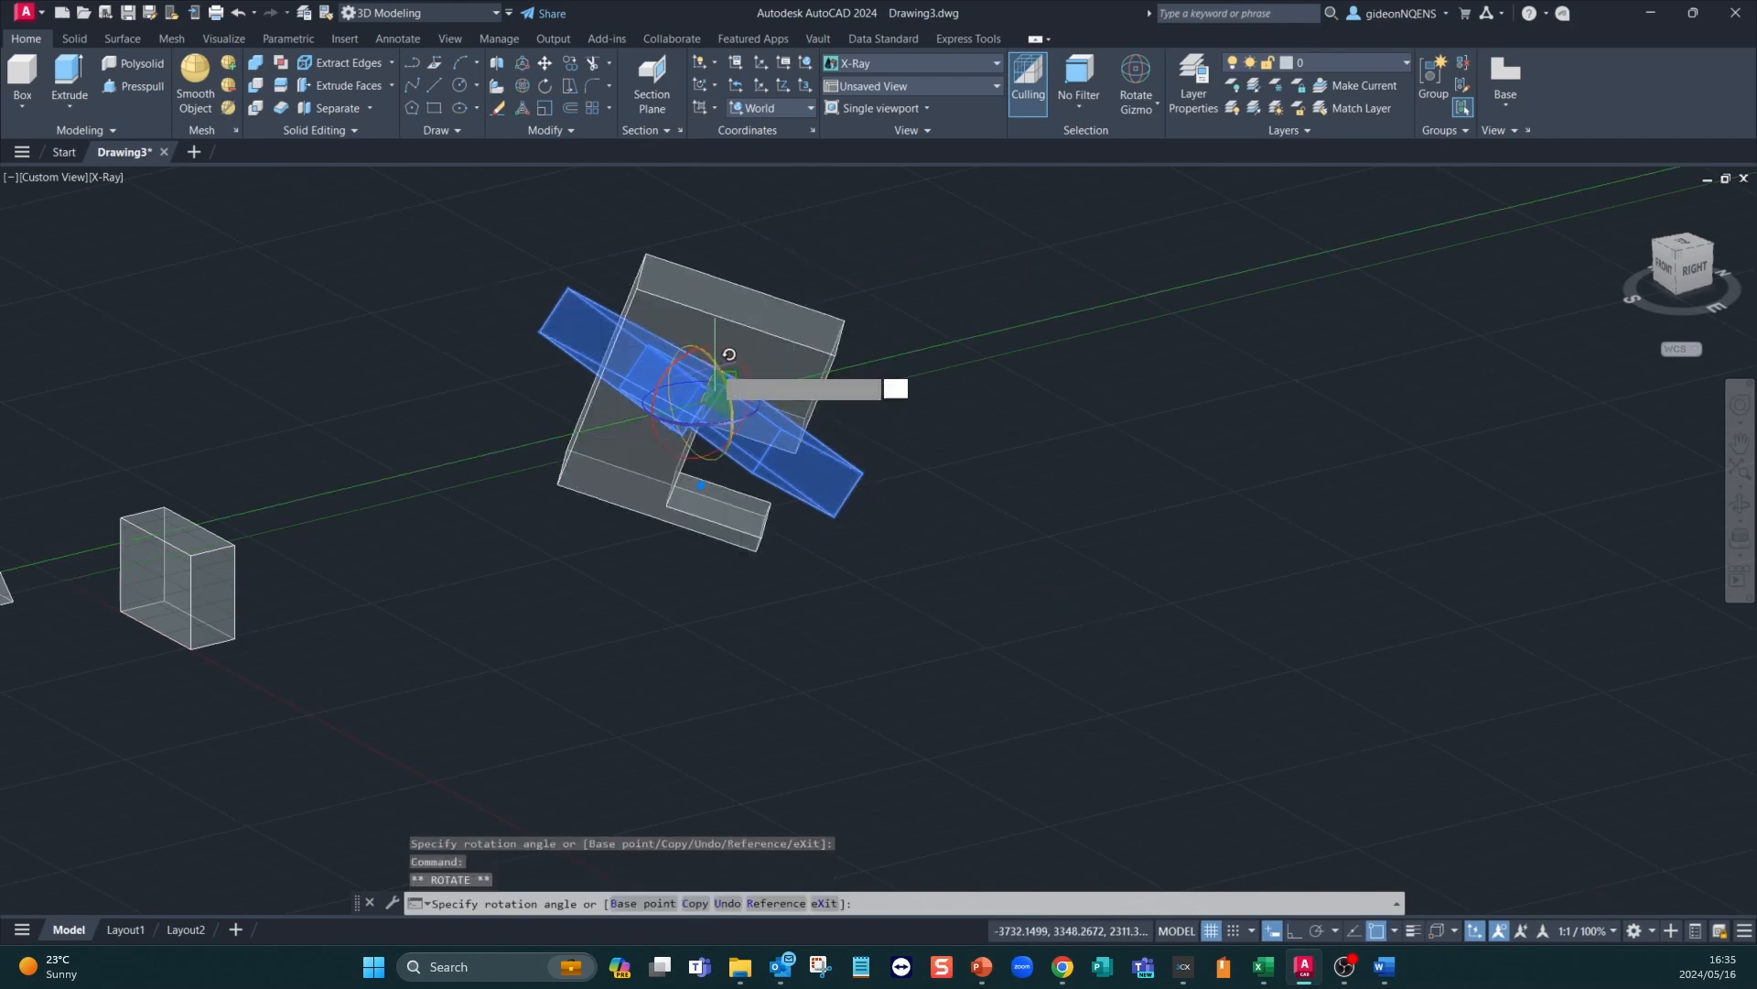
left_click(703, 557)
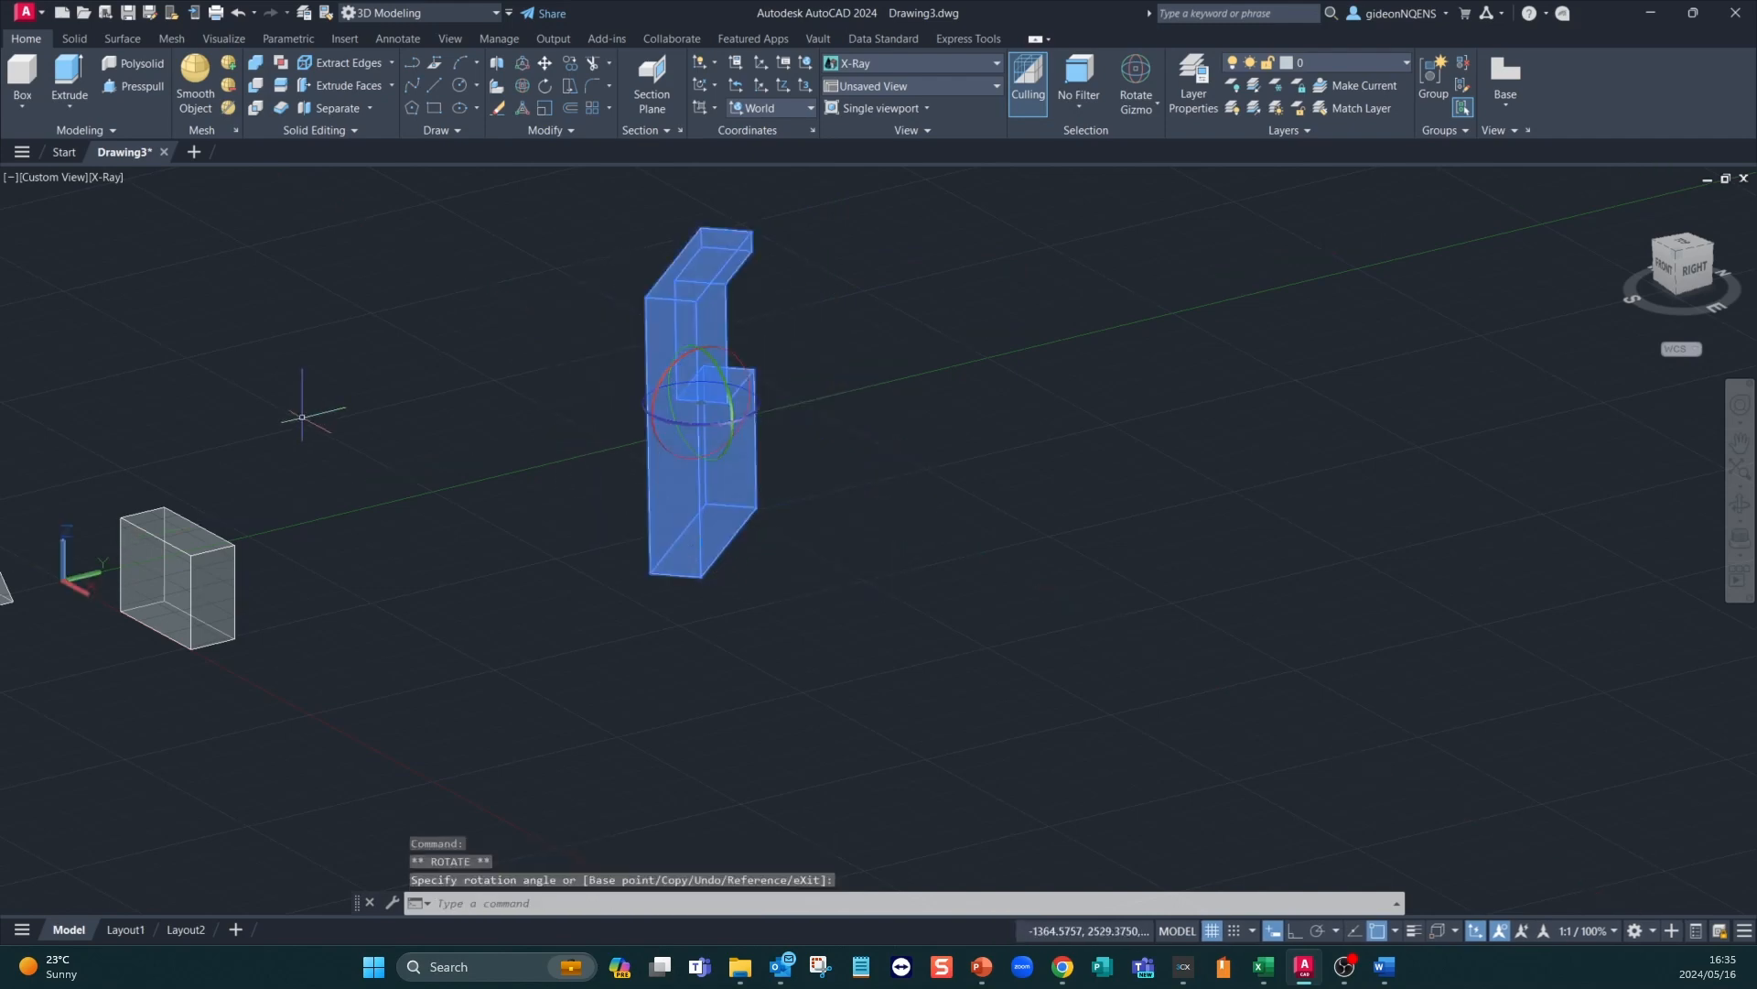
left_click(1155, 107)
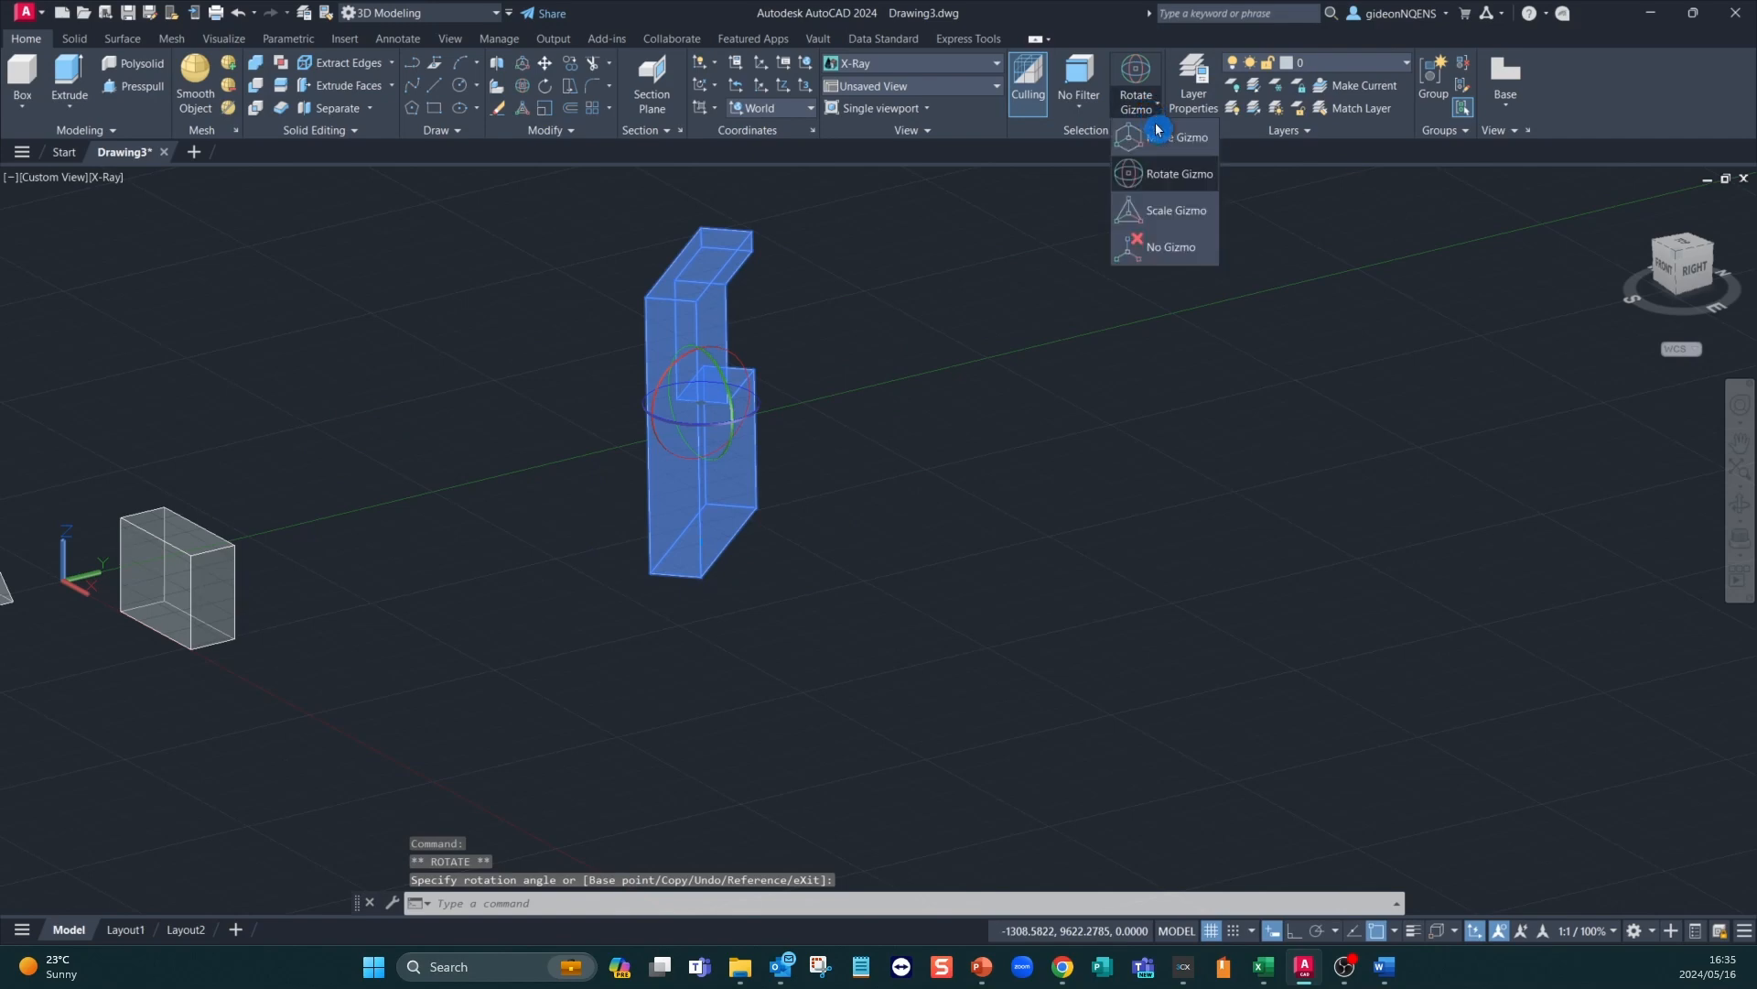
left_click(927, 254)
key("Escape")
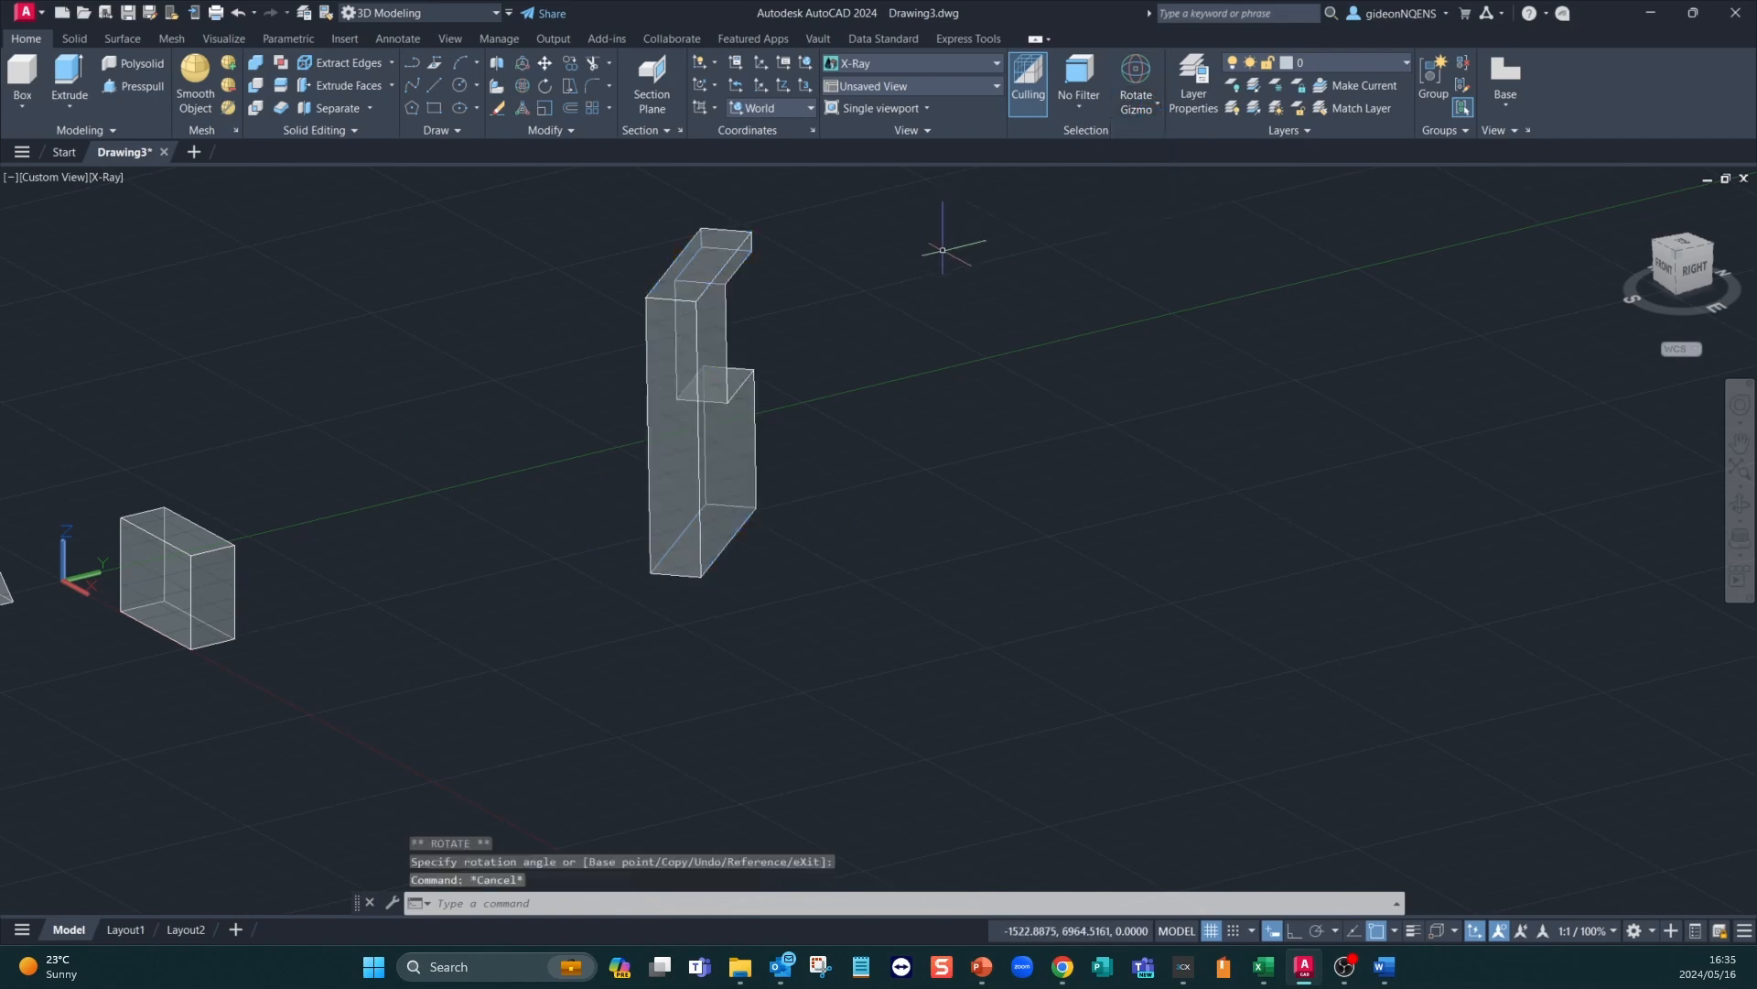
Set the default gizmo to Scale Gizmo and scale the smaller box uniformly by a factor of 2
left_click(1151, 116)
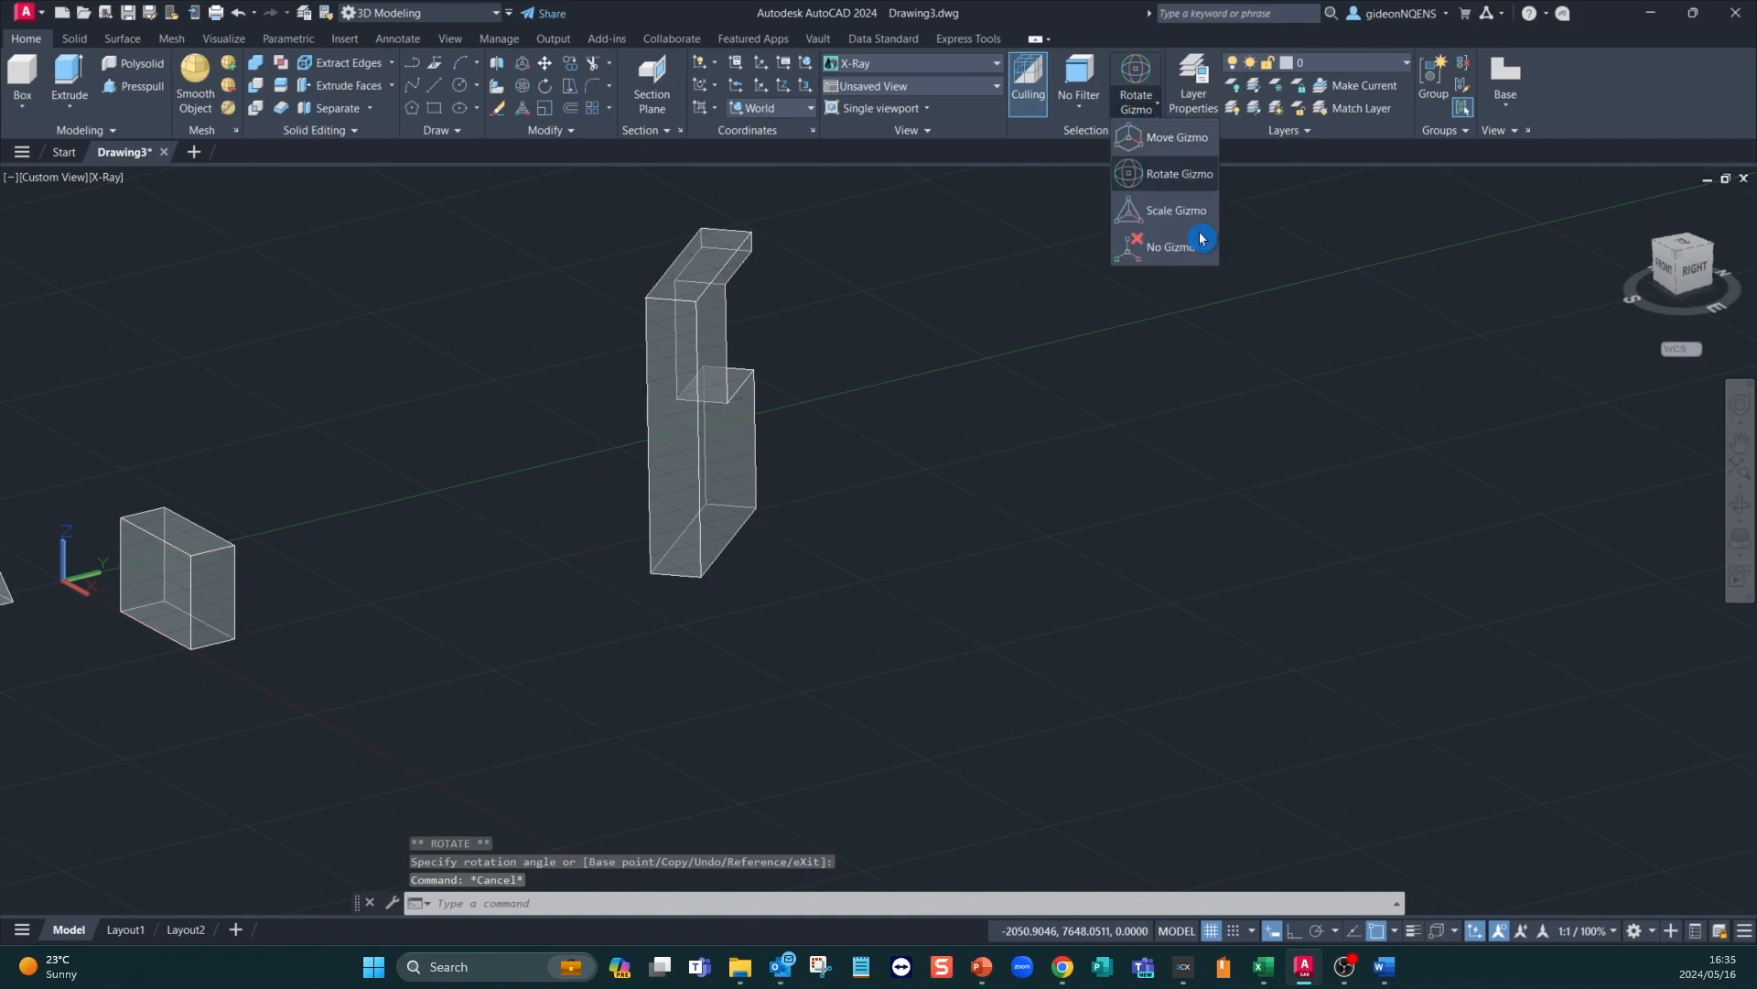
left_click(1199, 225)
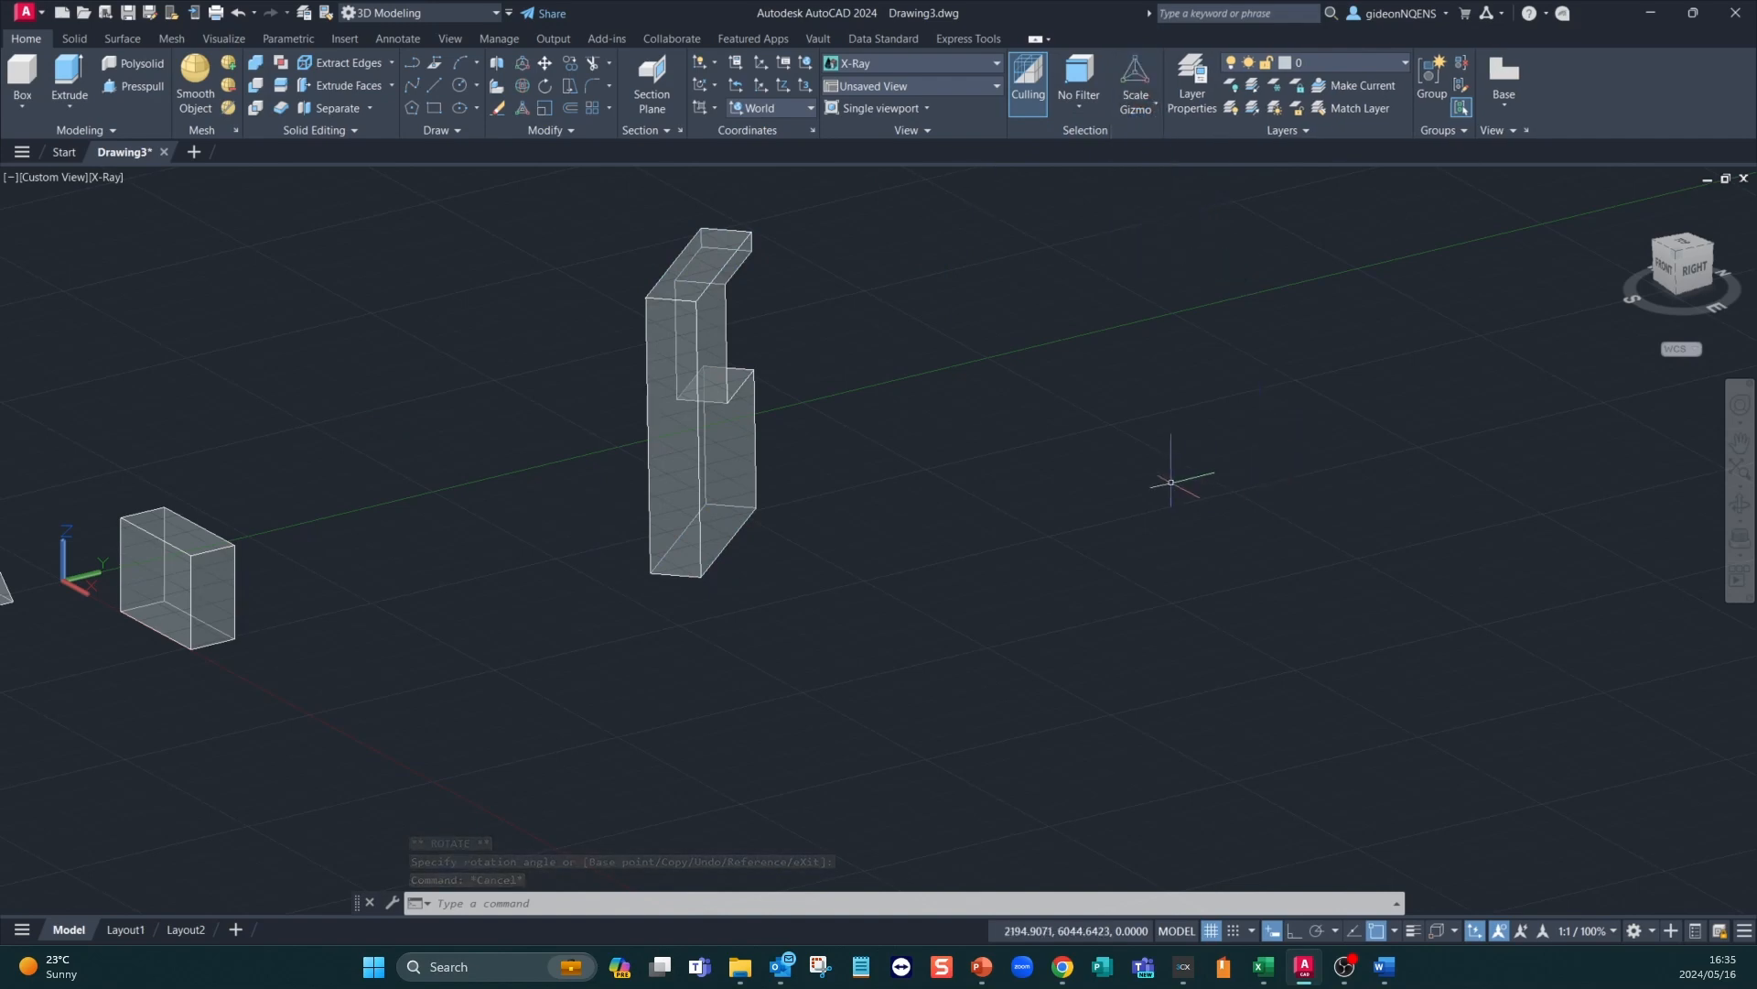
scroll(1197, 479, "up", 4)
scroll(1190, 478, "down", 7)
scroll(646, 511, "up", 4)
scroll(783, 518, "up", 5)
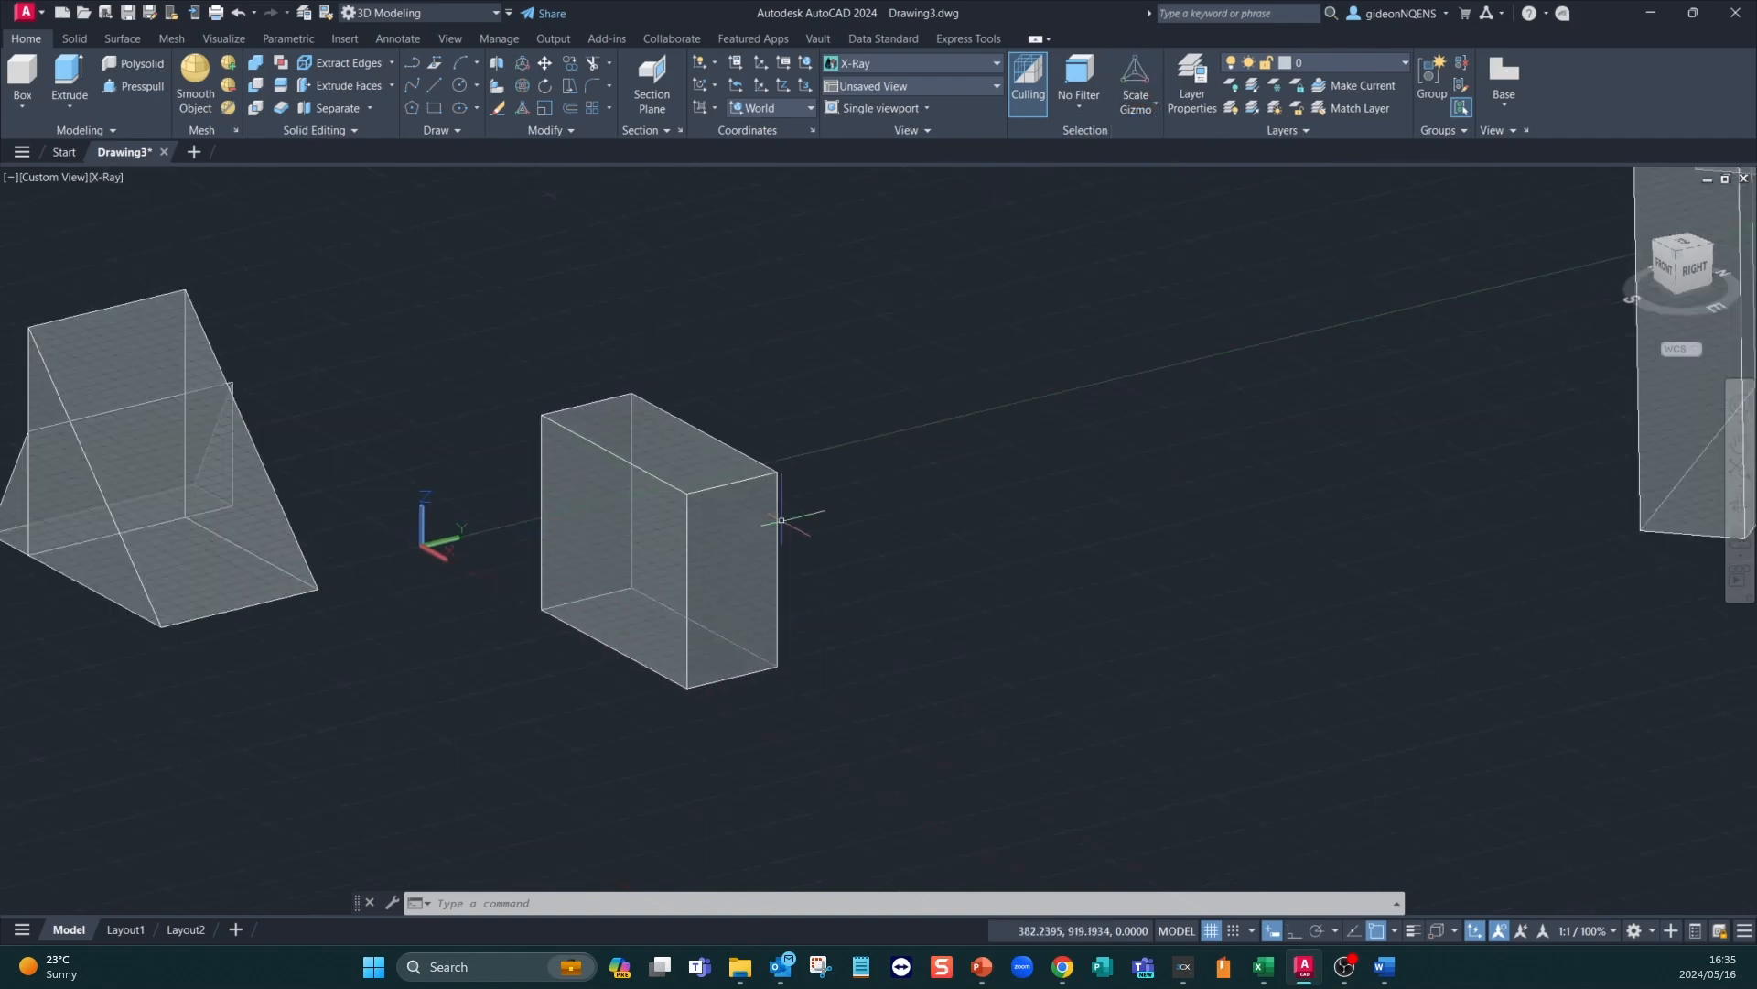
left_click(668, 474)
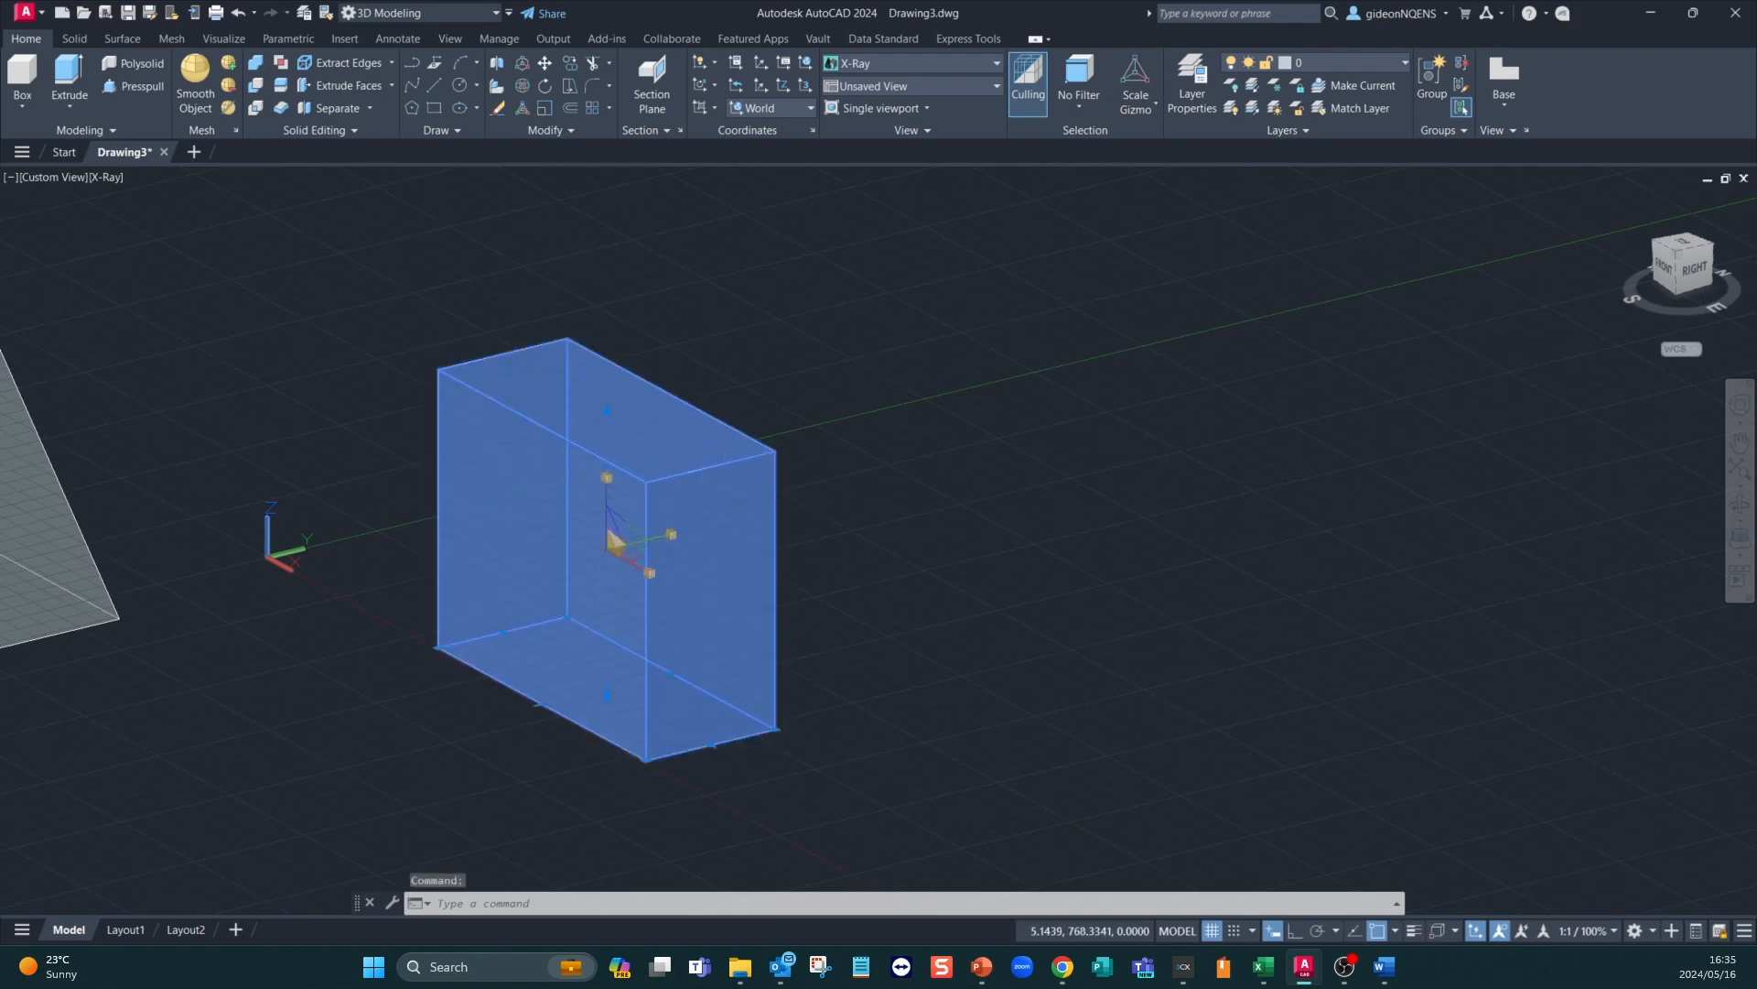
left_click(610, 484)
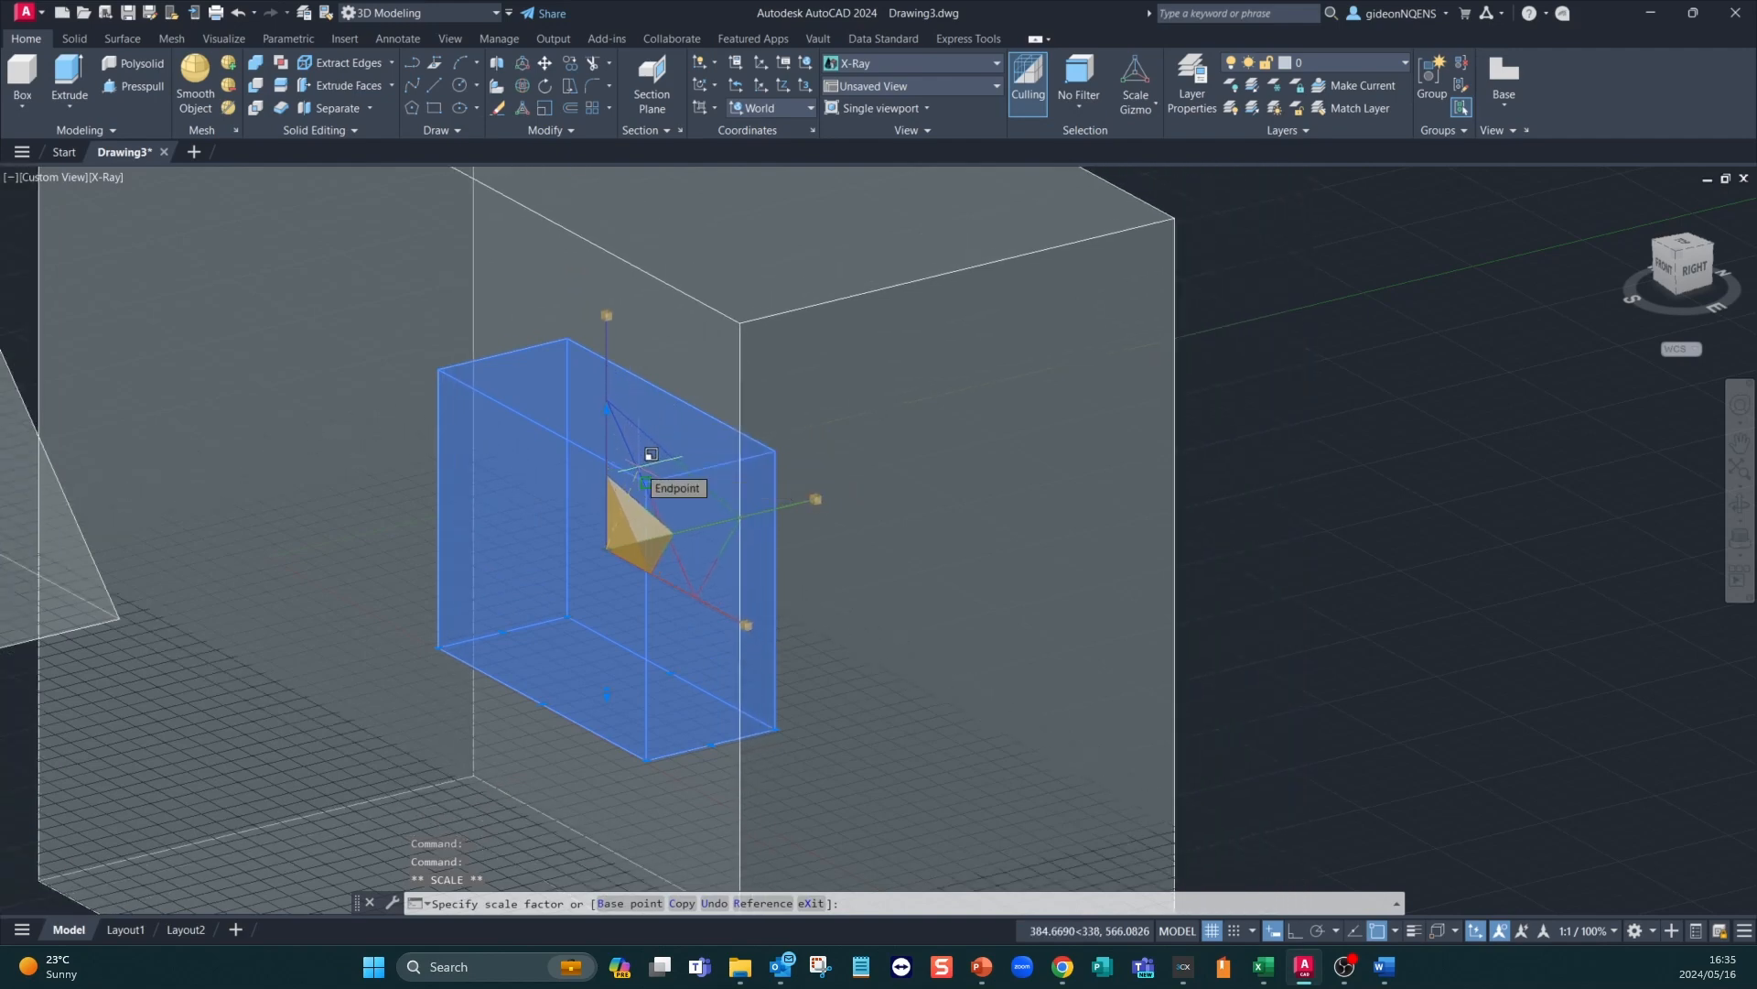
type("2")
key("Return")
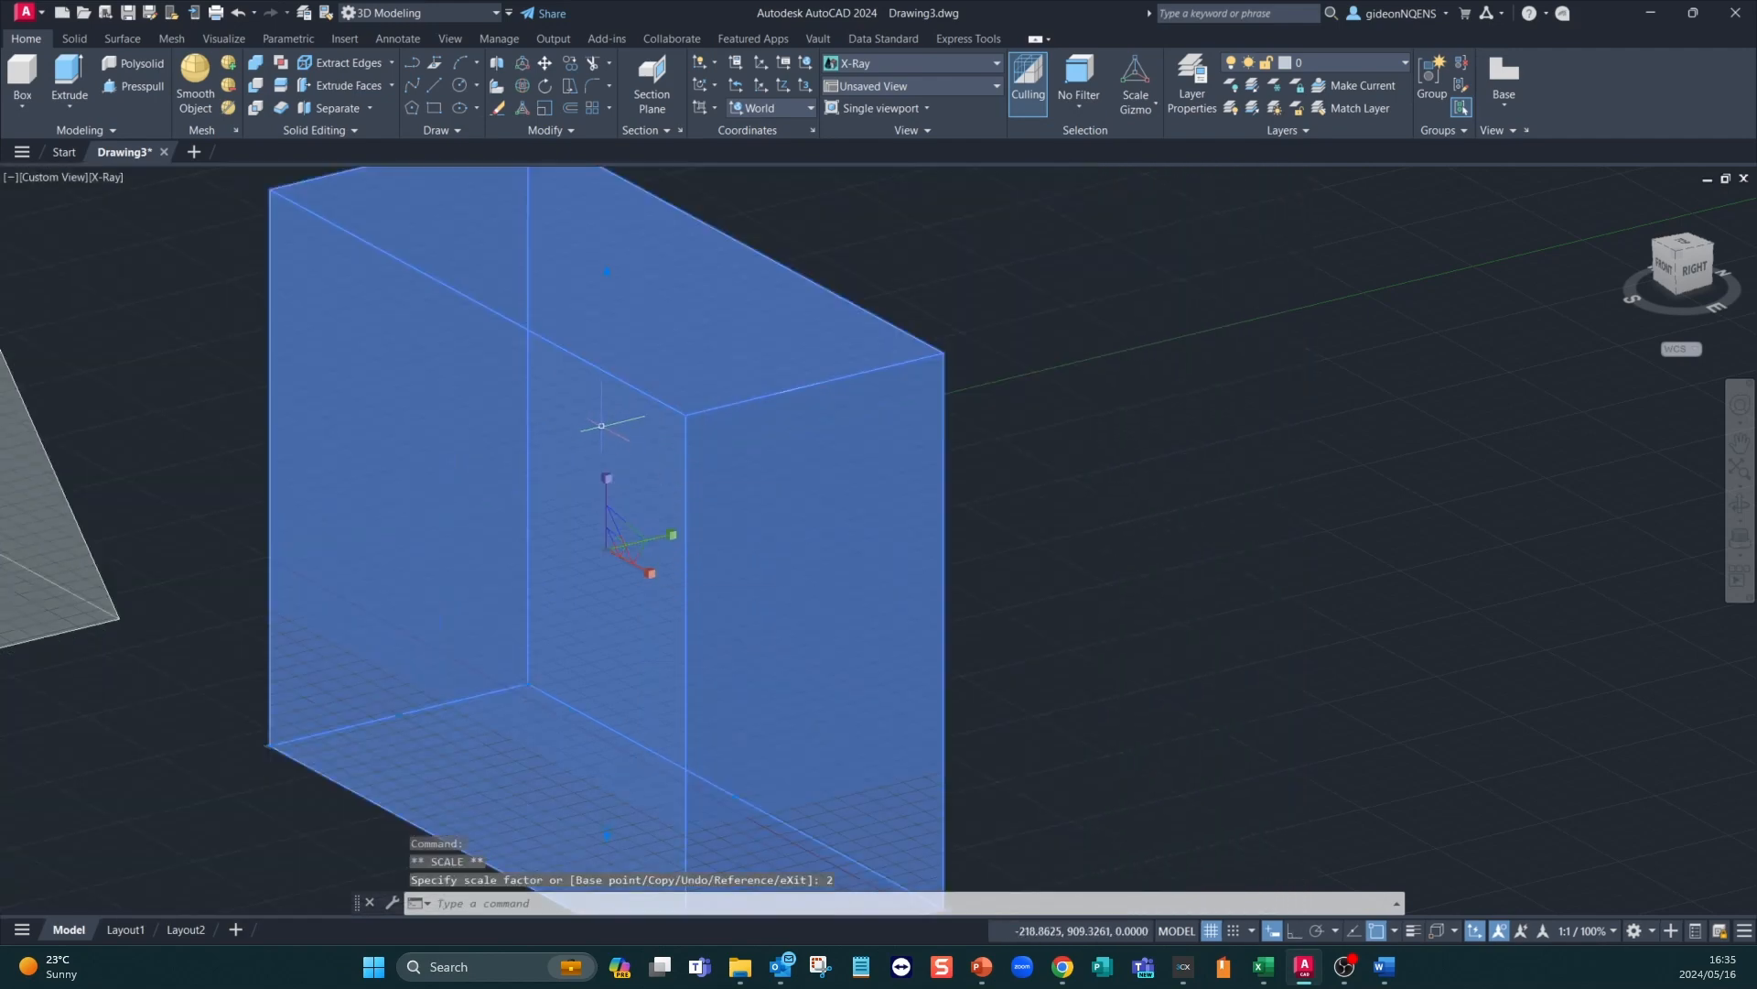
Scale the same box uniformly by a further factor of 5 with the gizmo and deselect it
left_click(612, 484)
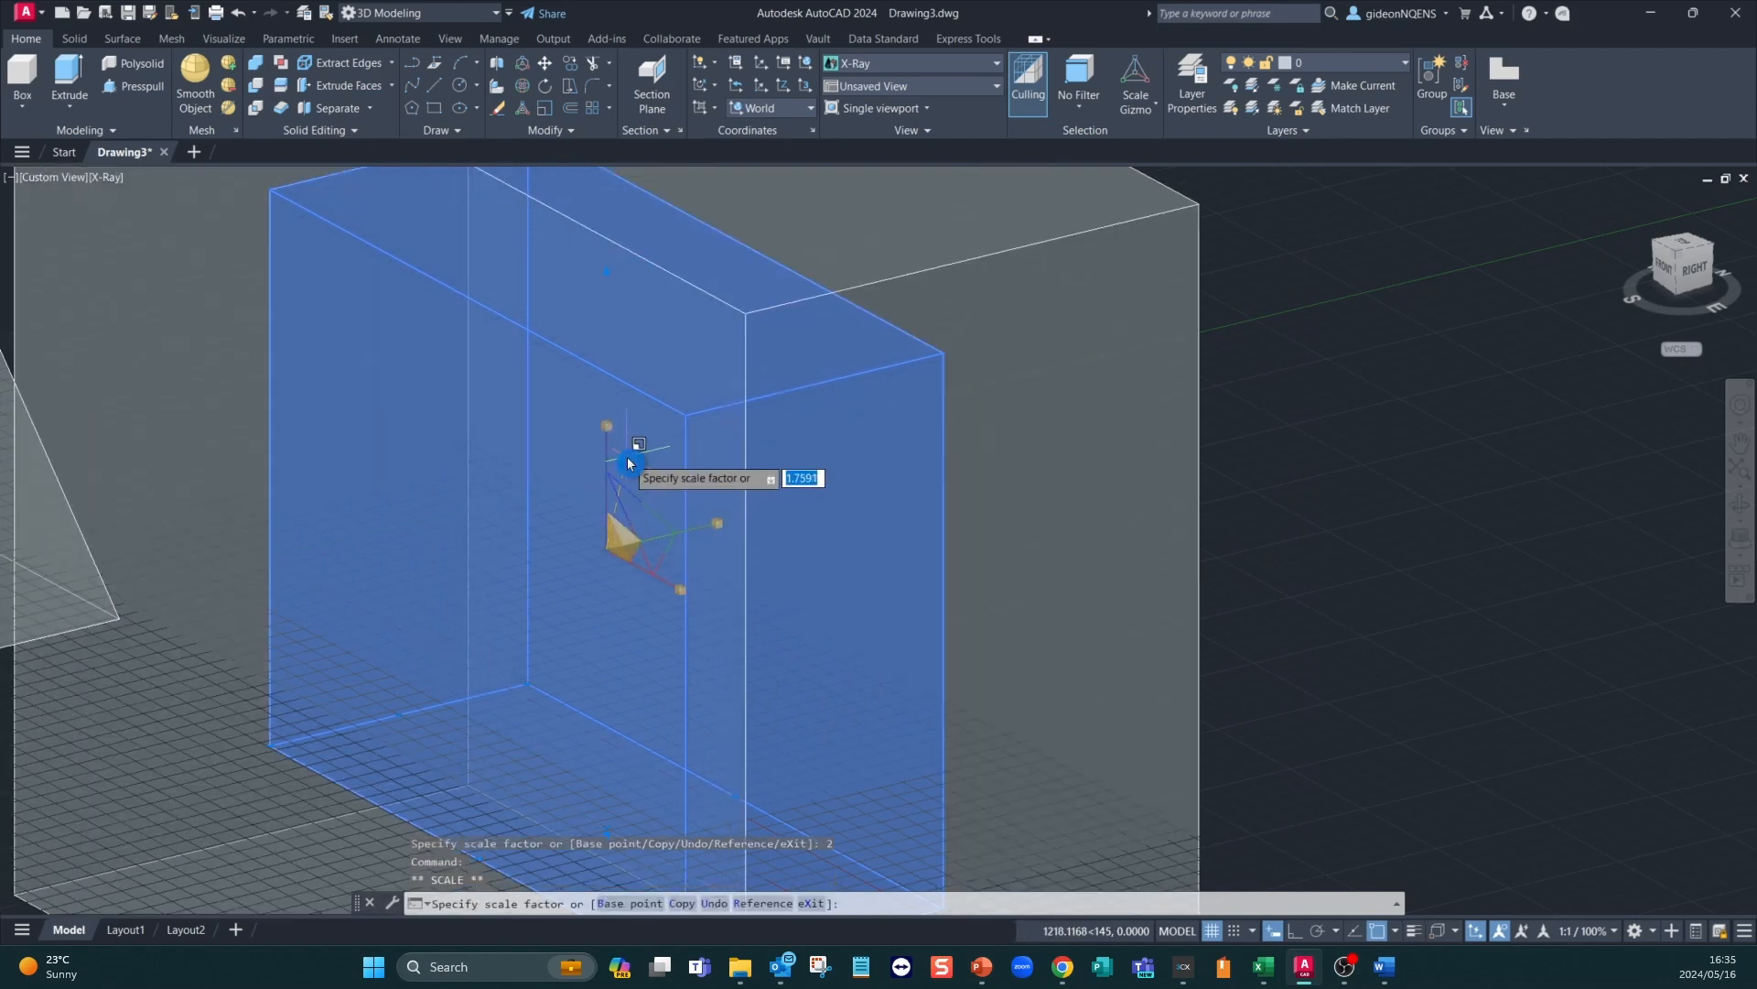
type("5")
key("Return")
scroll(721, 465, "down", 3)
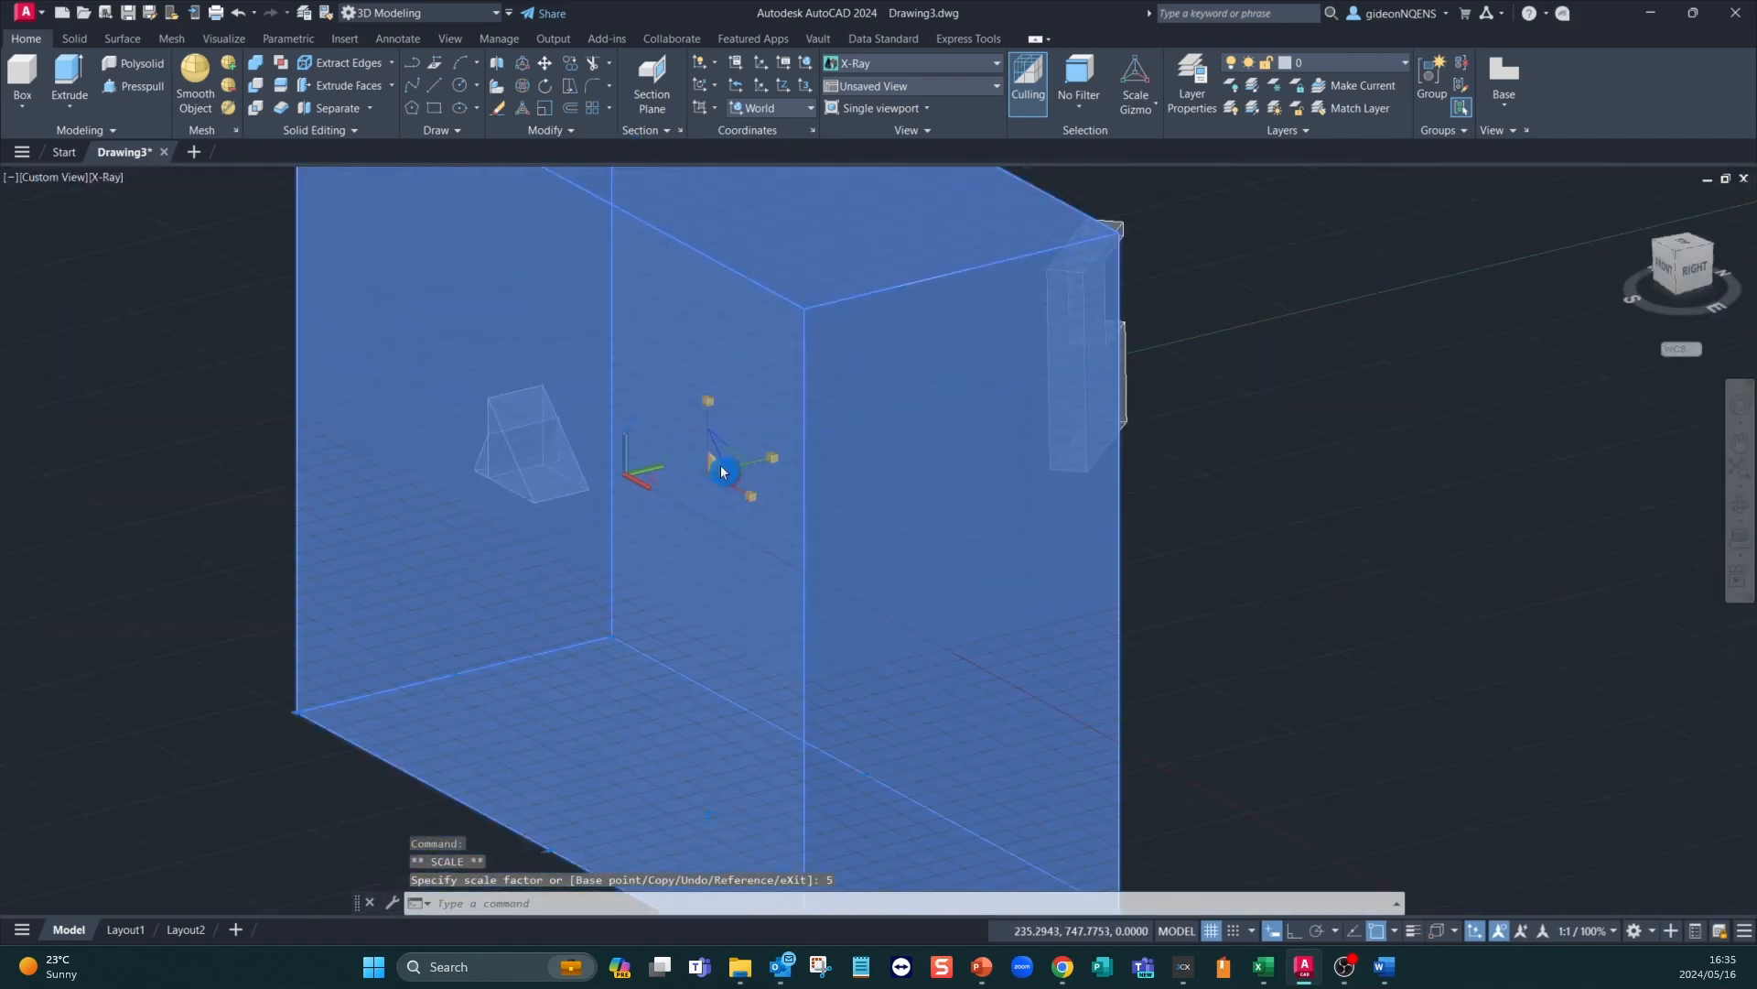
scroll(721, 465, "down", 3)
scroll(1053, 352, "up", 2)
key("Escape")
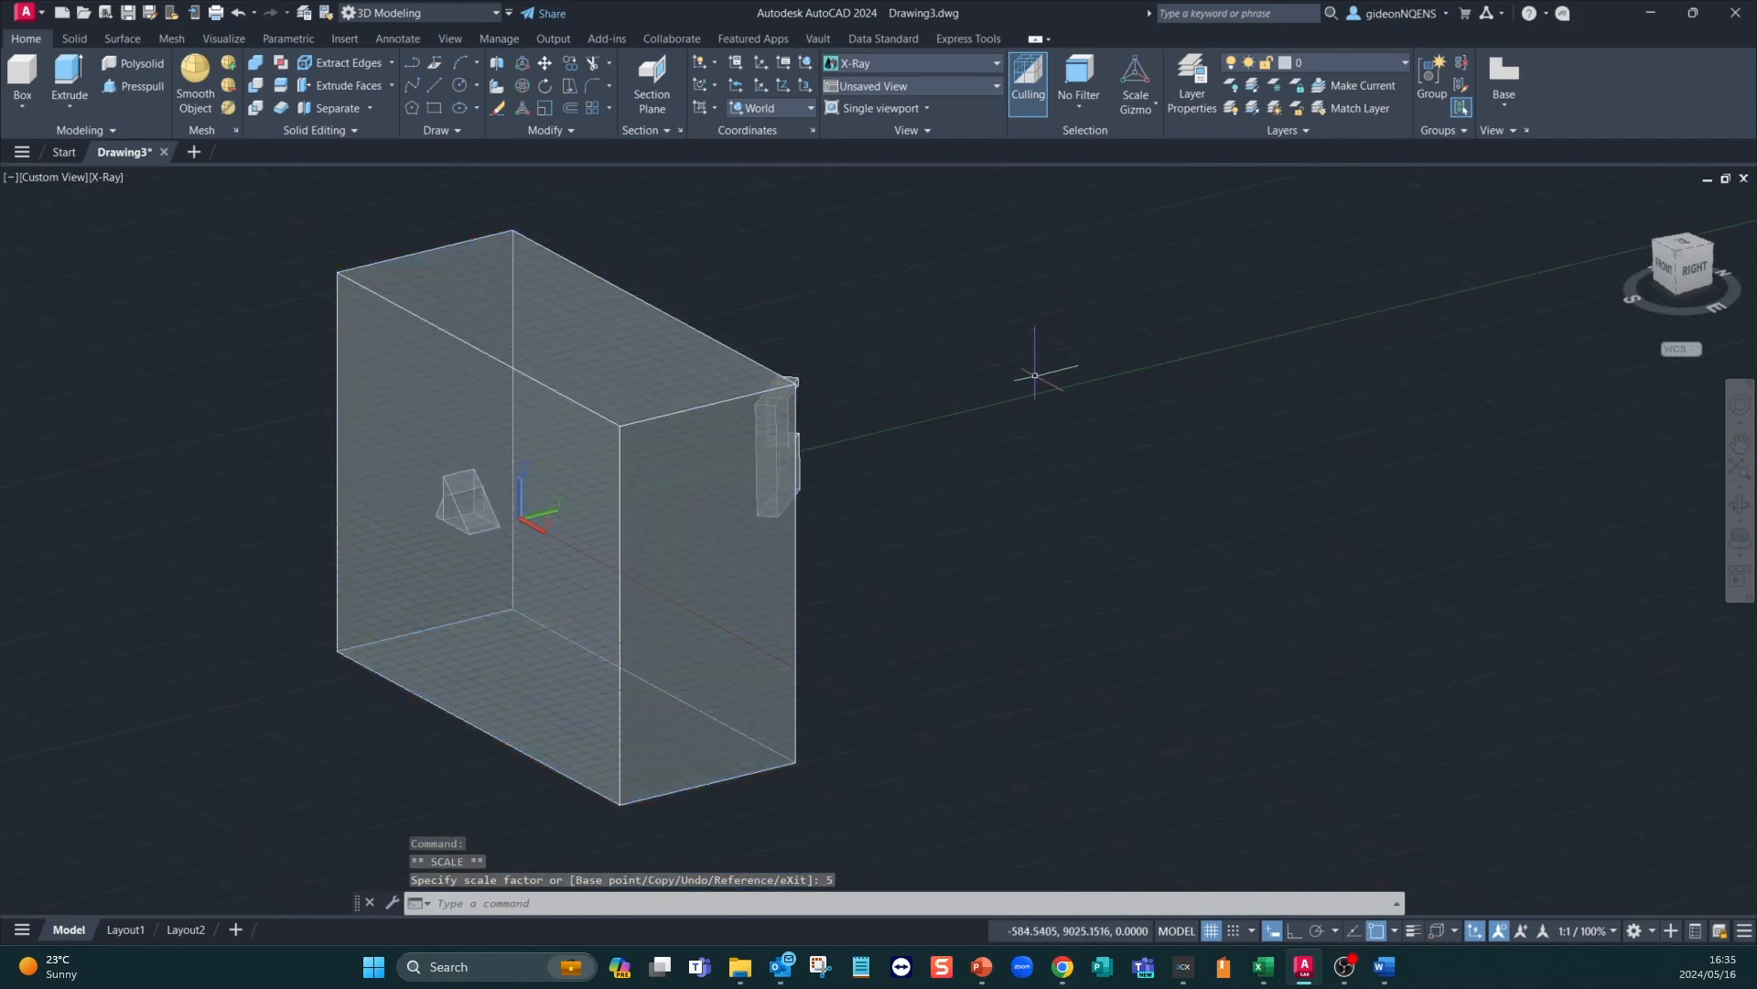
key("Escape")
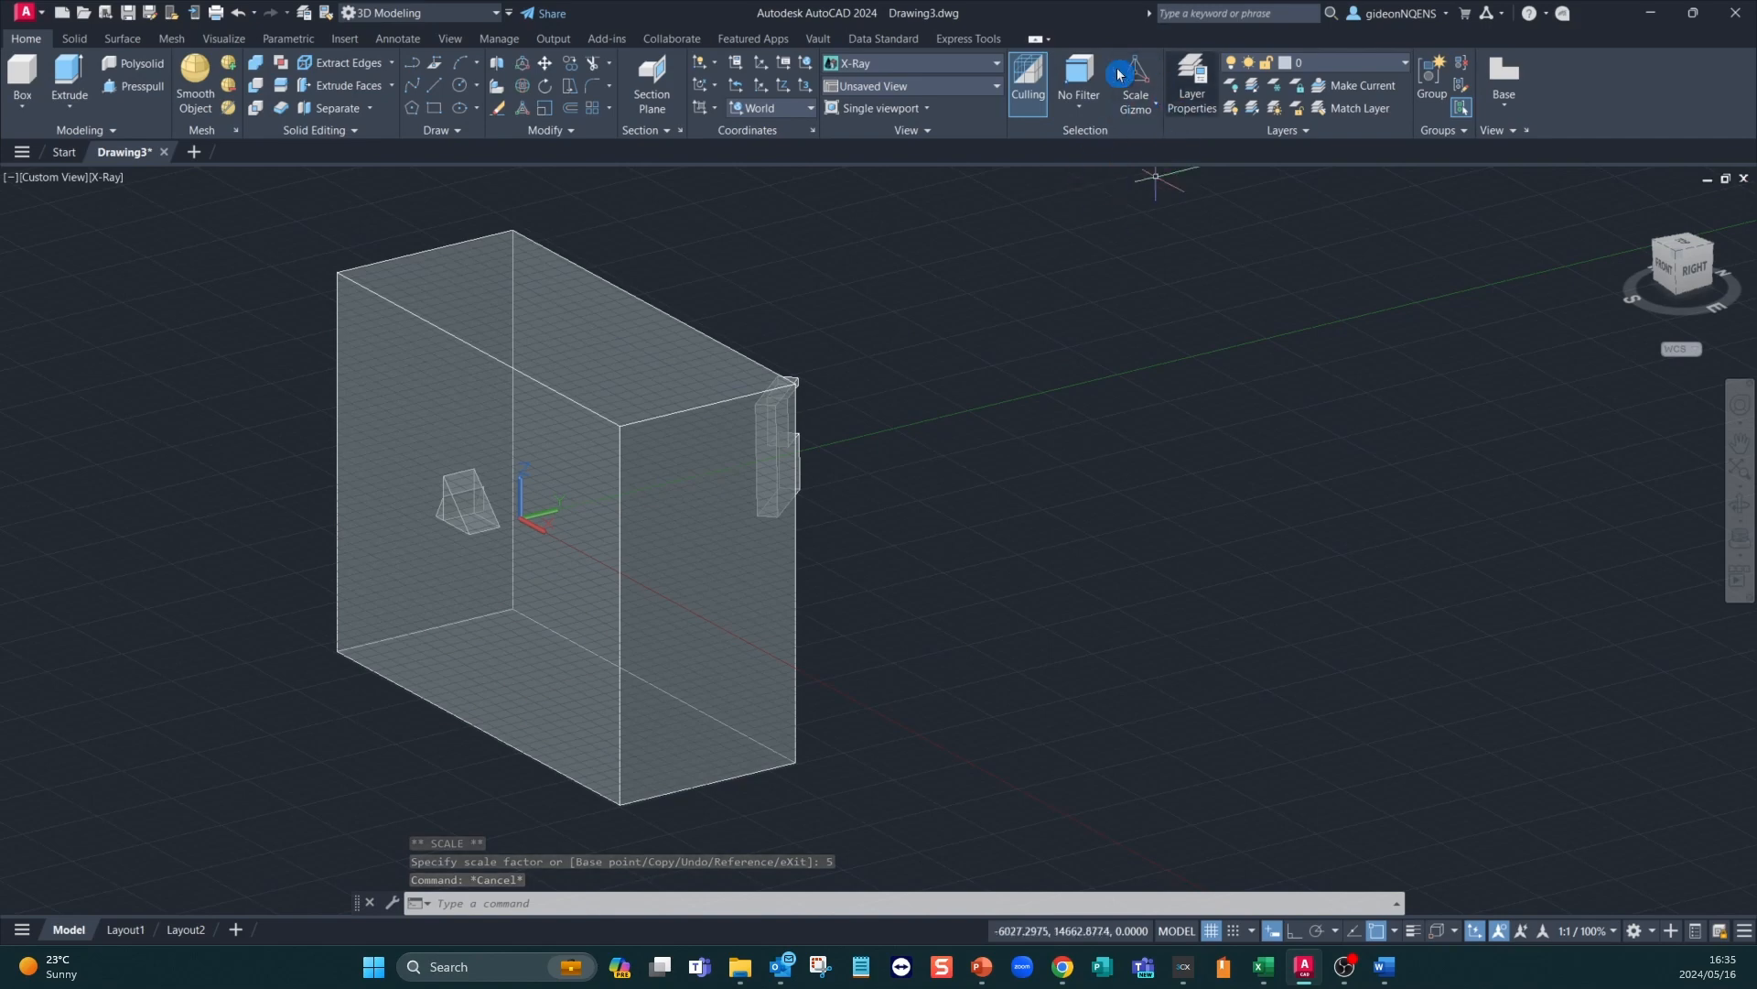
Open the choice of default gizmo types
left_click(1157, 108)
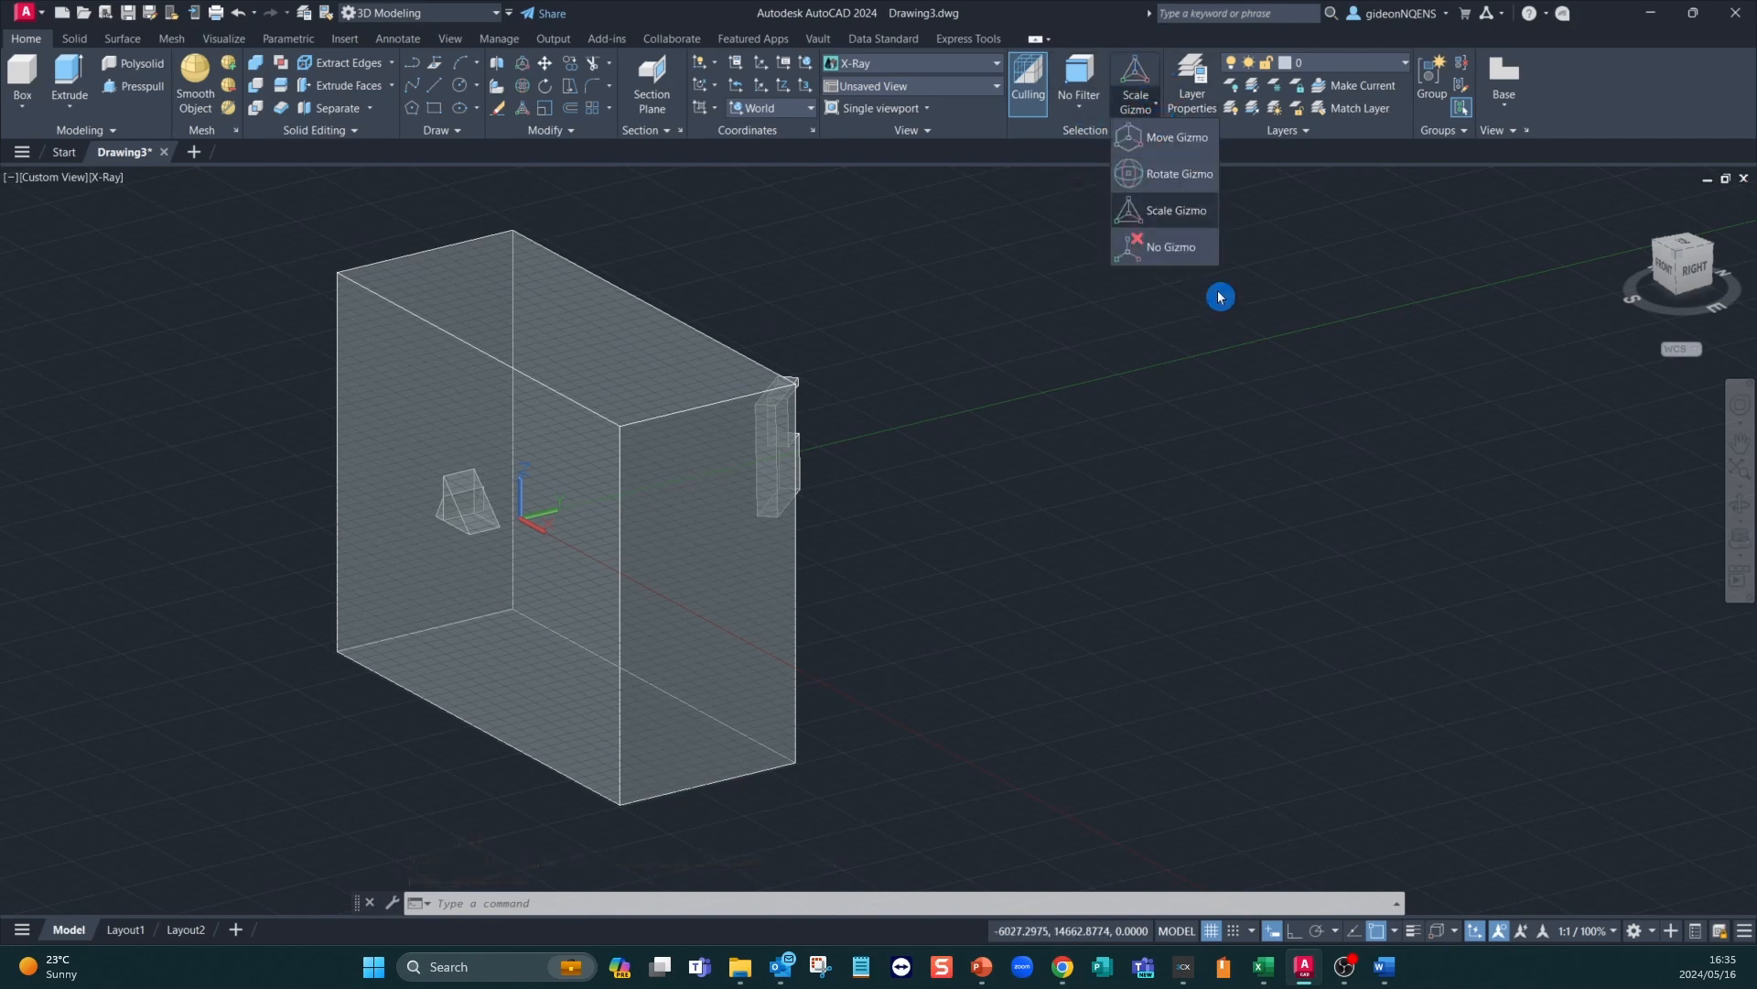